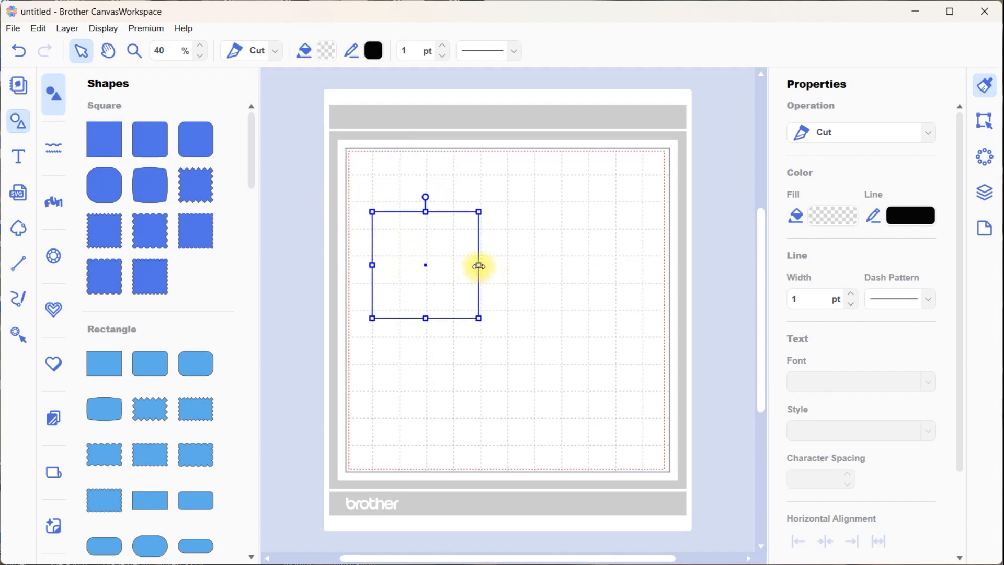
Stretch the square horizontally into a rectangle about 9.46 inches wide and switch the ruler unit to mm
drag(479, 266, 628, 265)
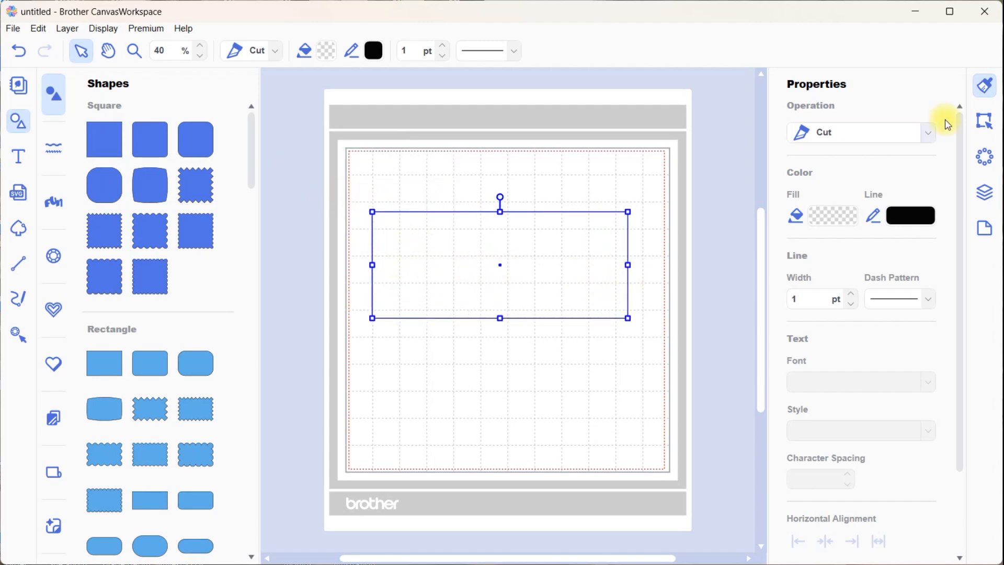
click(986, 122)
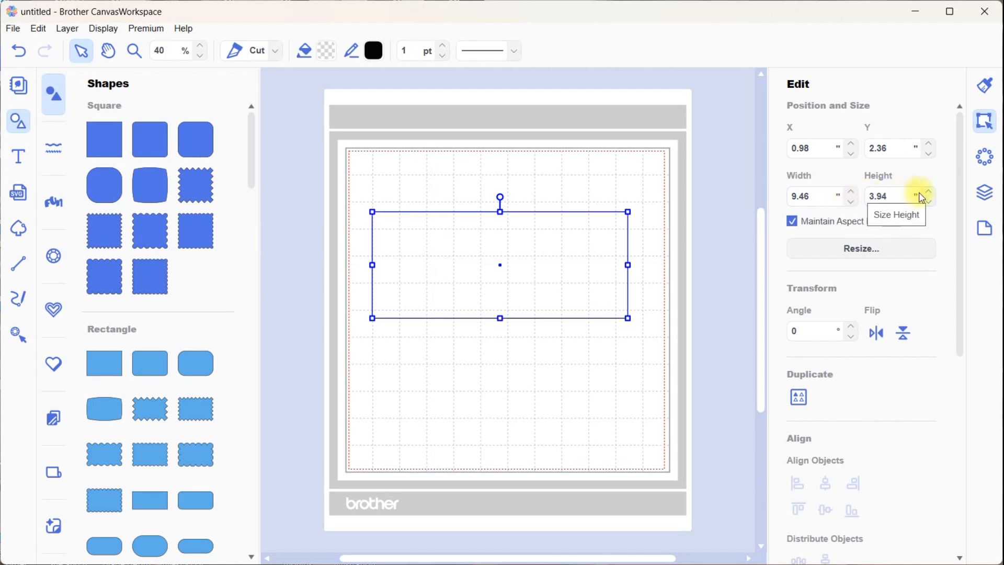
click(983, 230)
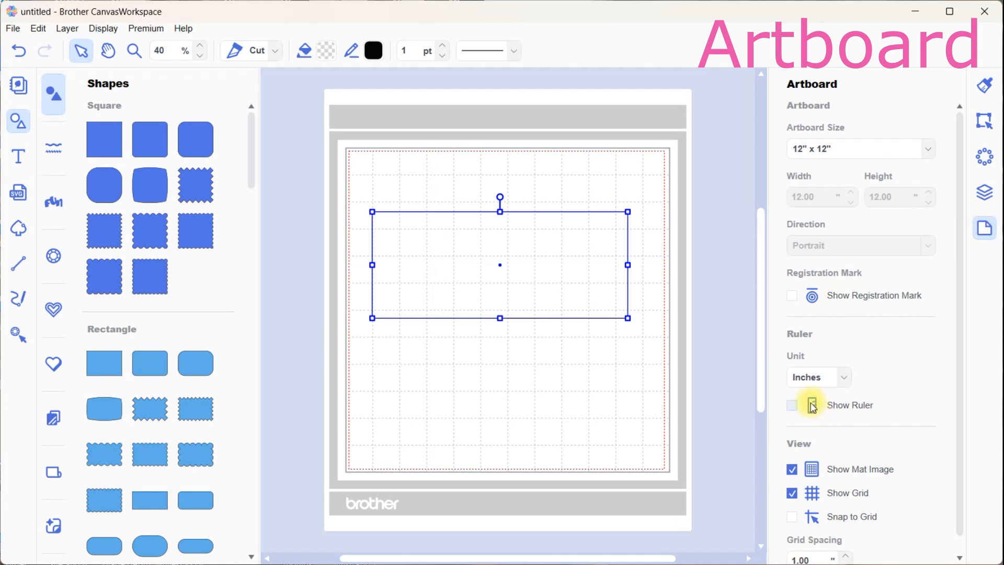
click(844, 376)
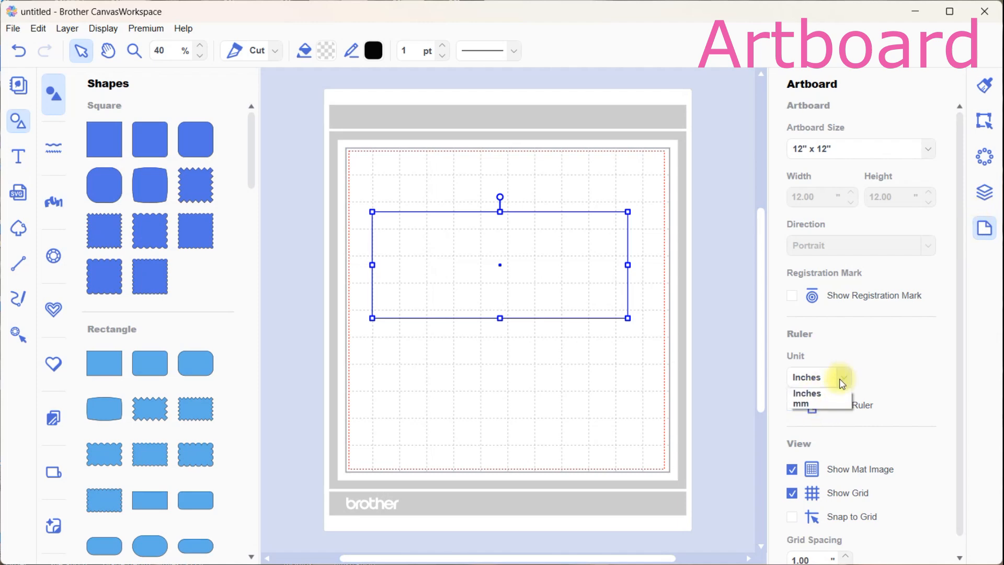
click(798, 403)
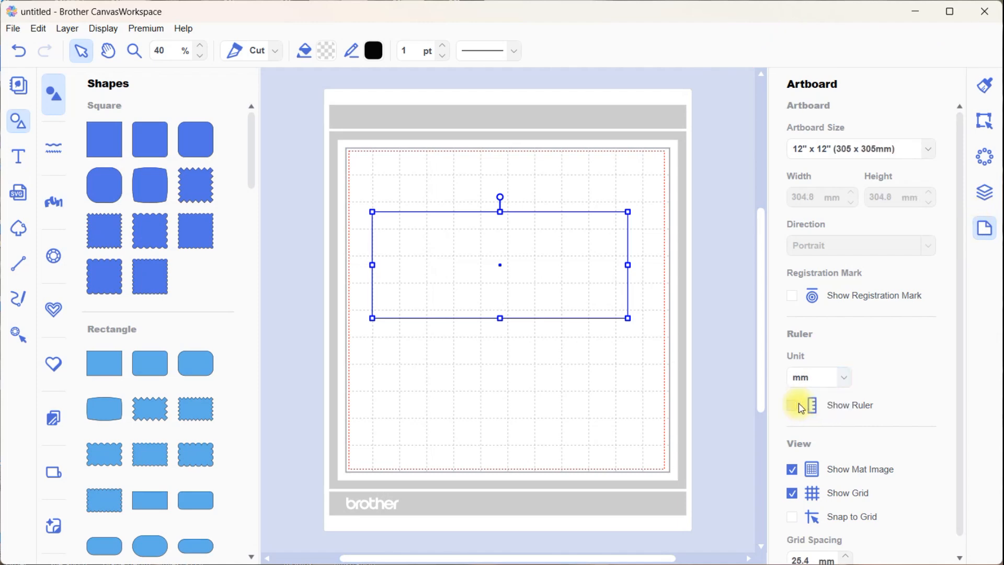
Set the rectangle's width to 210.3 mm with Maintain Aspect Ratio left on
click(987, 125)
click(801, 197)
key(BackSpace)
text(1)
click(877, 196)
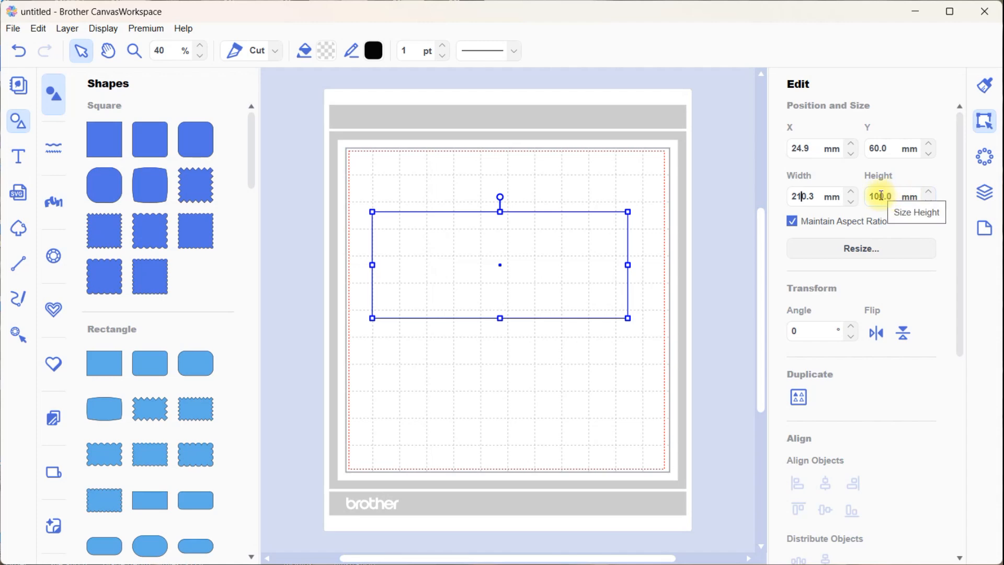
Turn off Maintain Aspect Ratio and set the rectangle's height to 55 mm
click(793, 221)
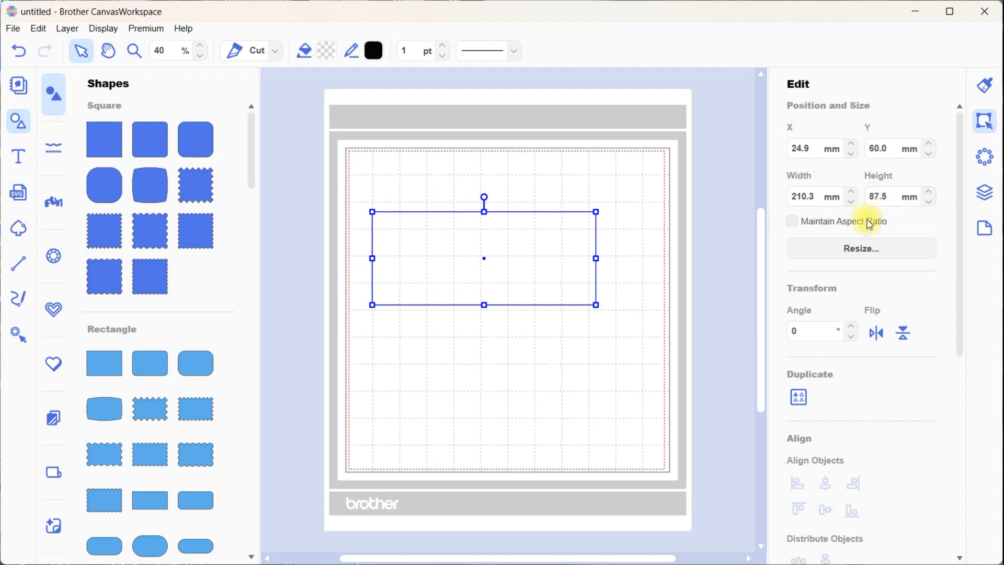
drag(879, 195, 867, 194)
text(55.0)
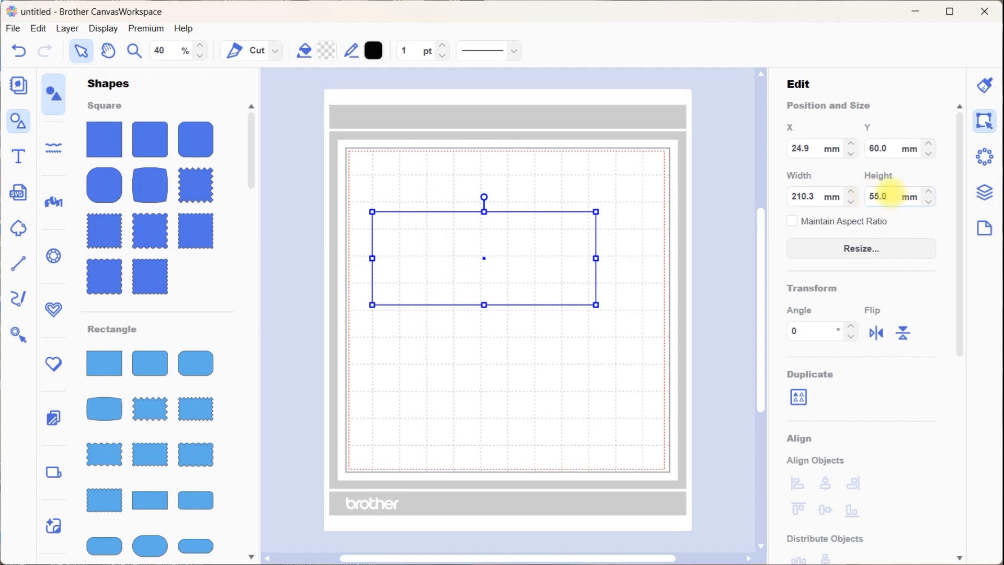
key(Return)
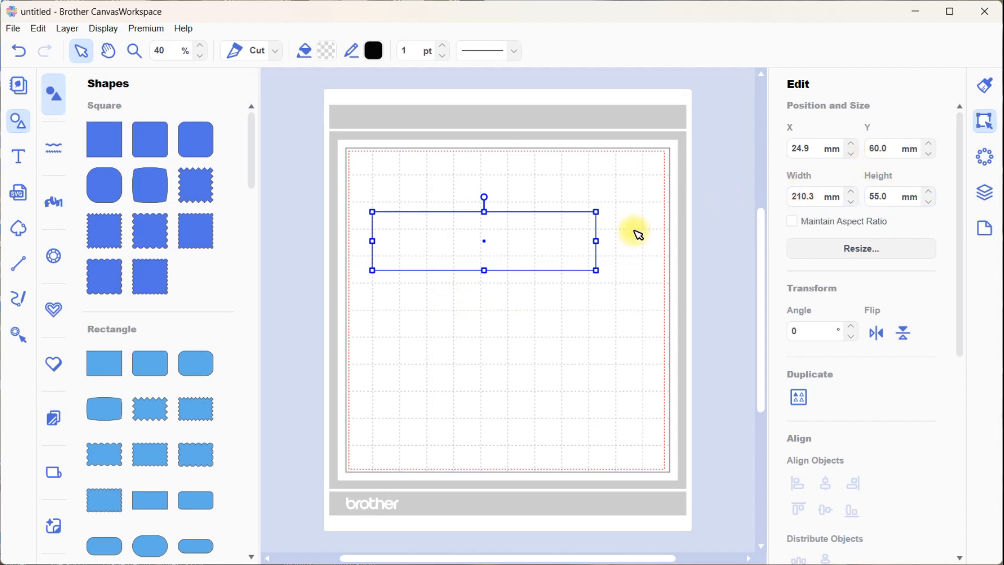
Set the rectangle's width to 240 mm and turn Maintain Aspect Ratio back on
drag(599, 241, 627, 238)
drag(792, 197, 819, 196)
text(240)
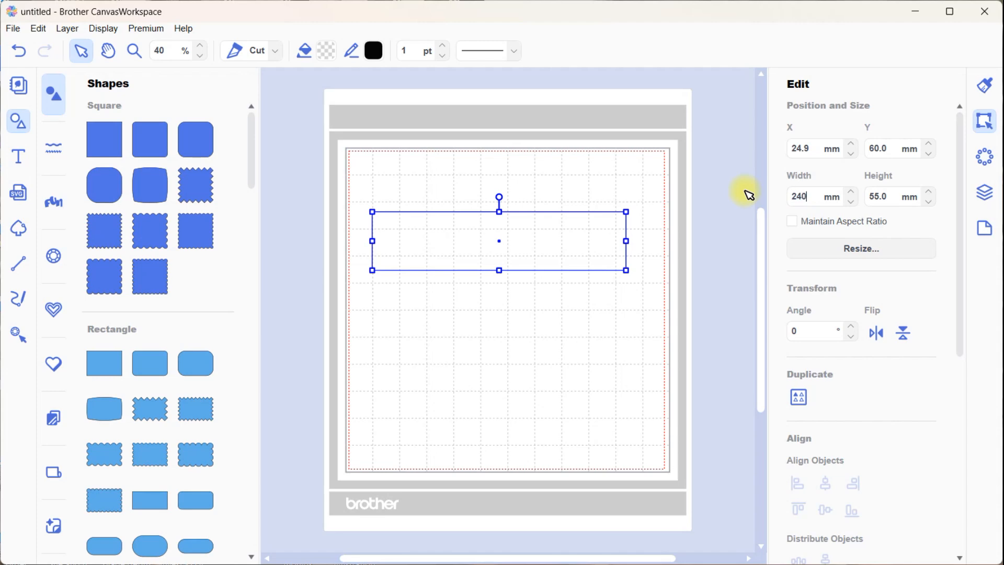
key(Return)
click(793, 222)
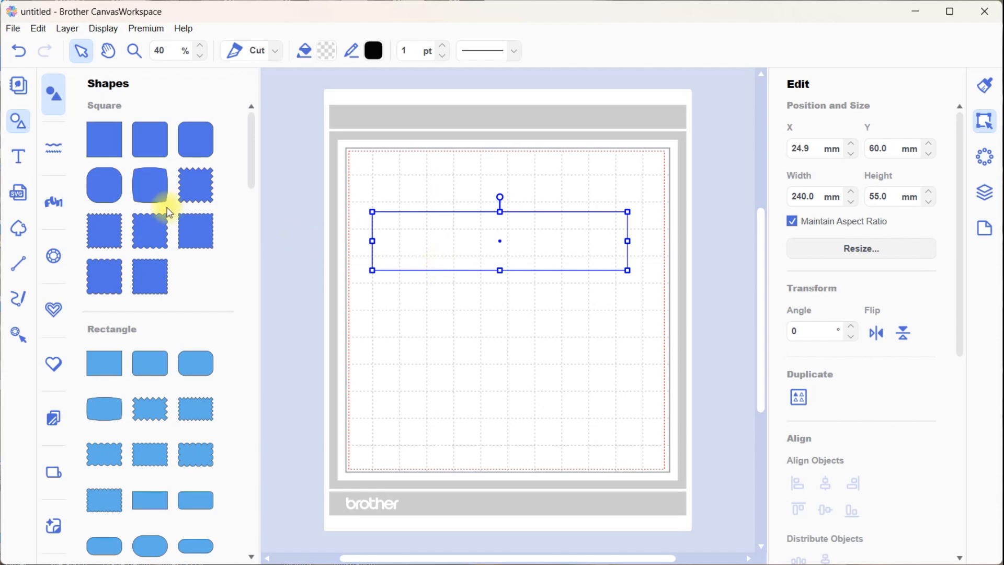
Add a text object with the surname in capital letters inside the rectangle
click(18, 156)
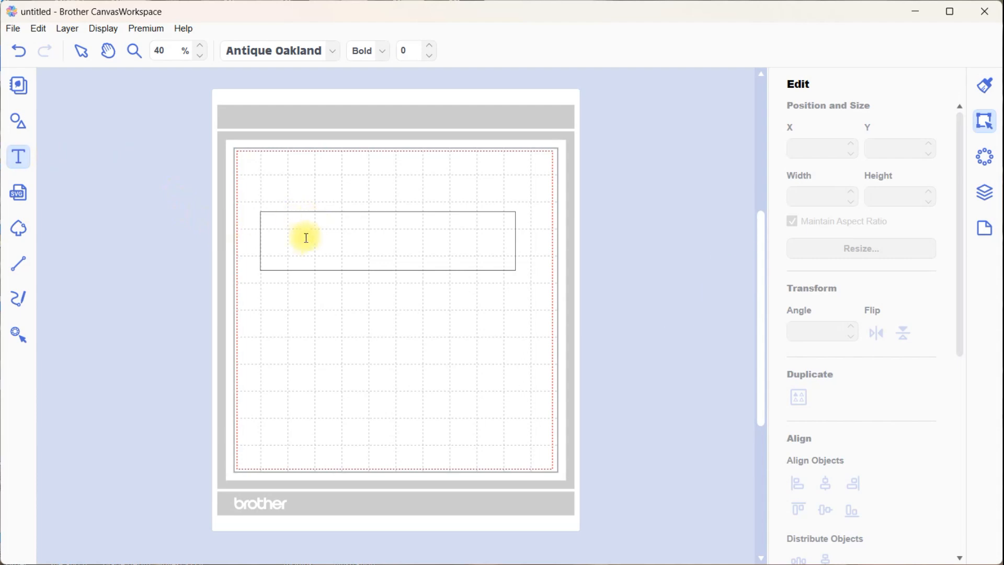
click(283, 237)
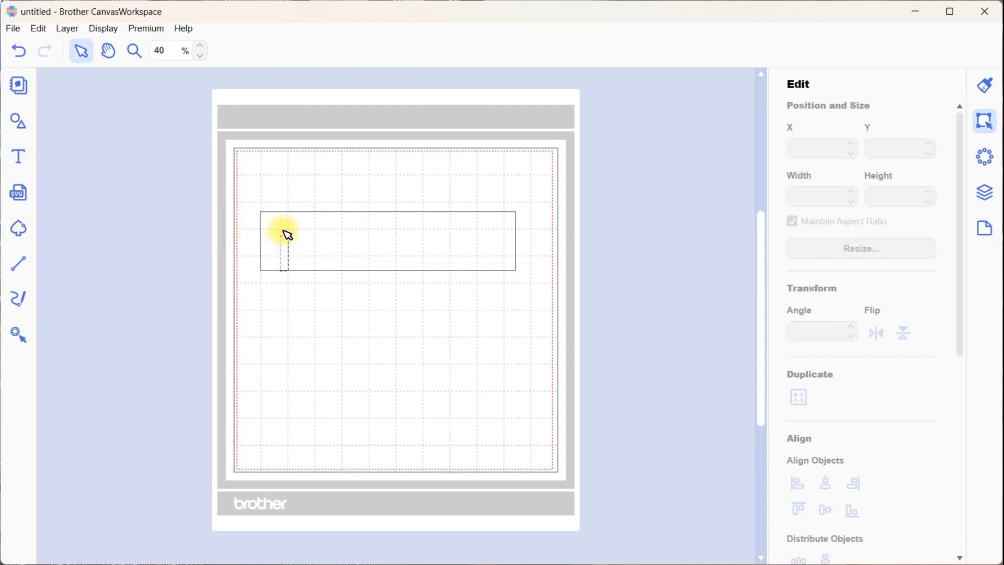
text(Hodgett)
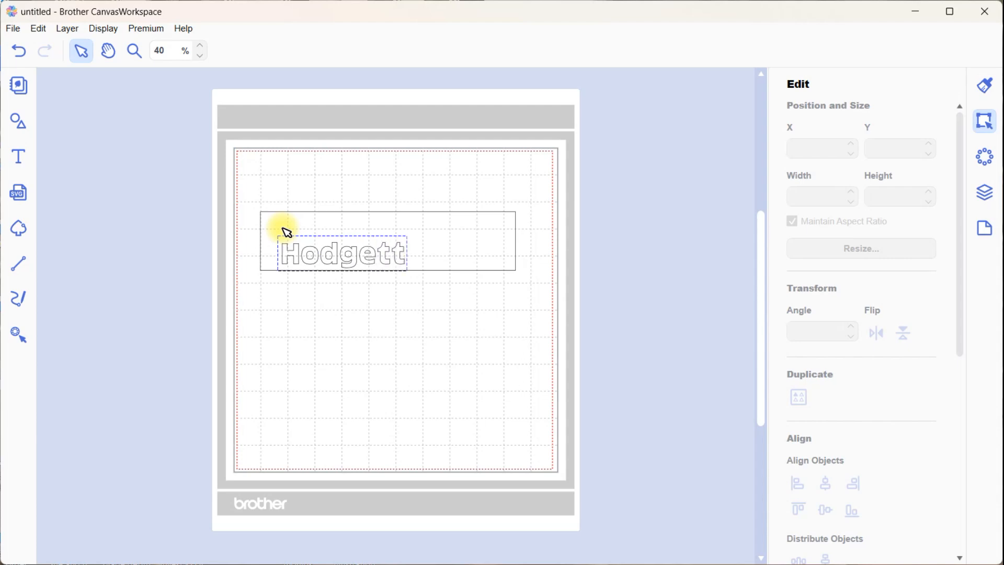
key(BackSpace)
key(BackSpace)
key(BackSpace)
key(BackSpace)
key(BackSpace)
key(BackSpace)
text(ODGETTS)
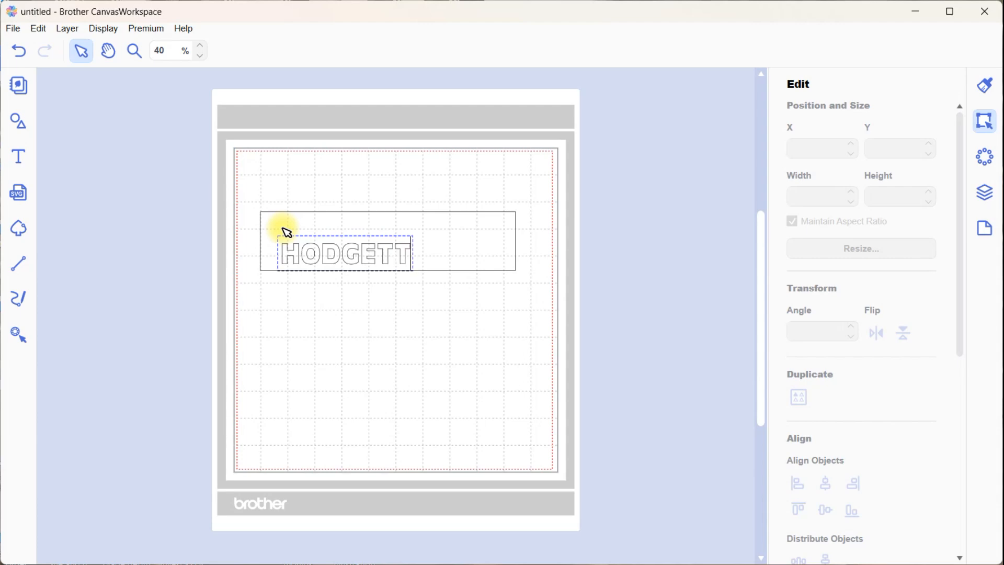
click(358, 313)
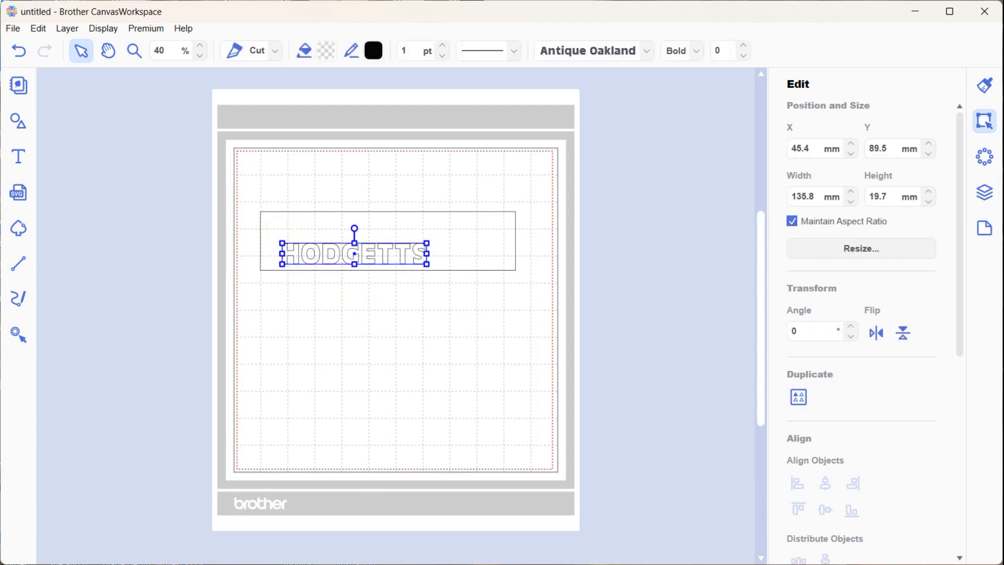
Stretch the name text to about 234 mm wide and 51 mm high to fill the rectangle
mouse_move(370, 564)
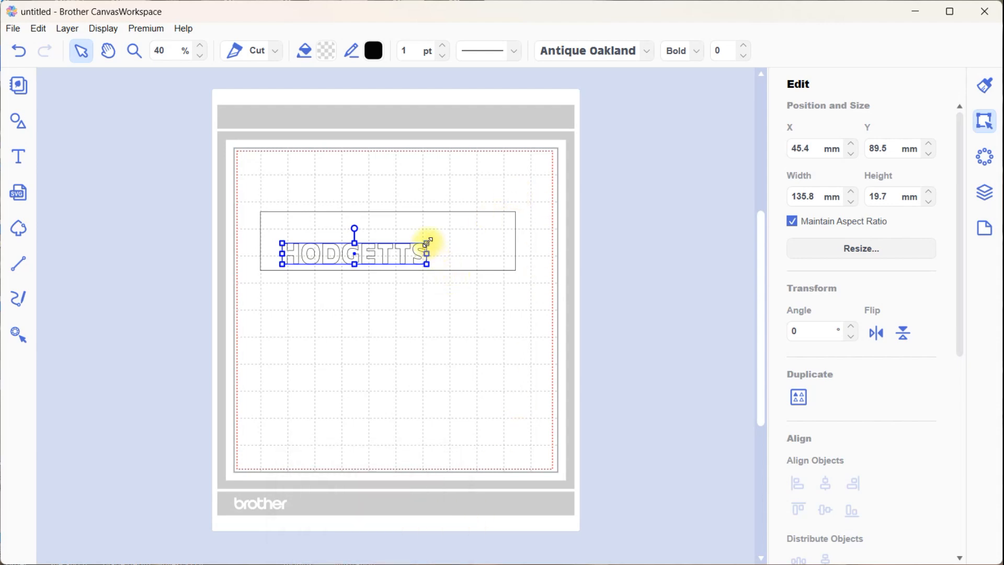
drag(429, 241, 510, 232)
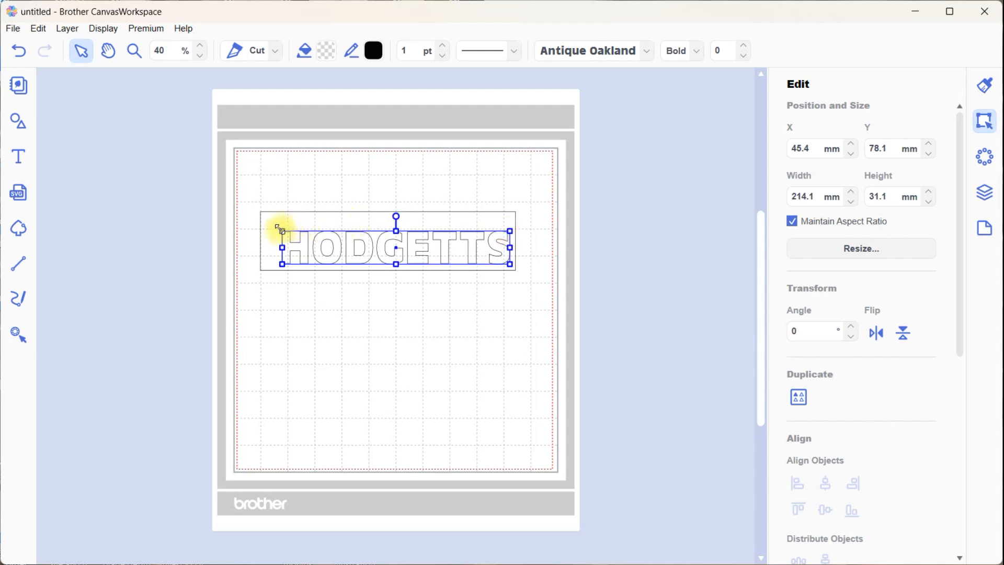
drag(282, 231, 261, 228)
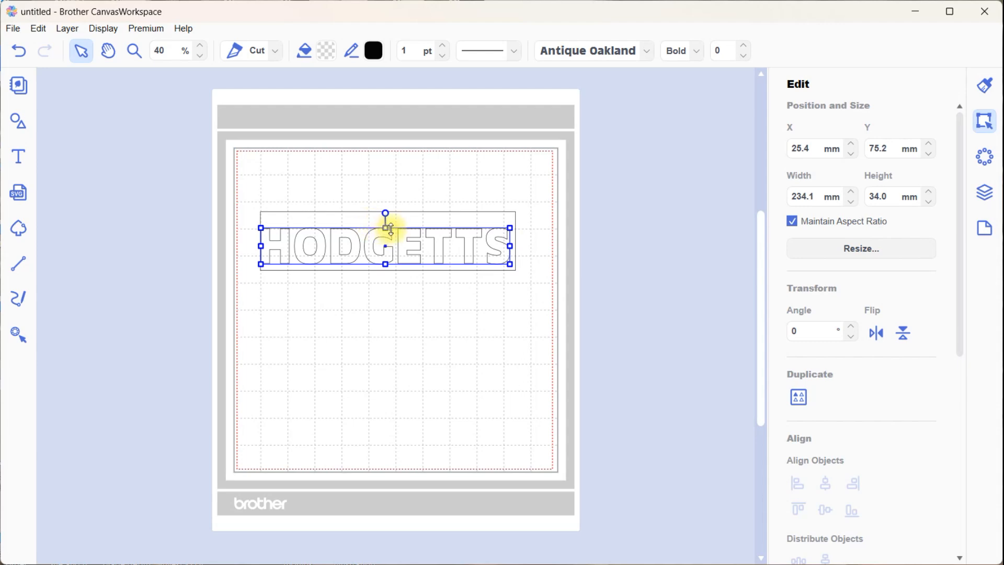
drag(387, 228, 385, 215)
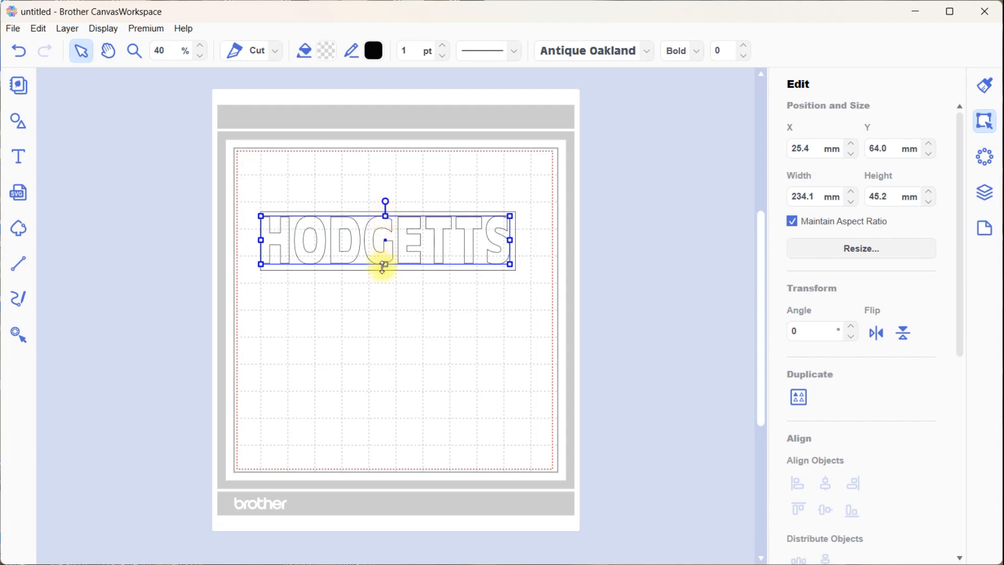
drag(387, 266, 385, 271)
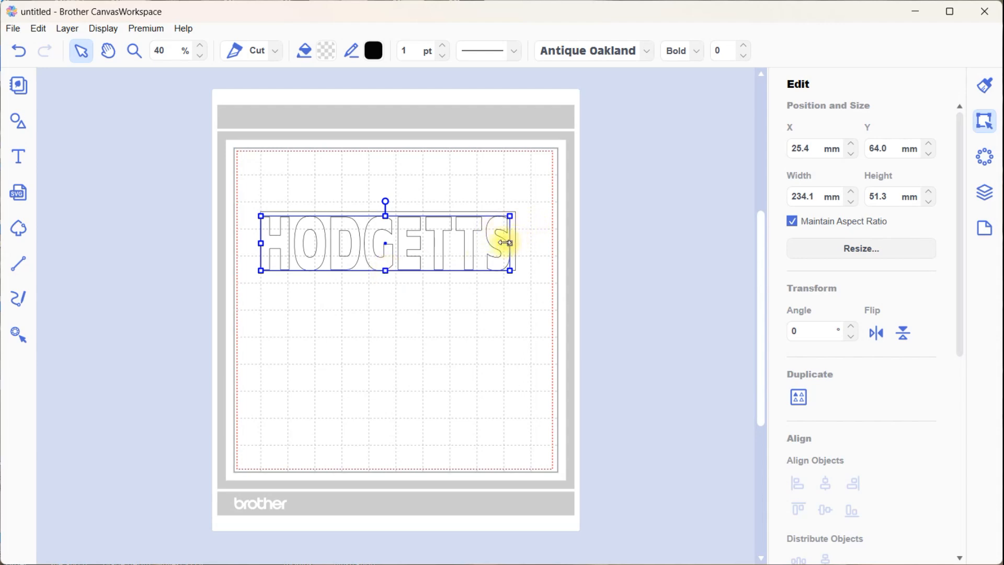
click(449, 331)
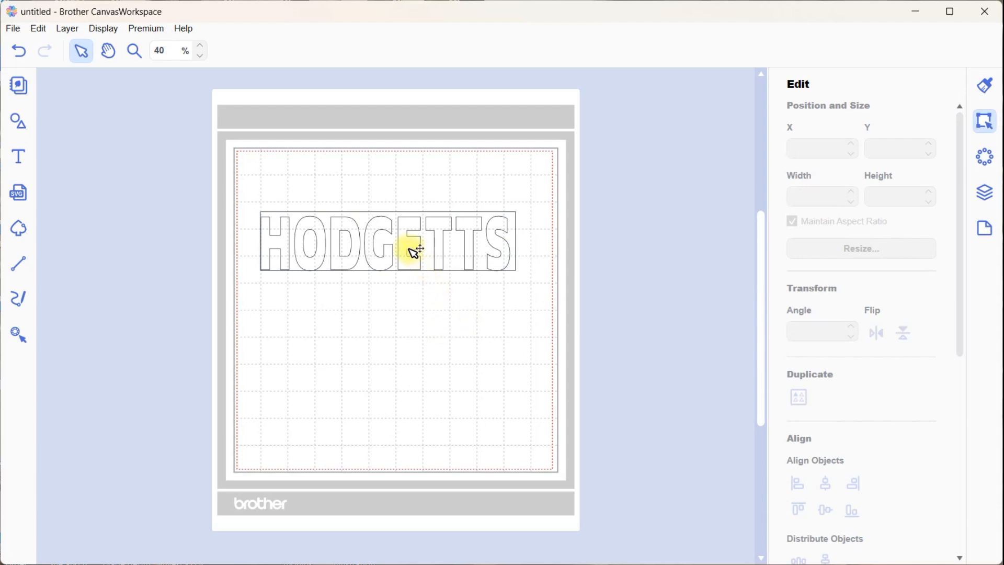
Move the rectangle and name text together slightly upward on the mat, to about X 24.4 mm and Y 47.2 mm
right_click(409, 253)
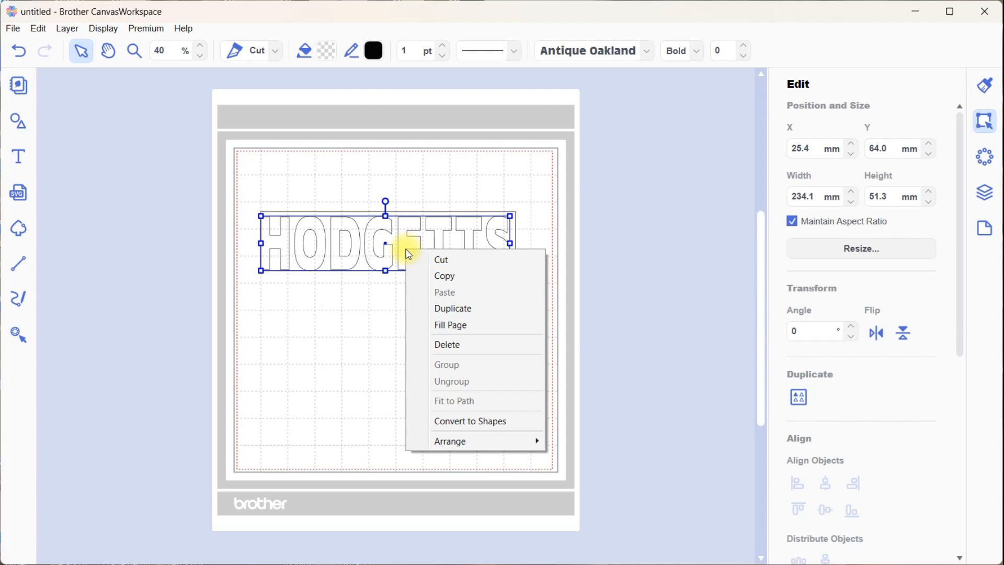
click(350, 348)
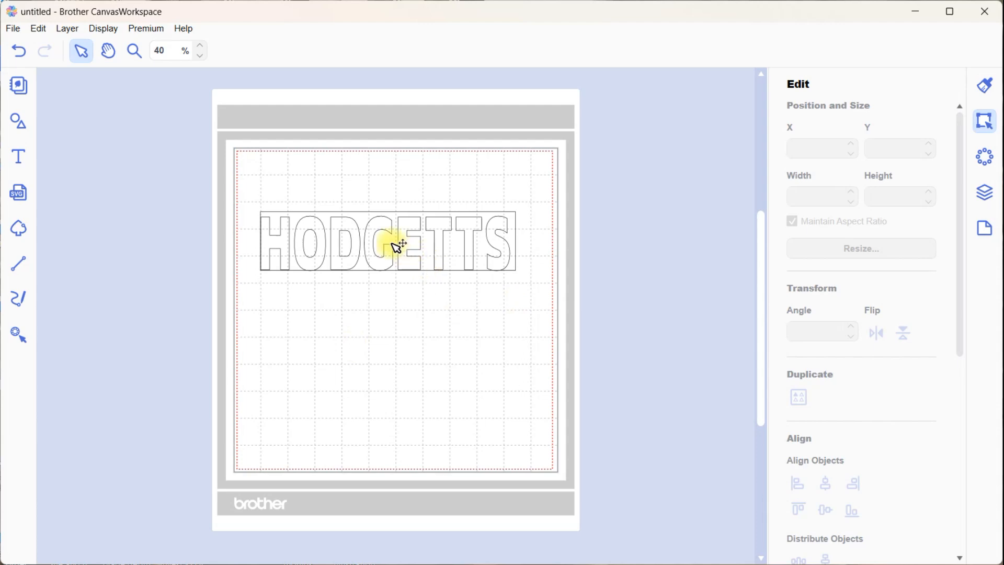
drag(248, 194, 602, 372)
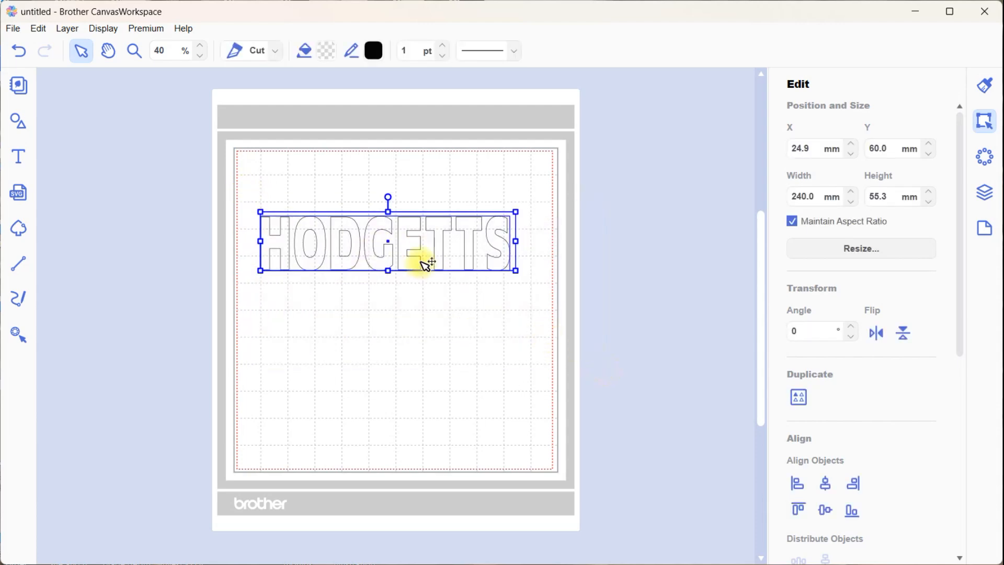
drag(409, 255, 405, 241)
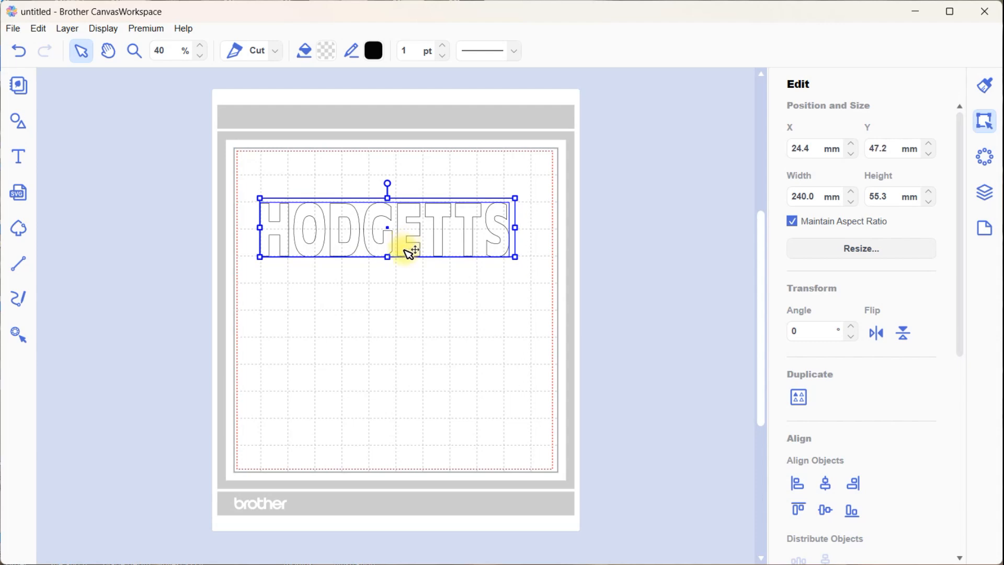
click(408, 312)
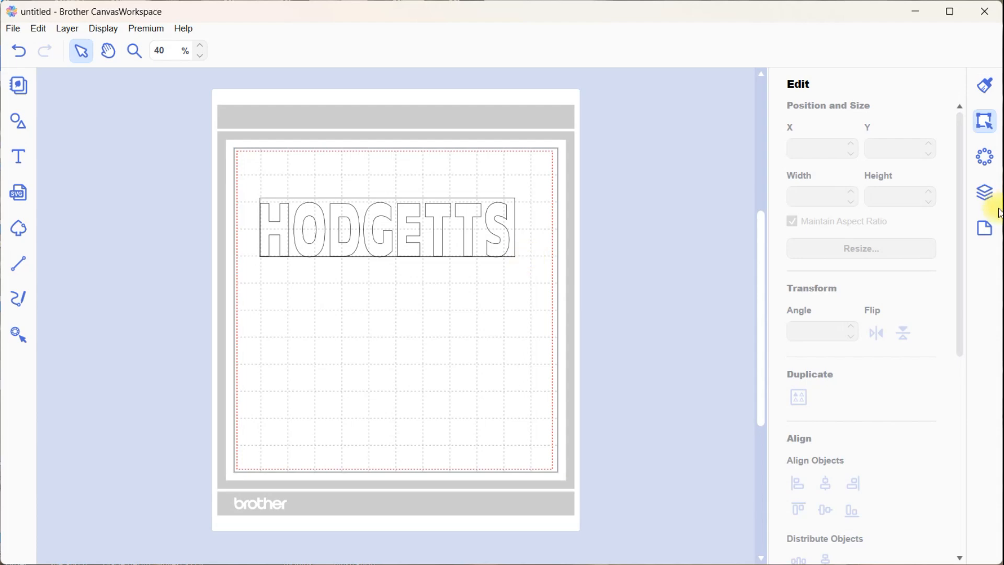
Switch the ruler unit of the artboard back to inches
click(984, 228)
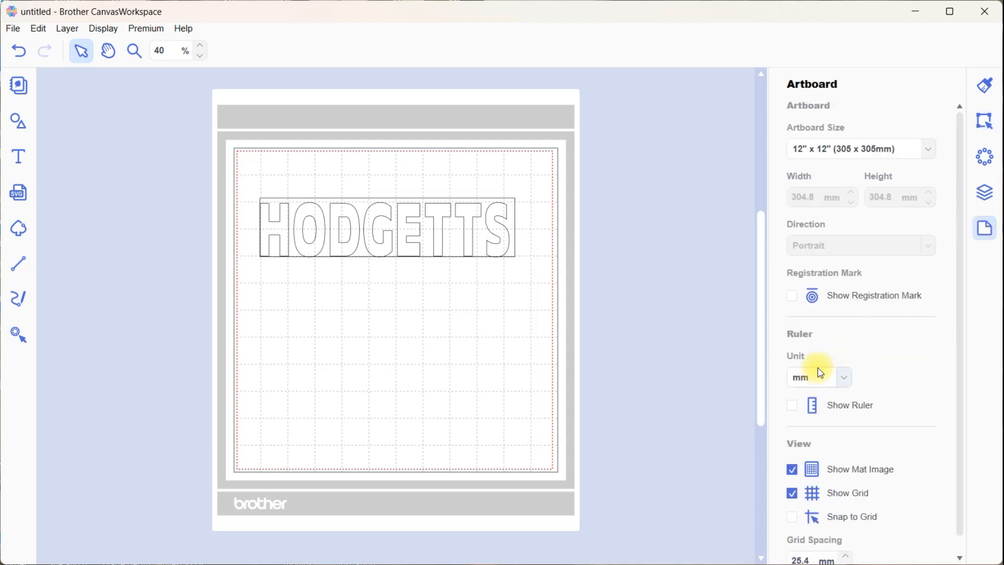
click(844, 378)
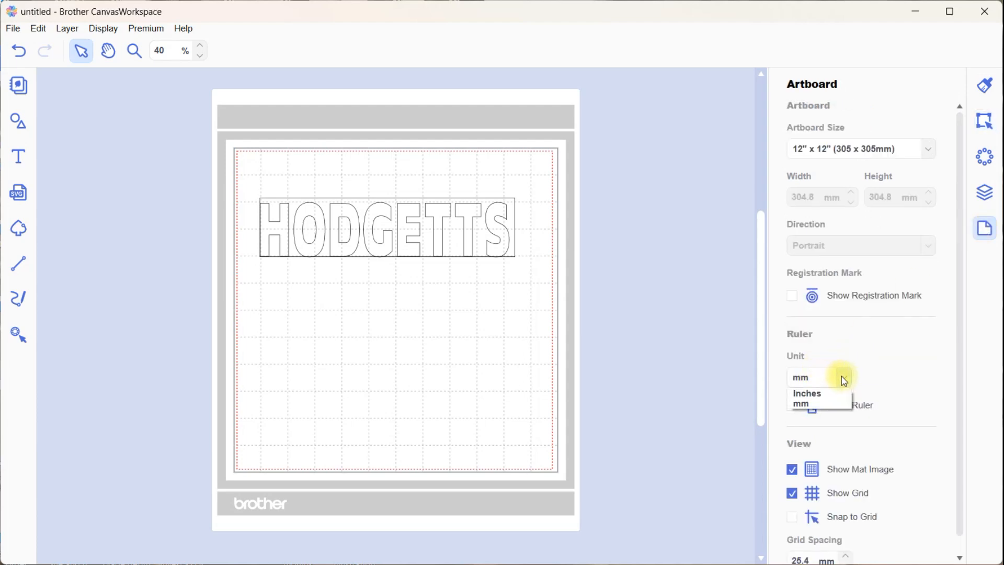
click(809, 393)
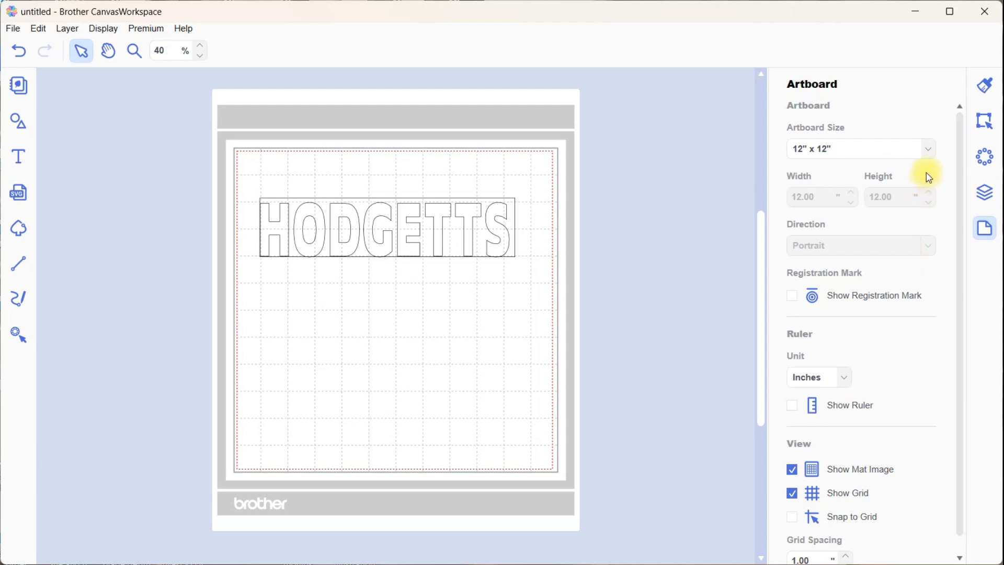
Turn off Maintain Aspect Ratio for the name text and set its height to 2.27 inches
click(986, 124)
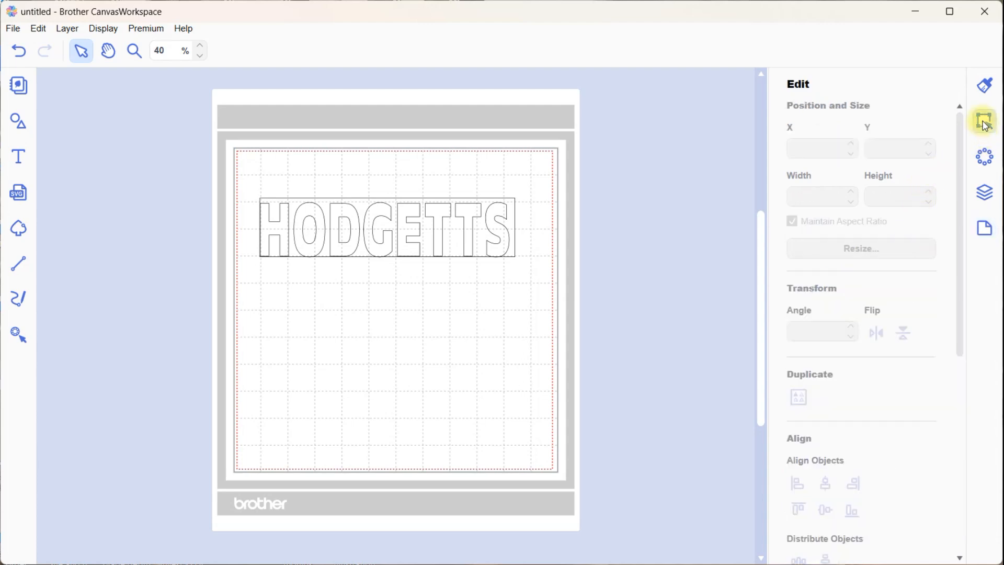
click(509, 236)
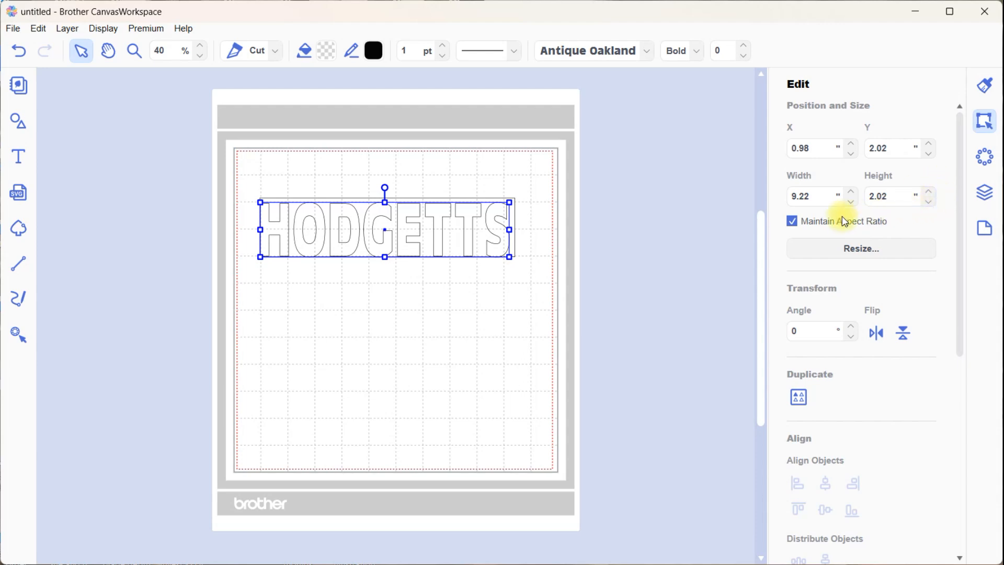
click(793, 222)
click(934, 193)
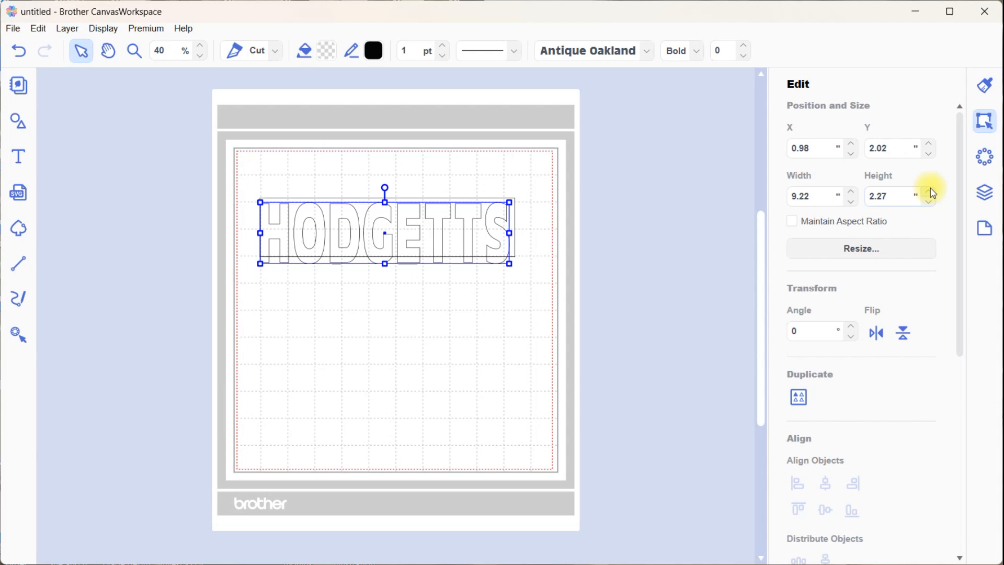
click(931, 193)
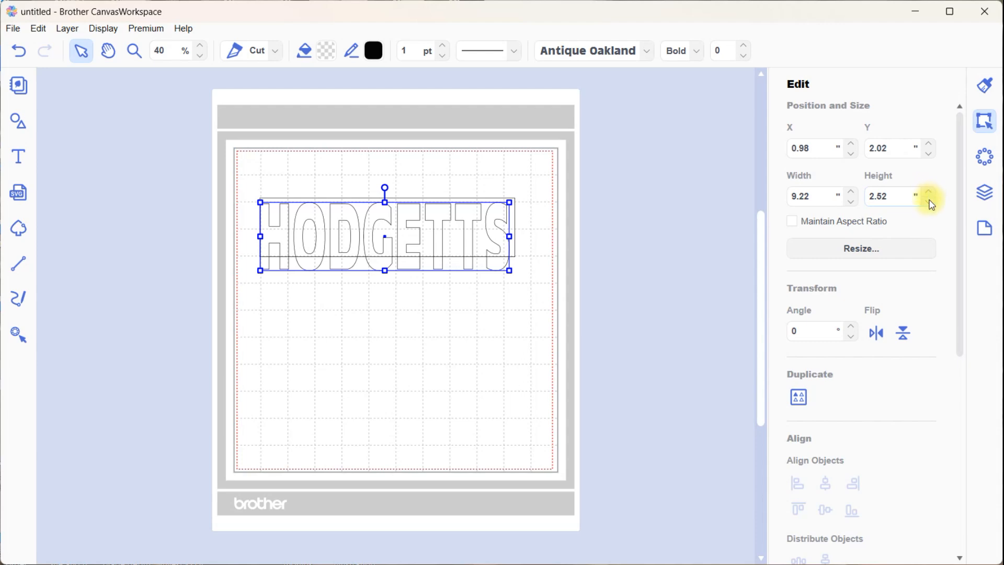
click(933, 203)
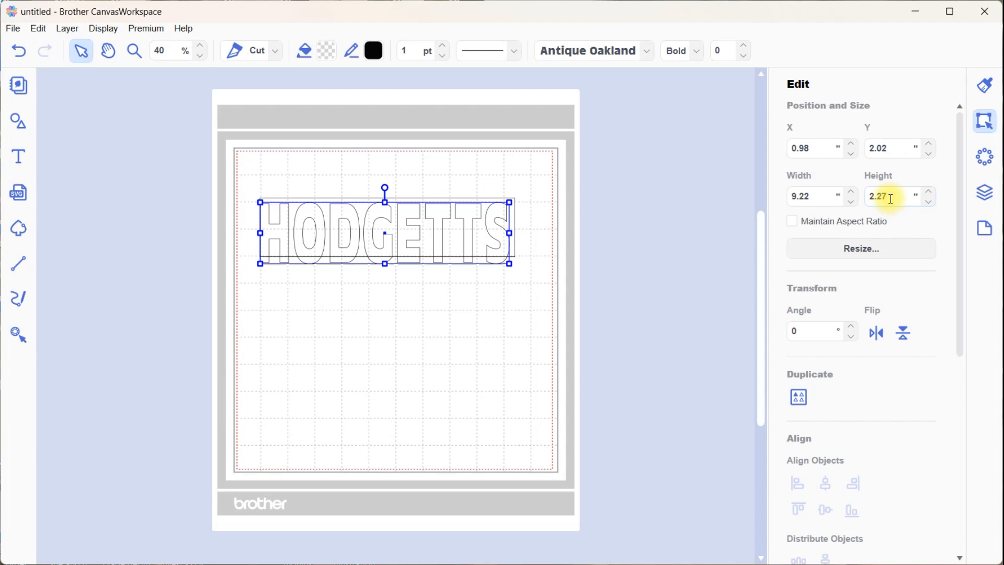
Delete the rectangle behind the name text and place the text in the upper mat at about X 1.17 and Y 1.91 inches
drag(385, 249, 378, 319)
click(515, 255)
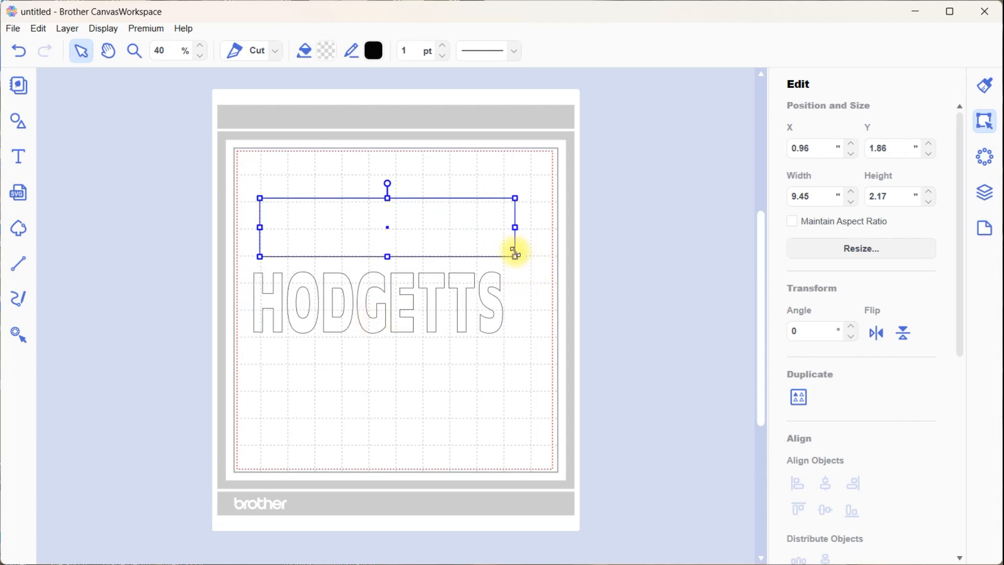
key(Delete)
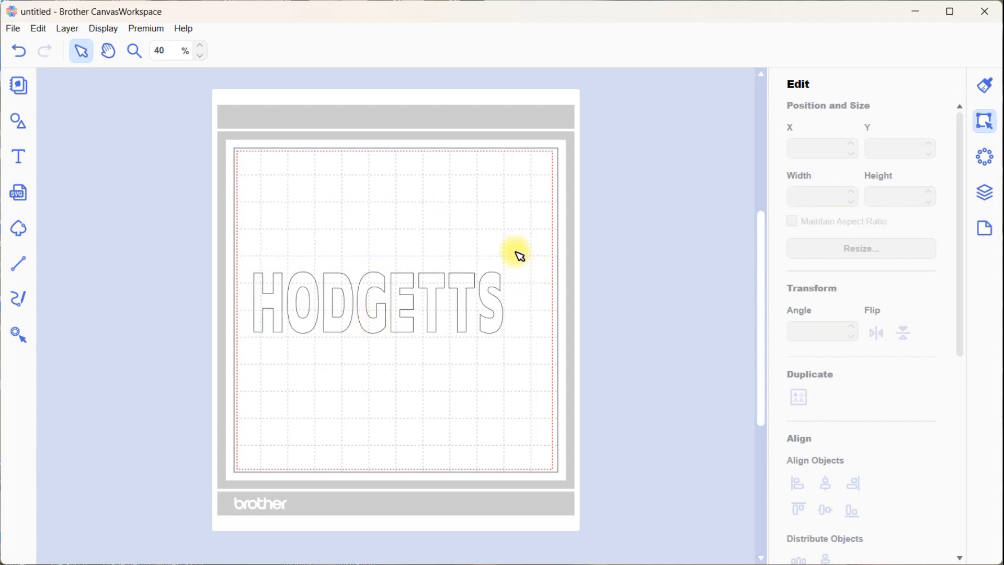
click(469, 302)
drag(469, 303, 483, 230)
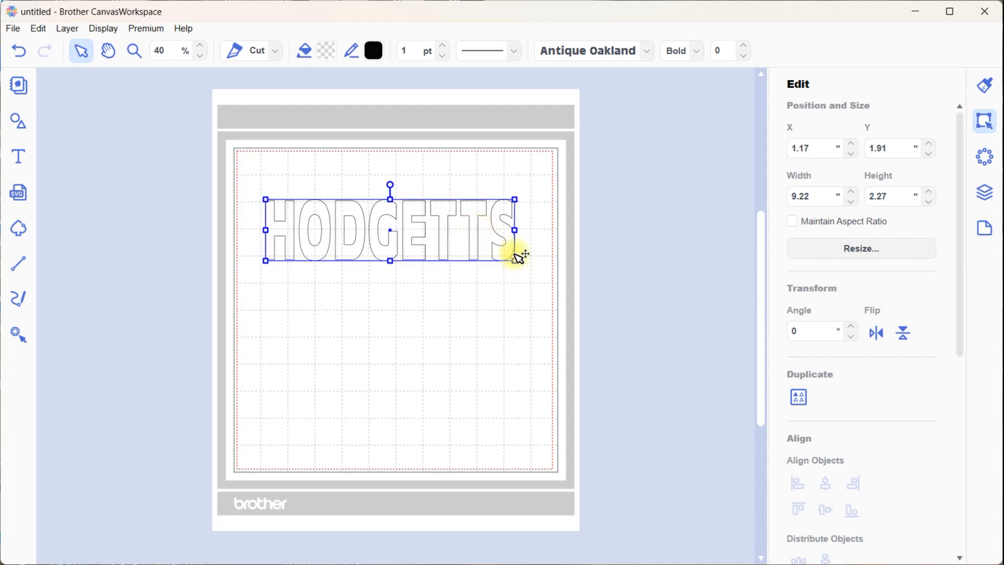
Switch the units to millimetres and resize the name text to 230 mm wide and 60 mm high
click(922, 564)
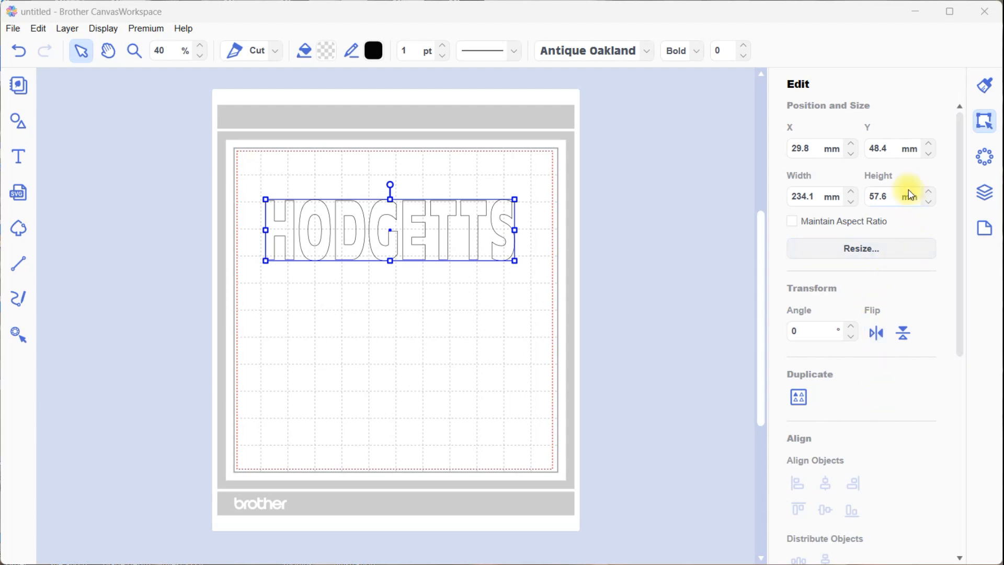
click(928, 192)
click(928, 192)
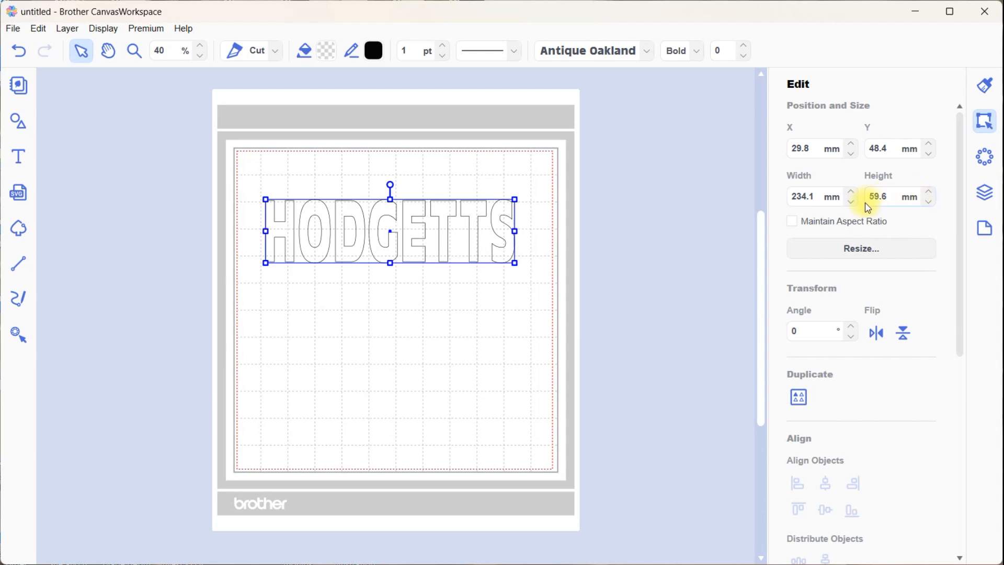
drag(892, 202, 863, 204)
text(60)
key(Return)
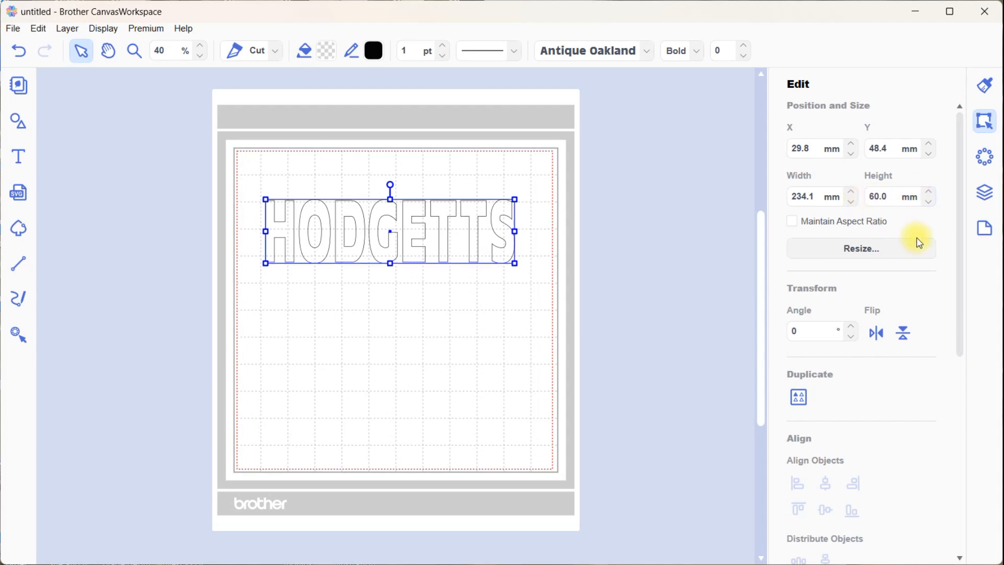
click(816, 196)
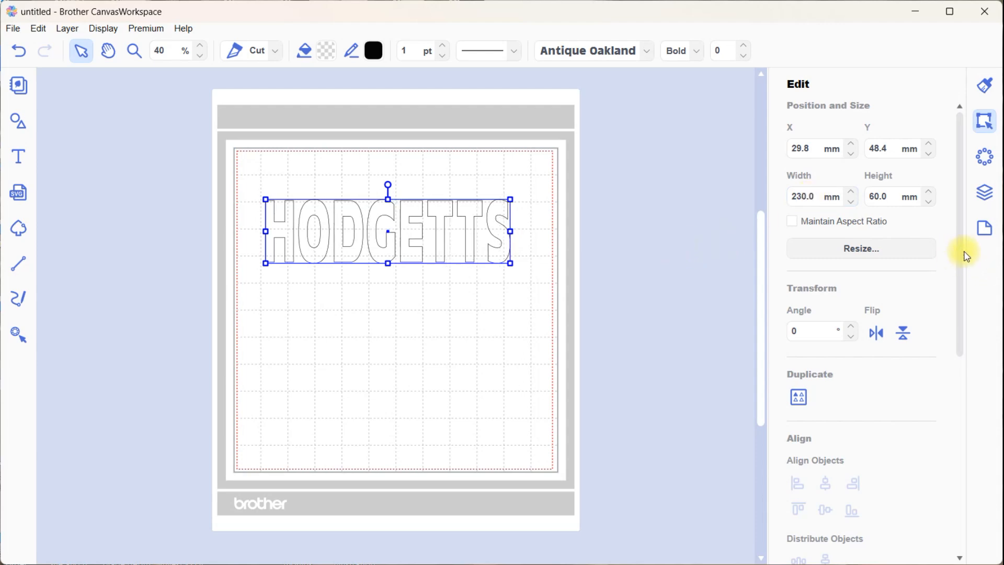
Create a 5 mm outward offset with round corners around the name text, turning off the outer-edge-only option and leaving the original as is
drag(961, 259, 961, 478)
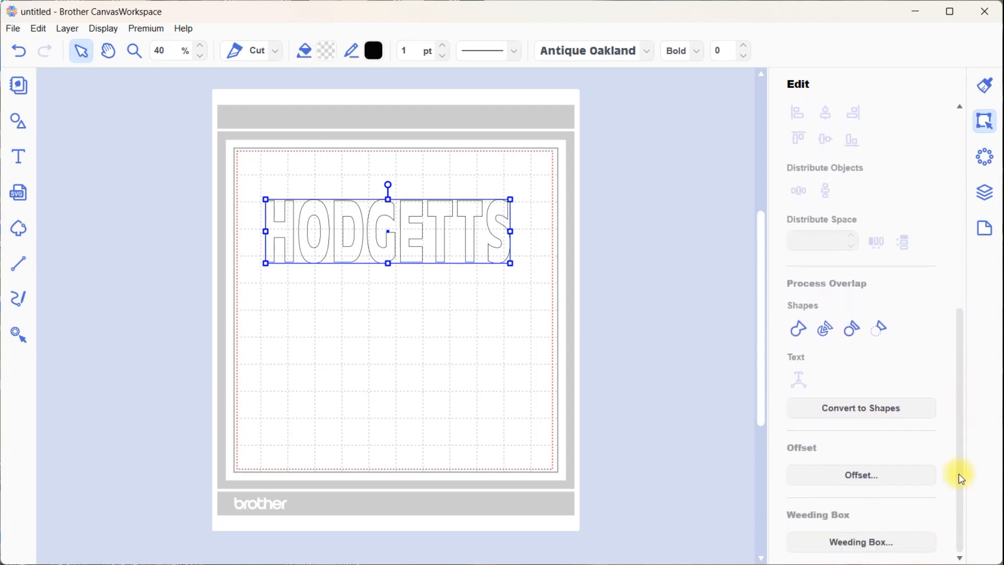
click(874, 476)
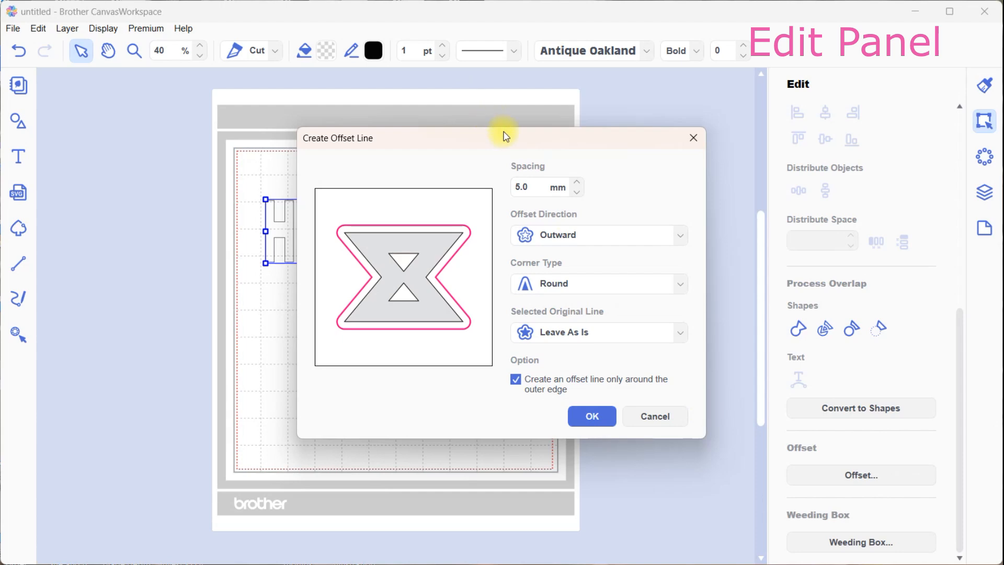
drag(506, 137, 807, 48)
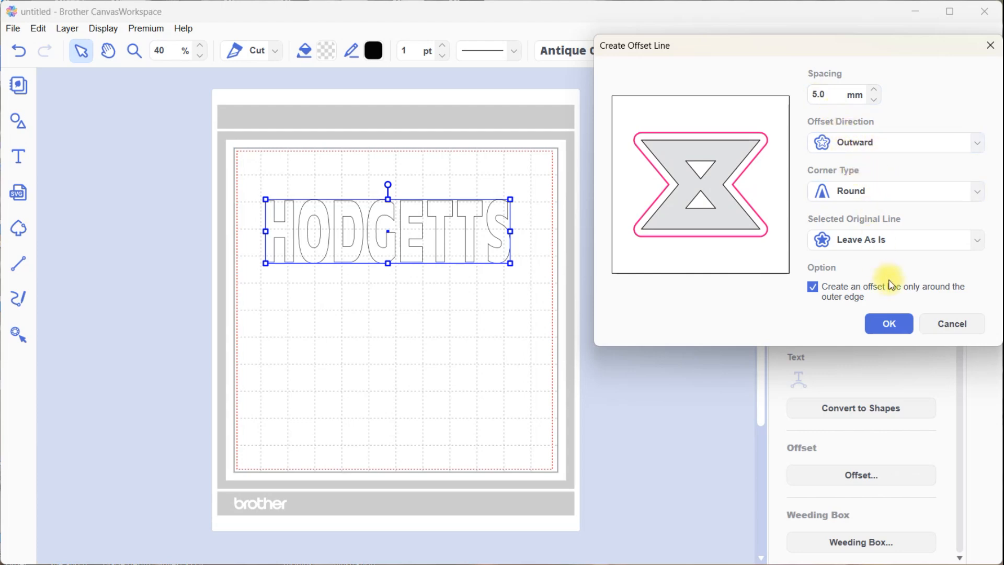
click(813, 287)
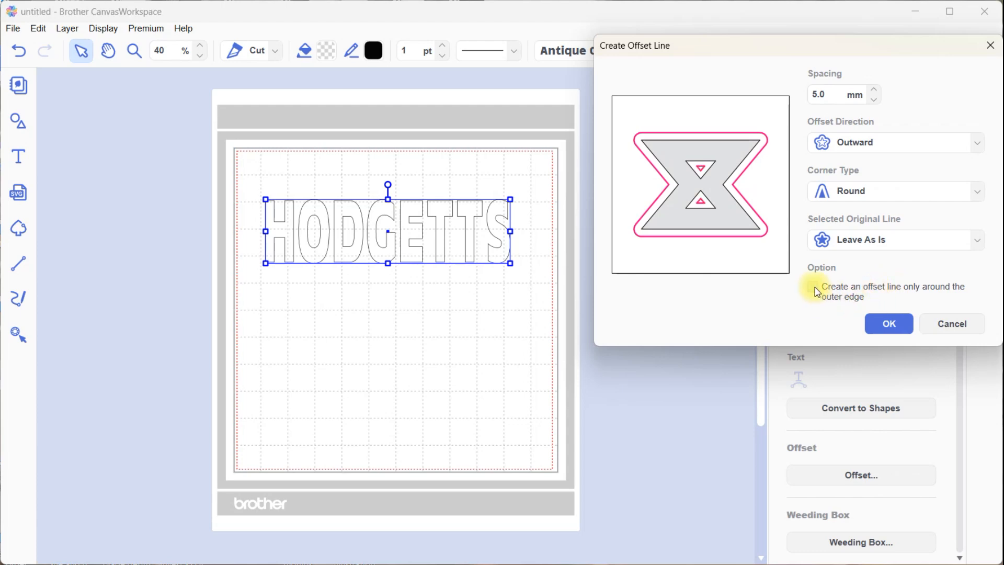
click(892, 324)
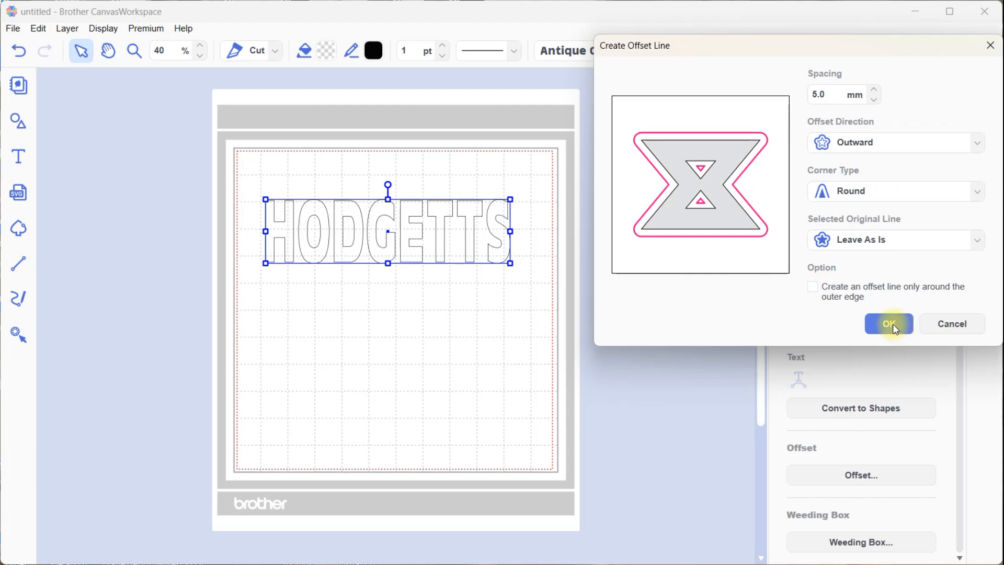
click(892, 325)
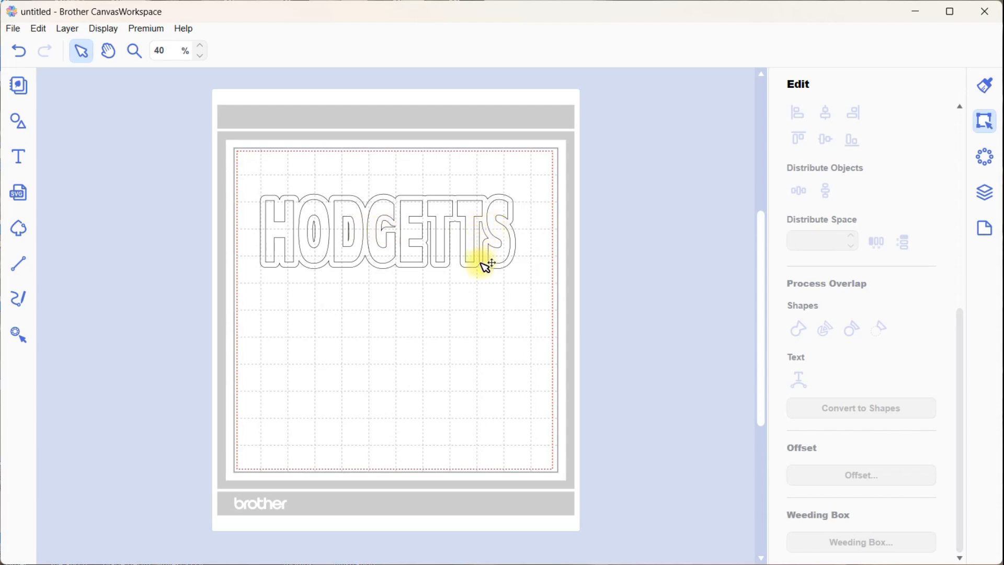
Try a second 5 mm outward offset with round corners around the existing offset outline, and undo it
click(422, 268)
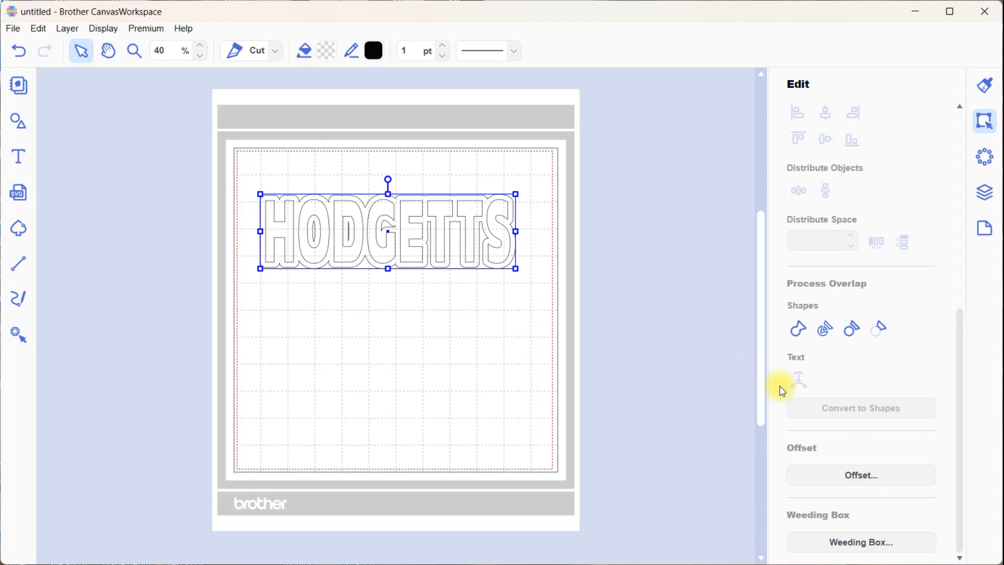
click(877, 473)
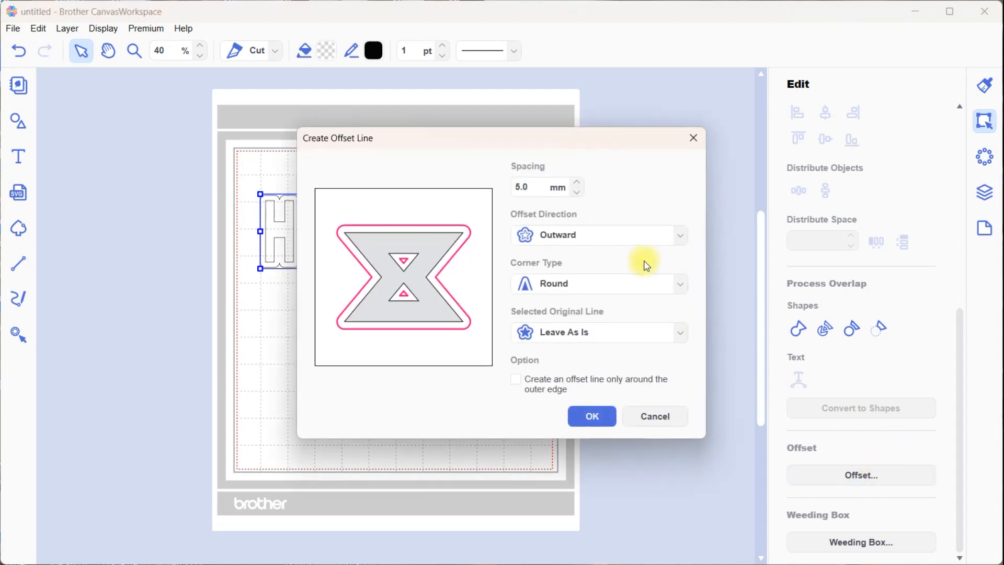
drag(478, 137, 758, 96)
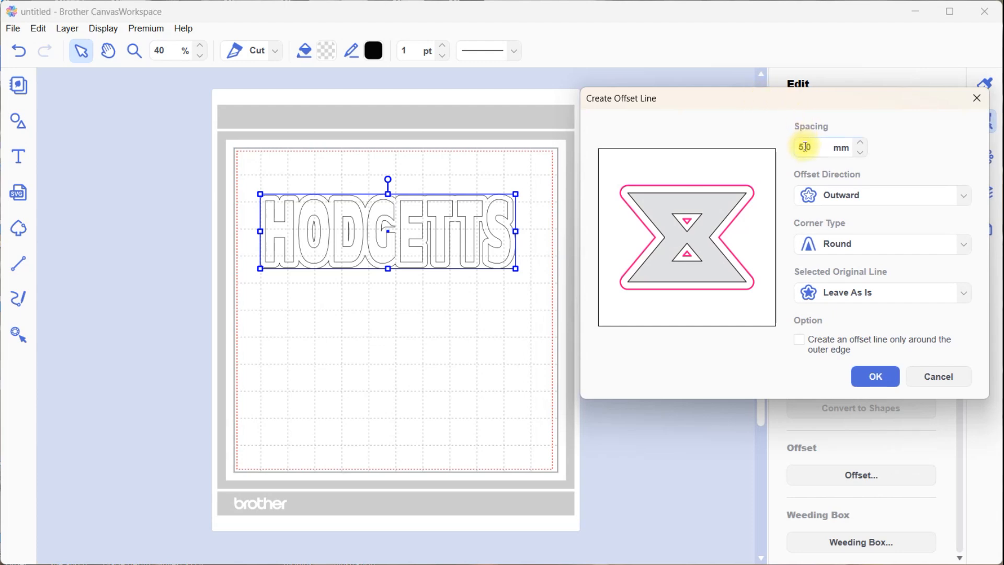
click(873, 377)
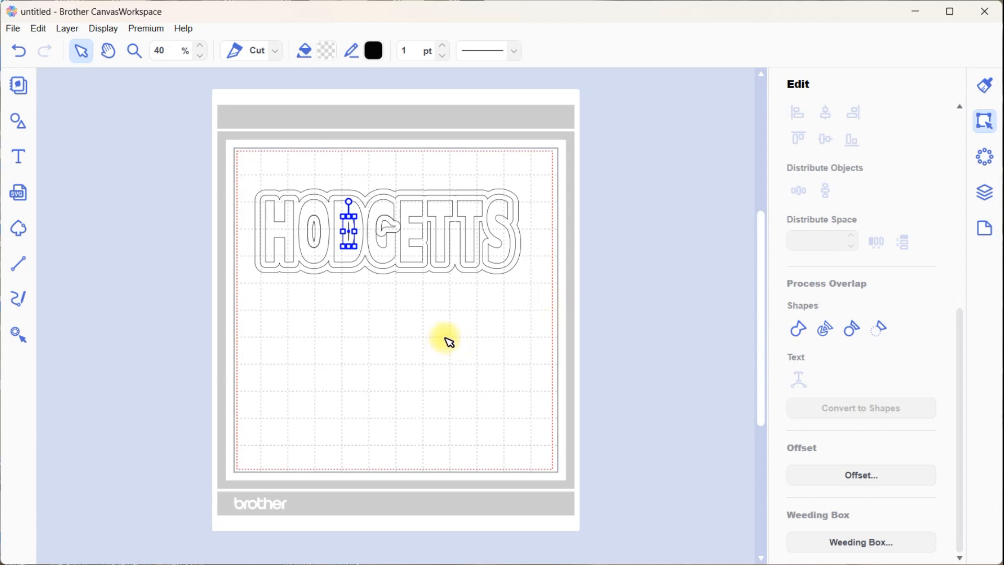
click(449, 341)
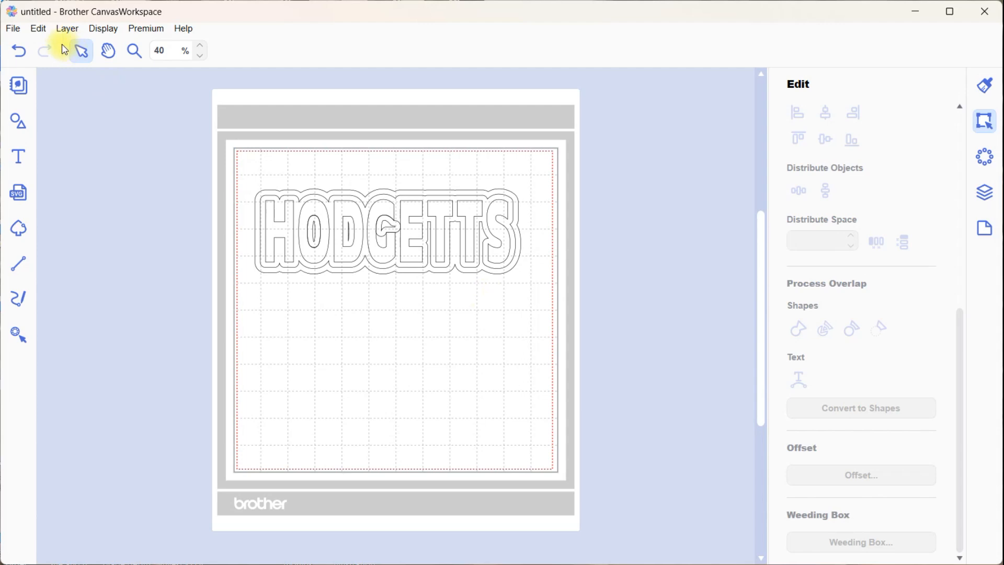
click(19, 52)
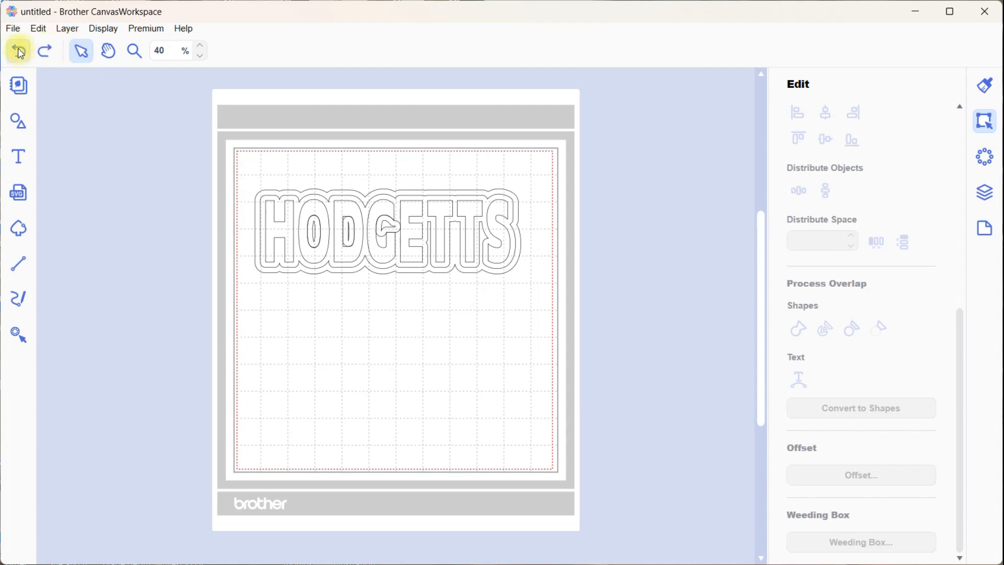
click(20, 53)
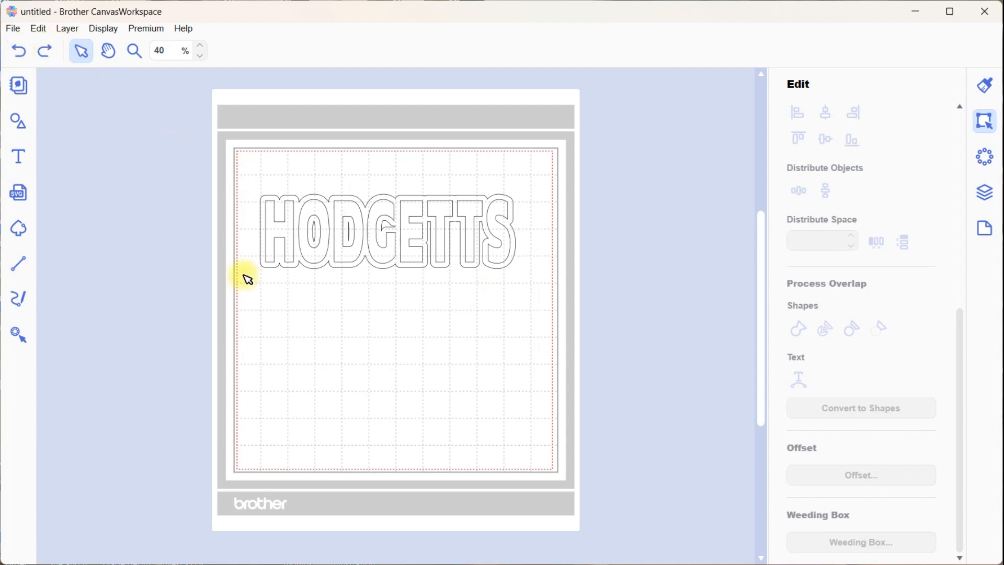
Separate the name text from its offset outline by moving only the text to the lower part of the mat
click(346, 262)
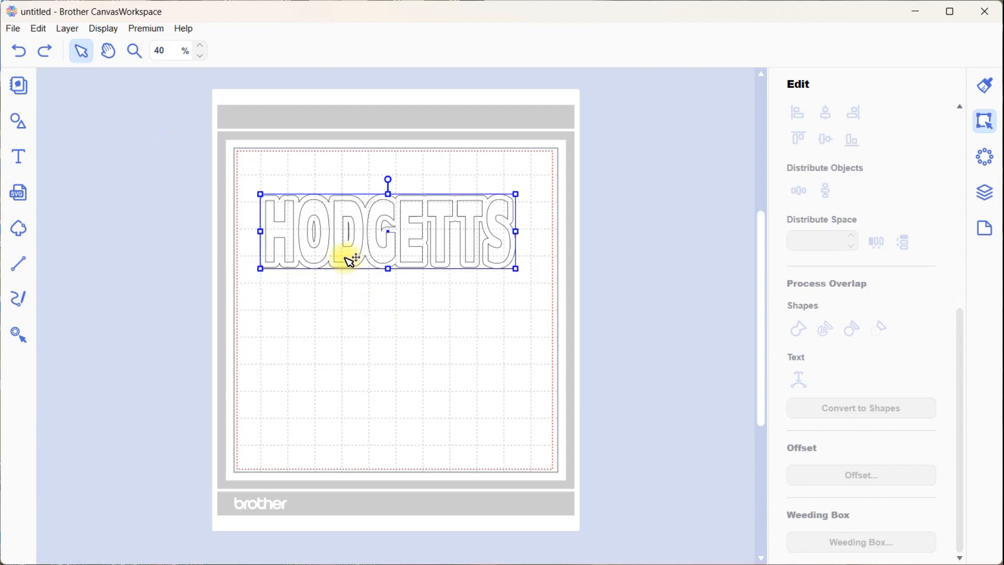
click(985, 192)
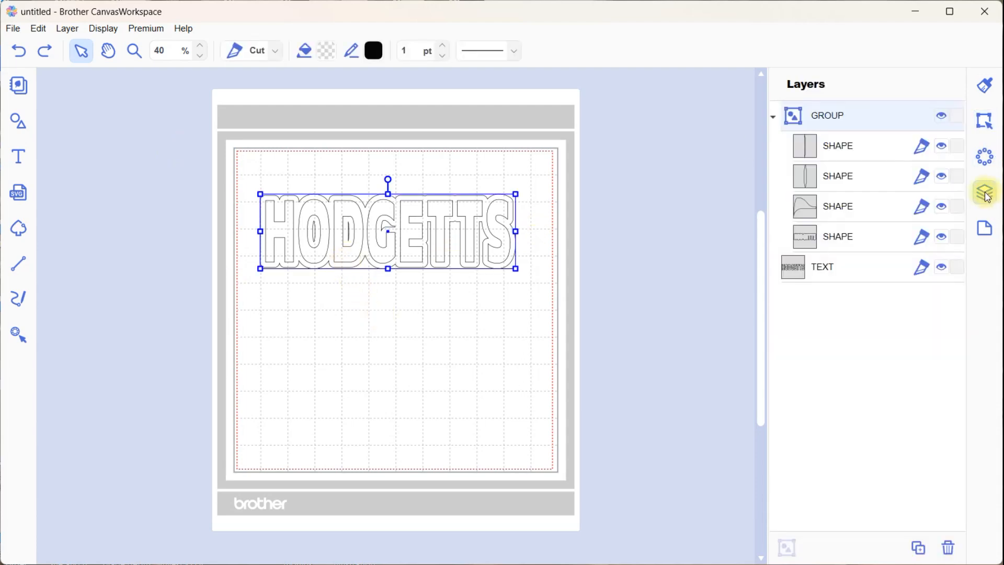
click(818, 270)
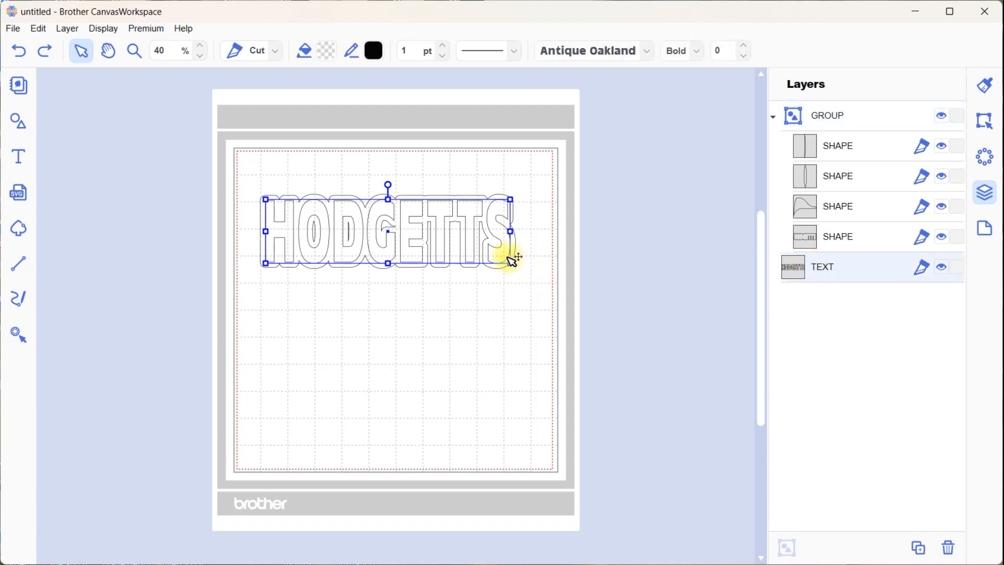
drag(501, 263, 505, 385)
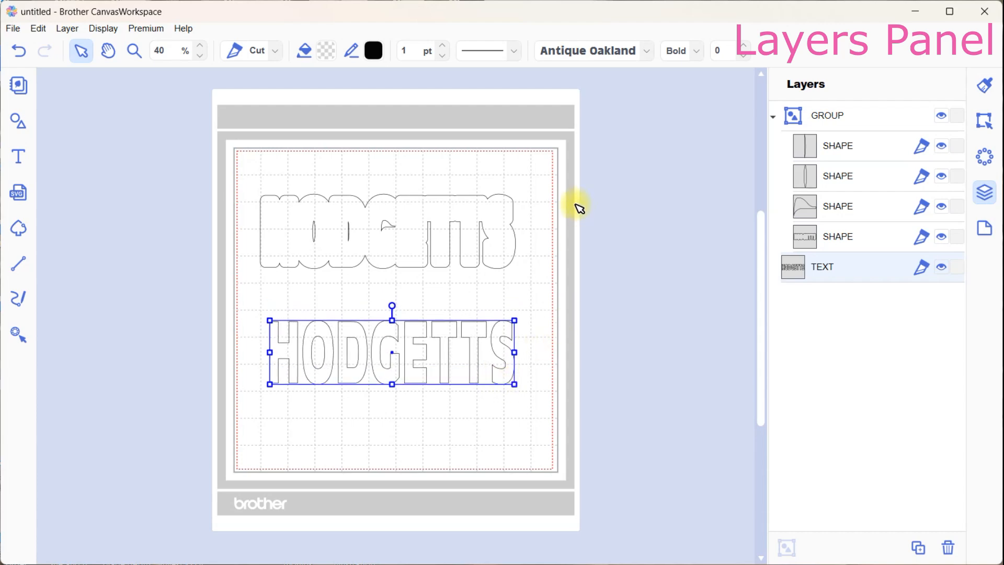
Shift the offset outline slightly and delete the small inner shape left inside its letter O
drag(312, 222, 321, 231)
double_click(316, 227)
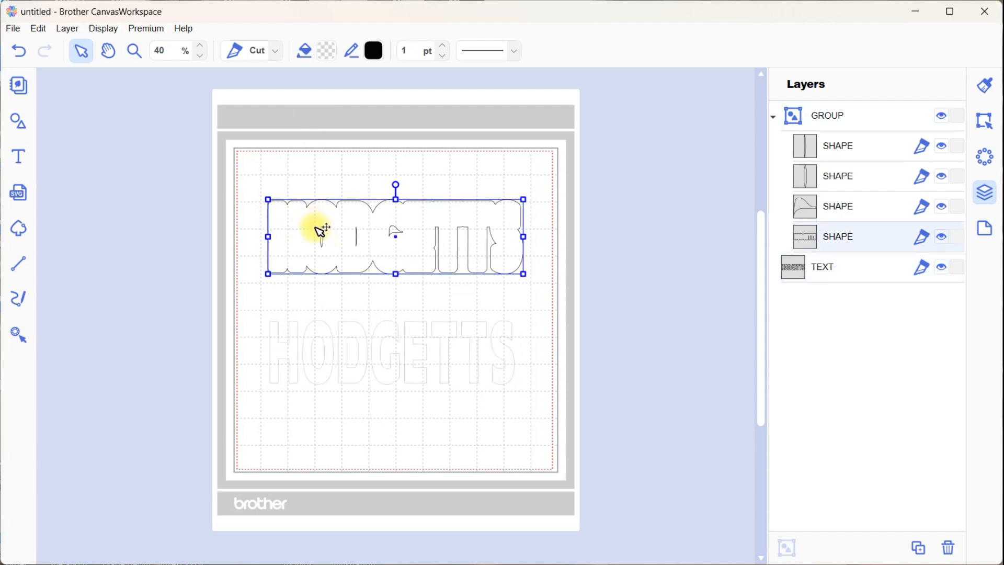
double_click(320, 230)
mouse_move(317, 227)
mouse_down()
mouse_move(416, 251)
mouse_move(324, 231)
mouse_up()
click(324, 231)
click(323, 230)
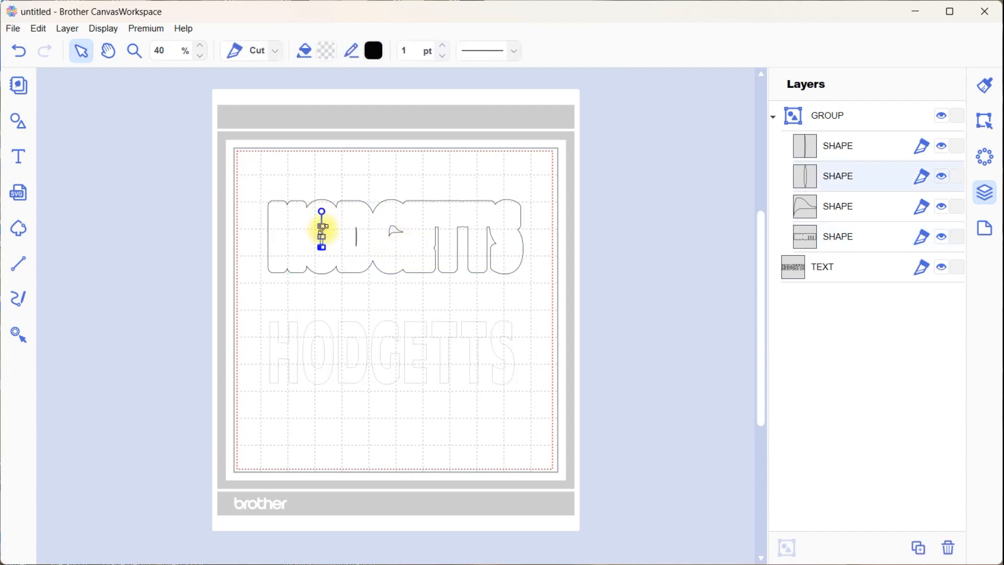
key(XF86Calculator)
click(312, 212)
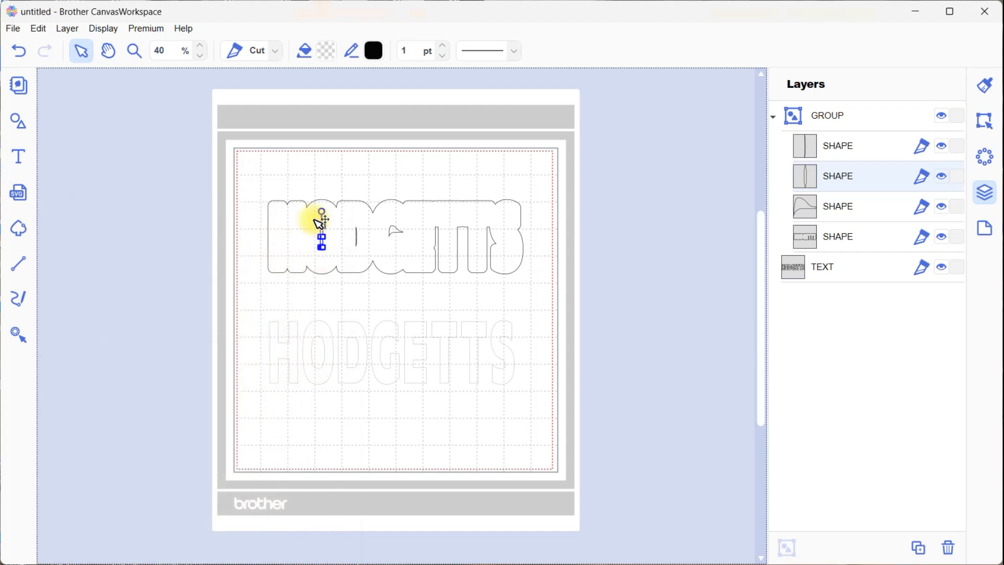
key(Delete)
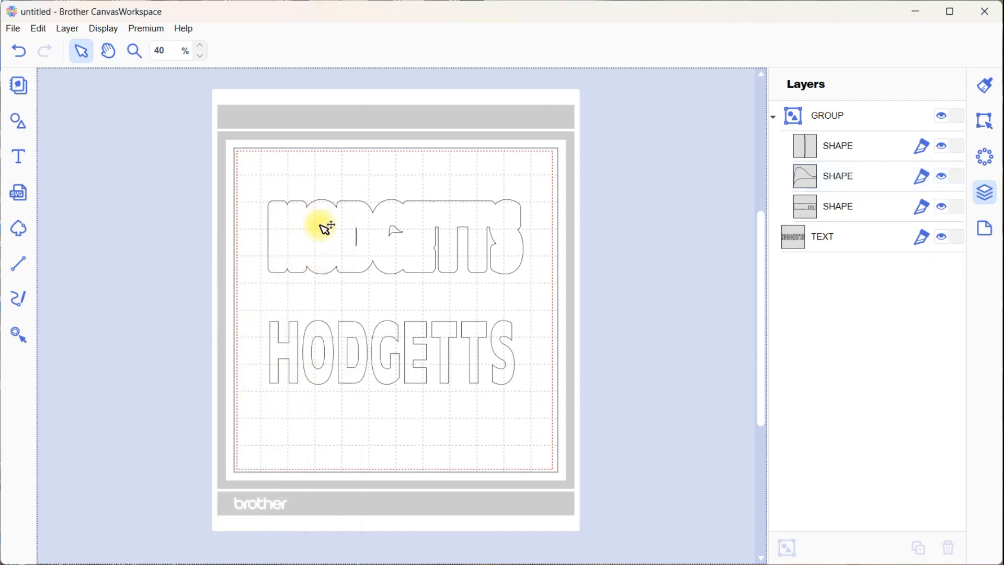
Delete the remaining small inner shapes inside the letters D and G of the offset outline
click(360, 241)
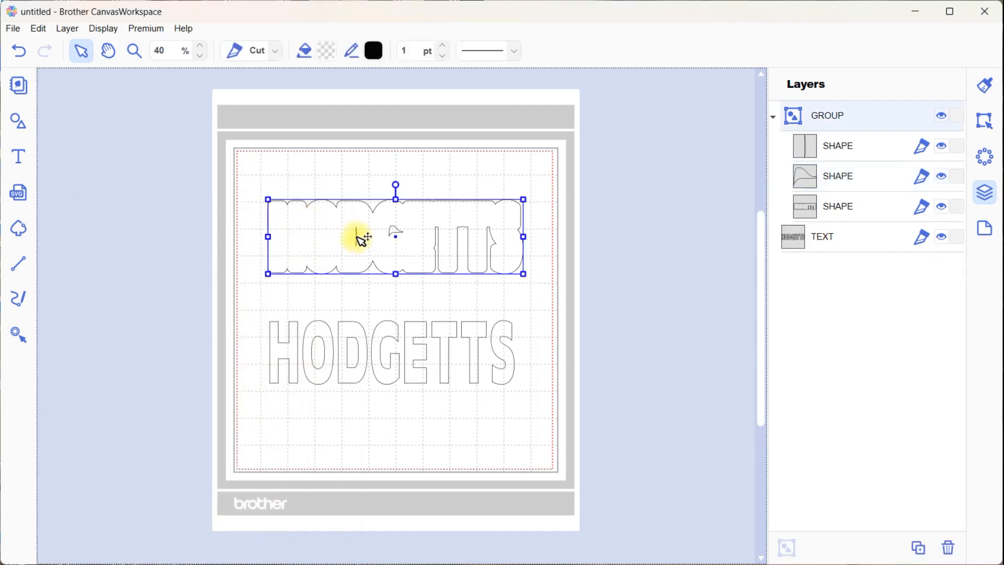
click(356, 238)
key(Delete)
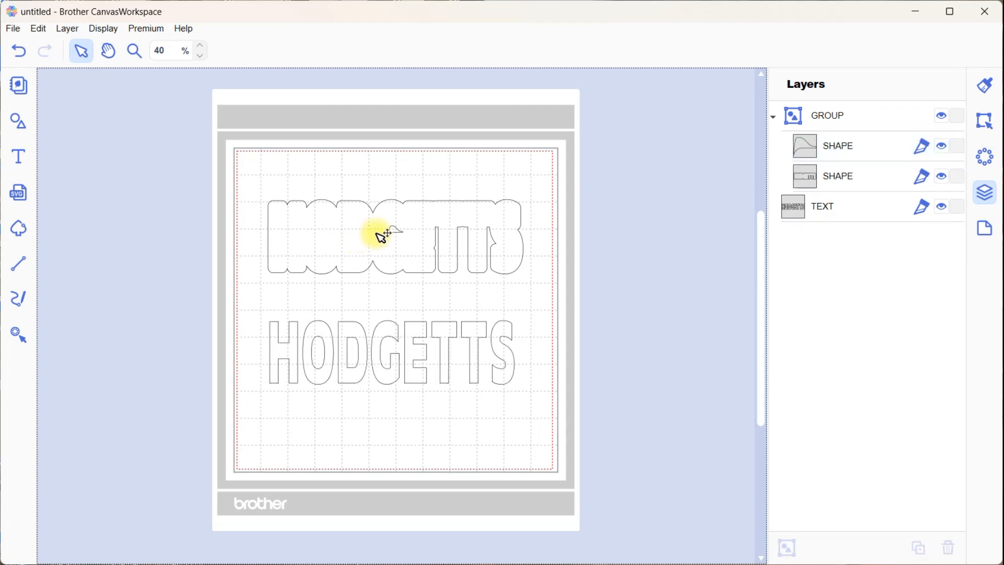
click(400, 234)
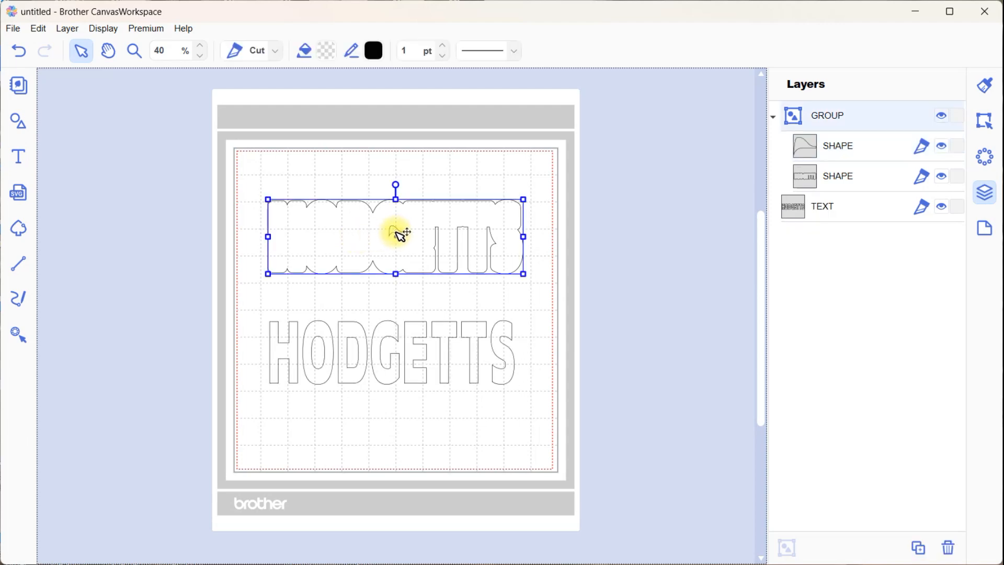
click(396, 232)
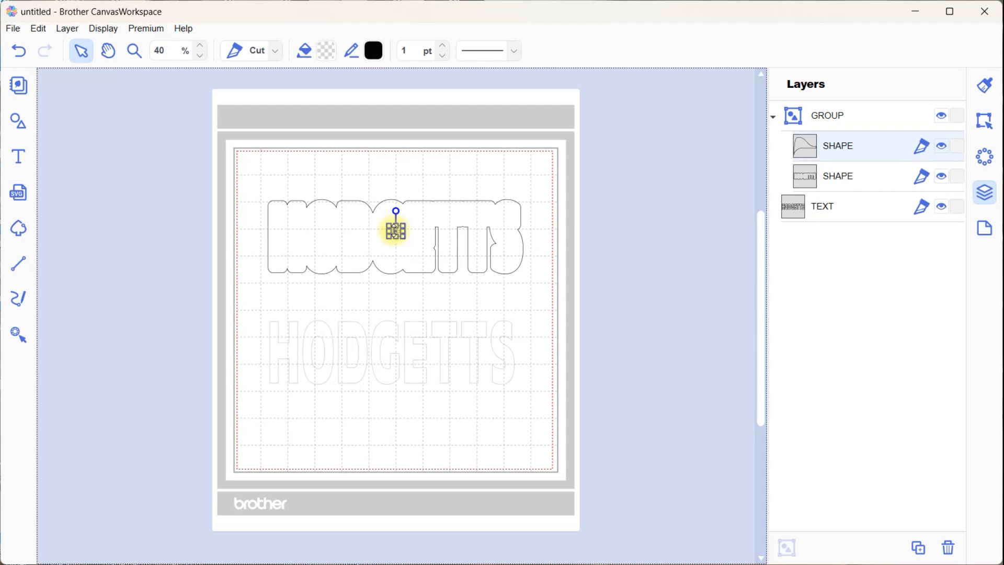
key(Delete)
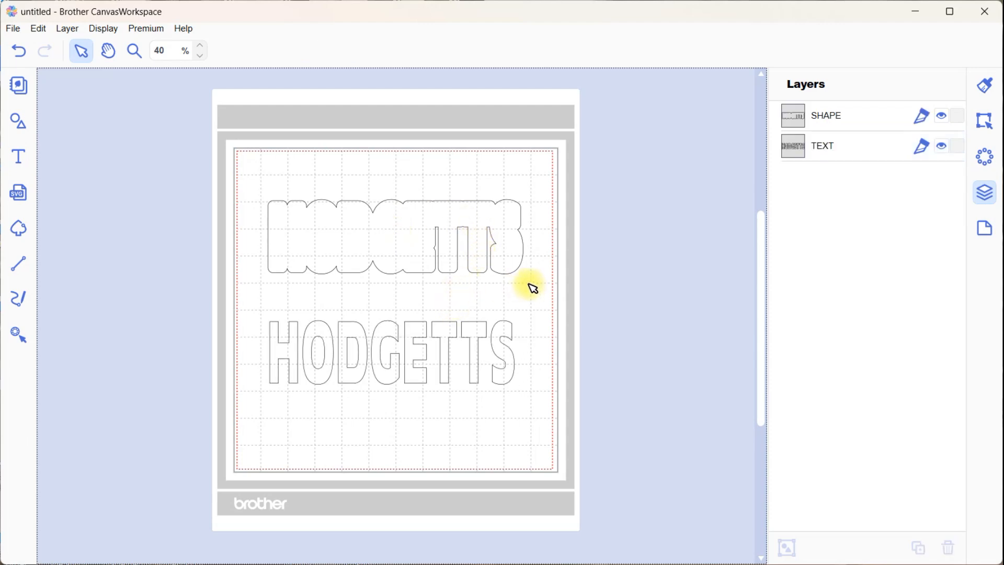
Edit the offset outline's path and delete the points forming the narrow slot between the E and the first T
drag(441, 225, 442, 230)
double_click(440, 230)
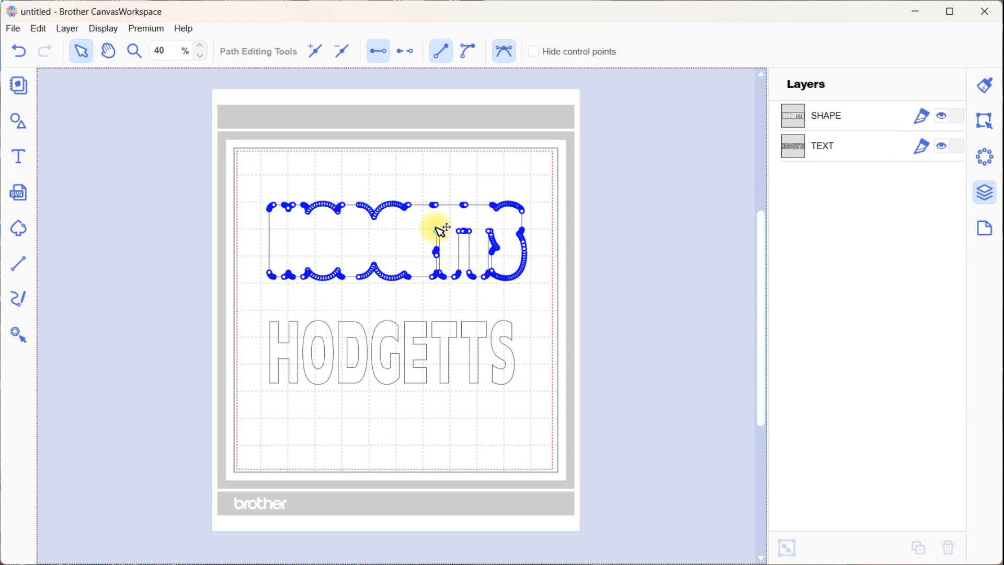
click(440, 242)
drag(430, 226, 452, 266)
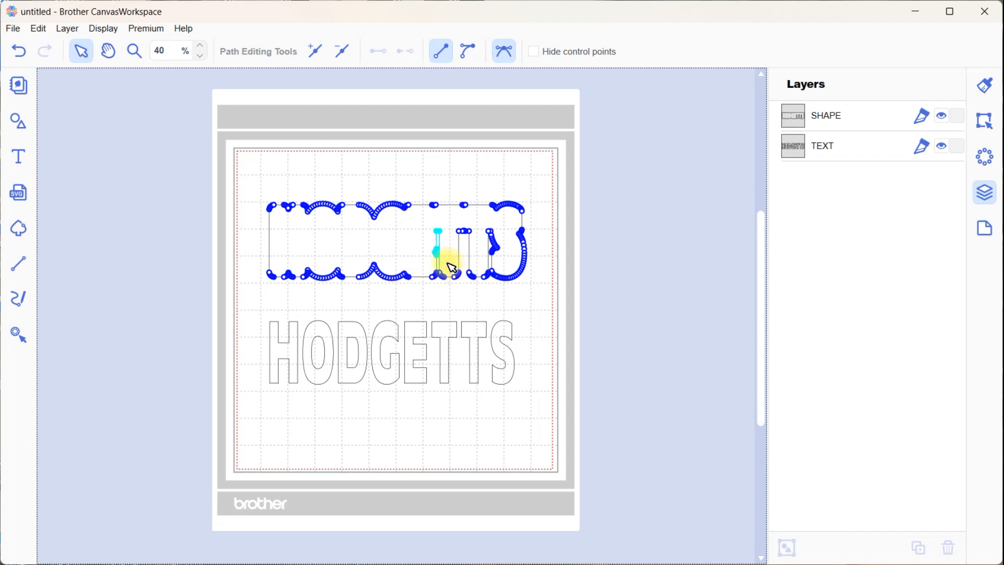
key(Delete)
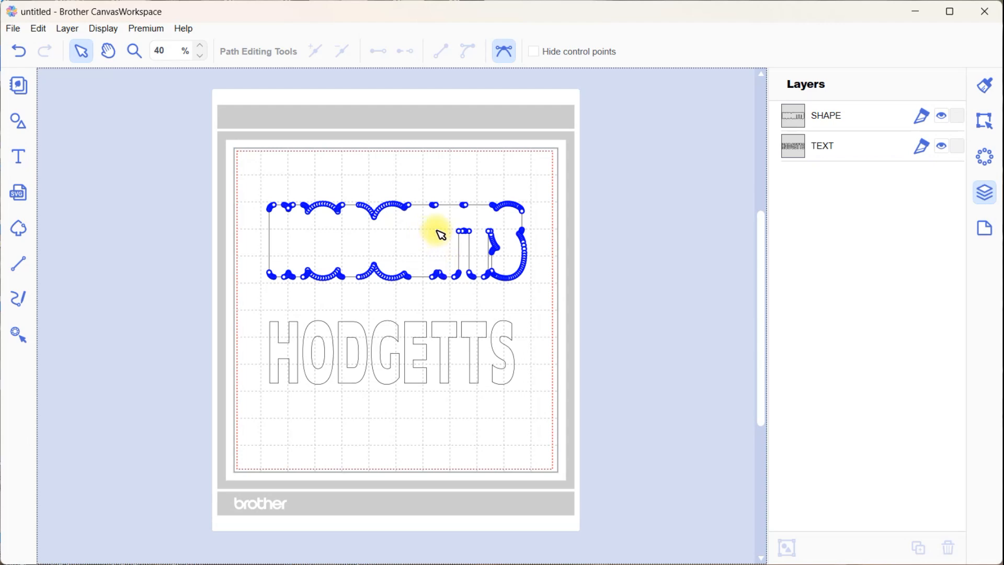
Delete the path points forming the slots between the two Ts and before the S of the offset outline, and finish path editing
drag(442, 224, 482, 256)
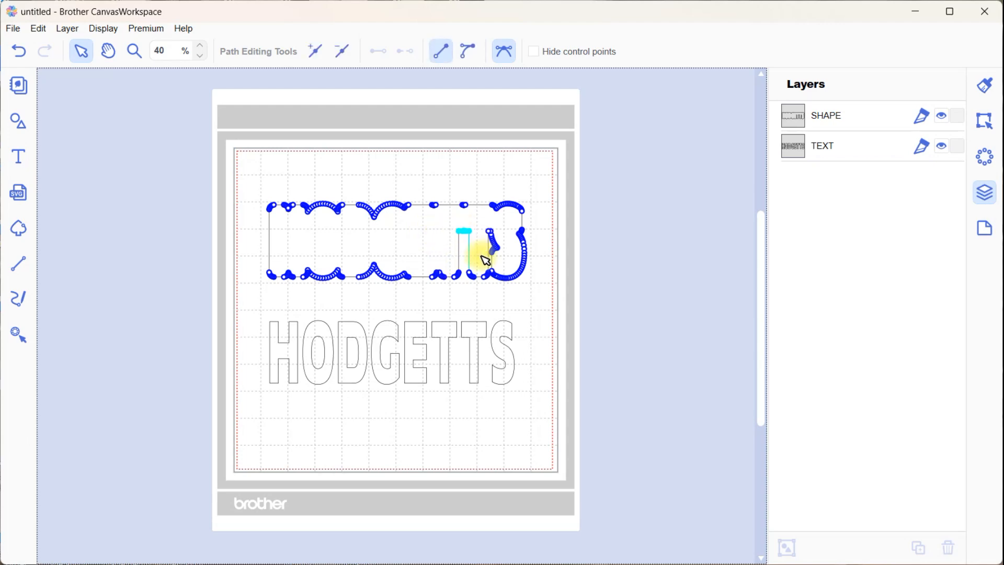
key(Delete)
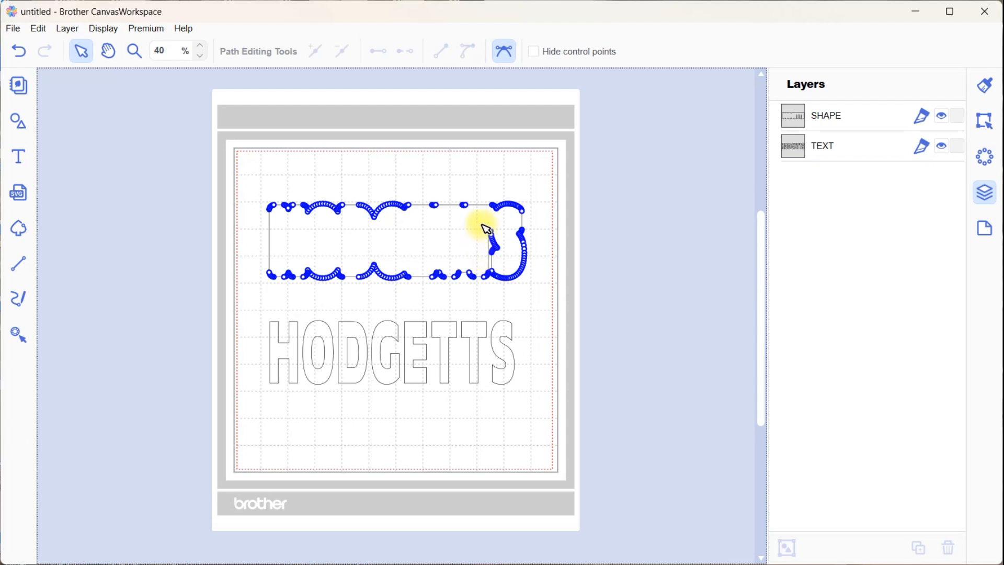
drag(482, 224, 515, 273)
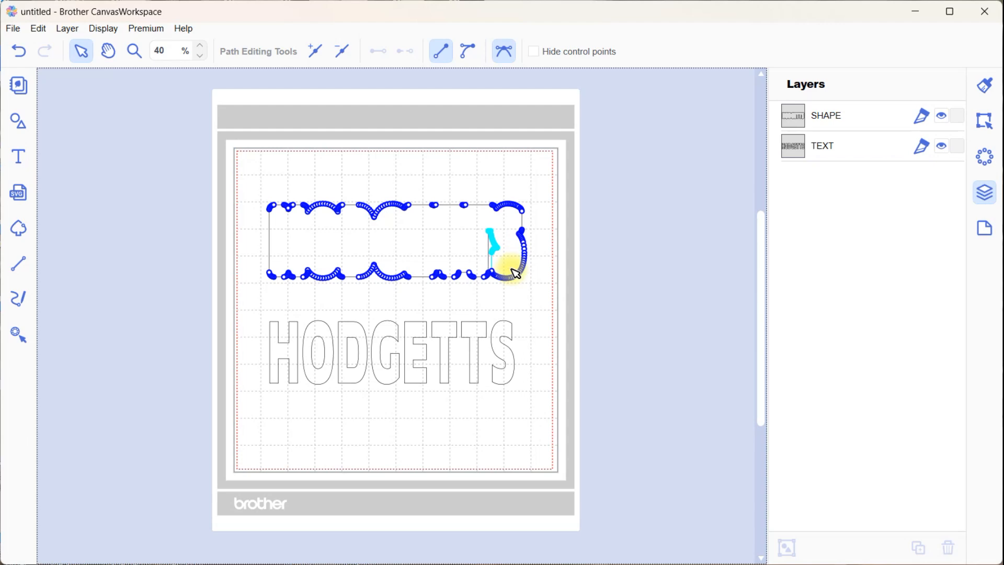
click(514, 270)
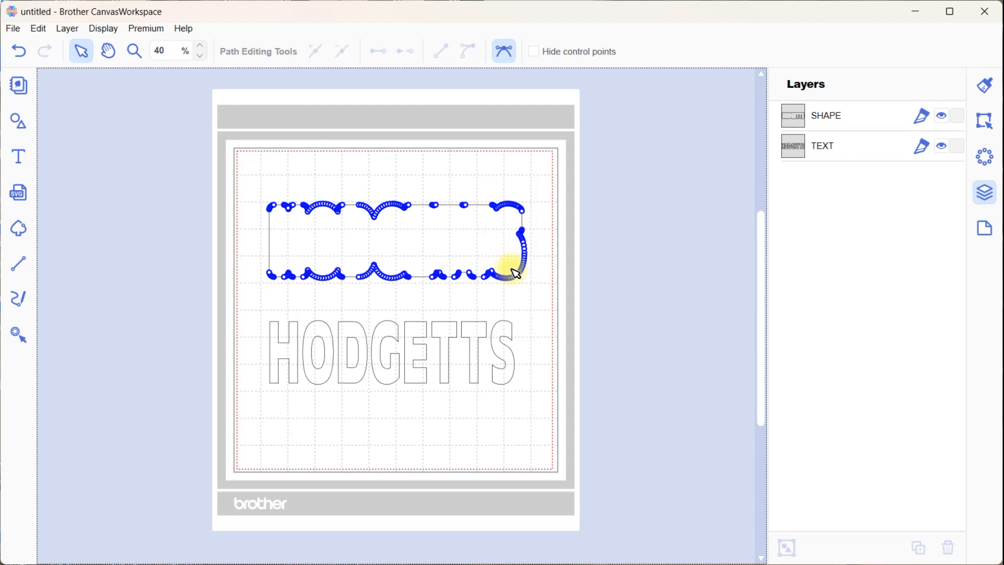
click(557, 340)
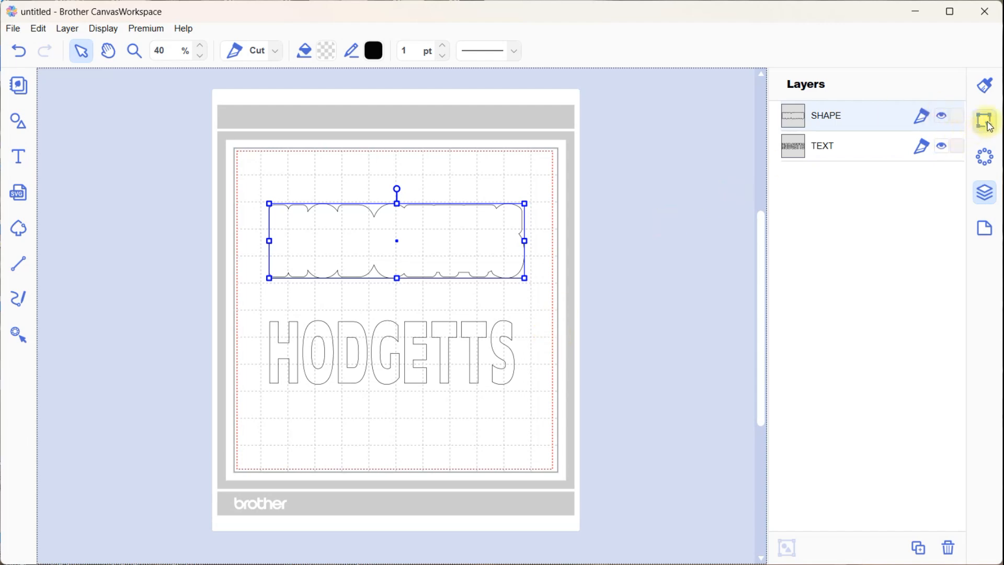
Fill the offset outline with dark blue #112270
click(986, 85)
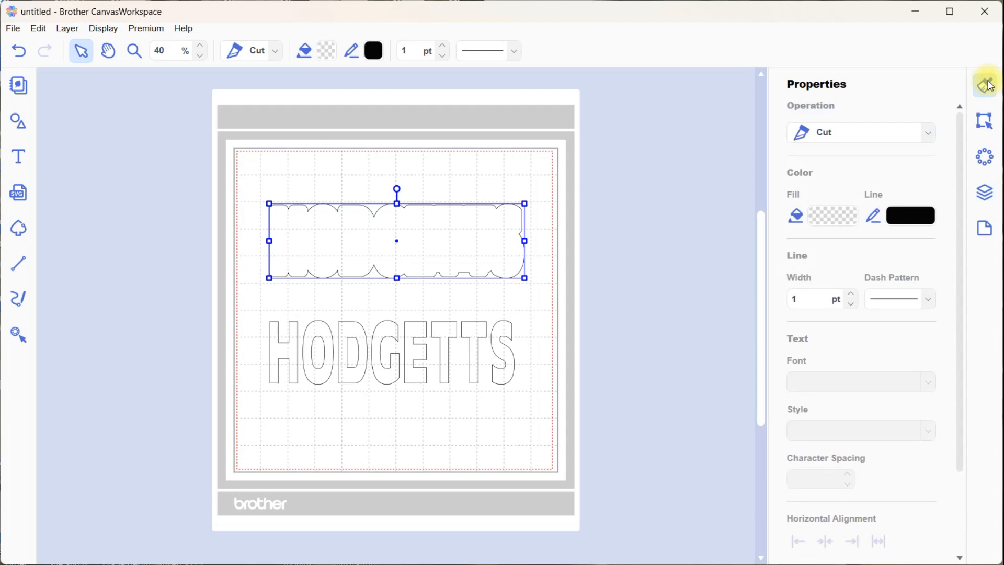
click(833, 216)
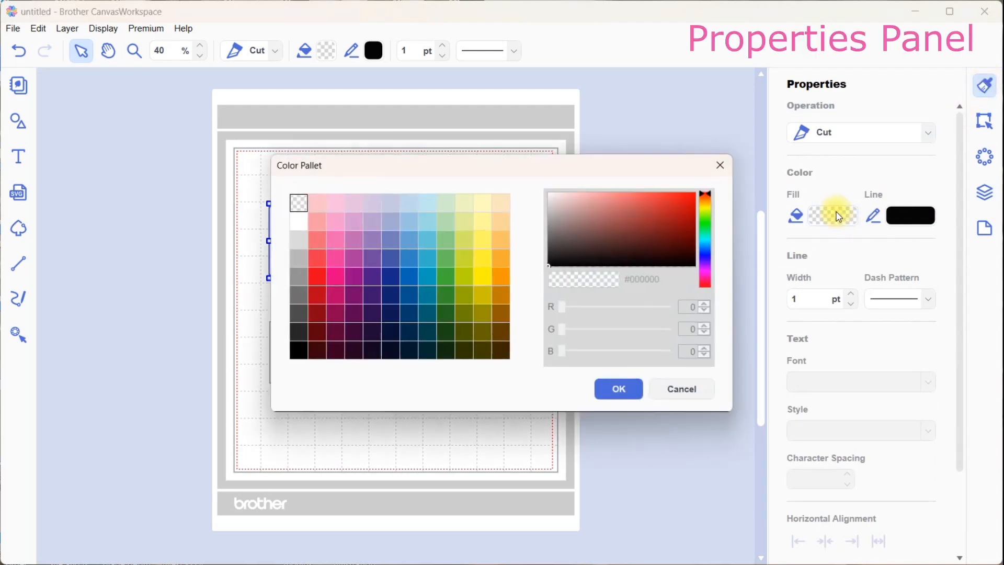
click(391, 294)
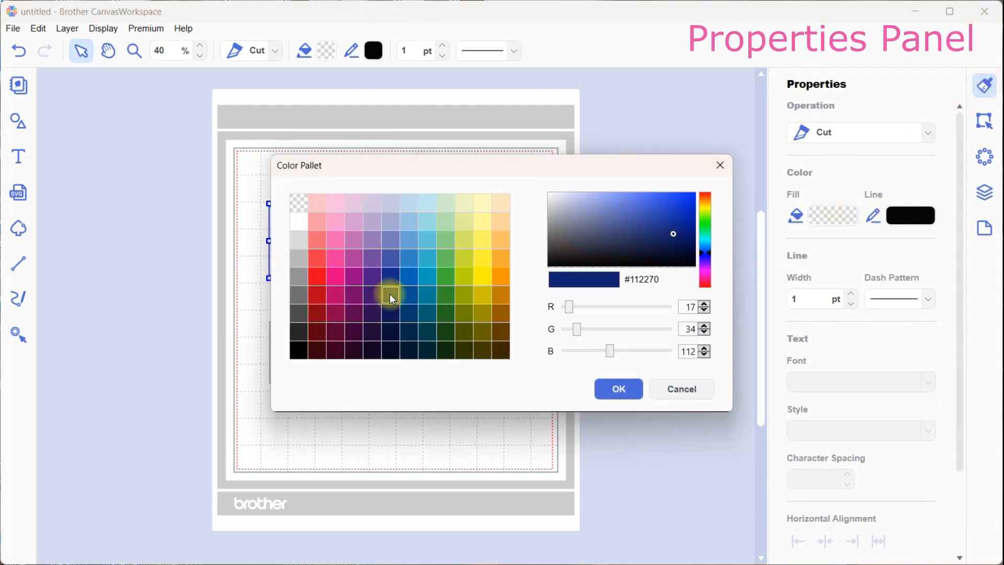
click(618, 393)
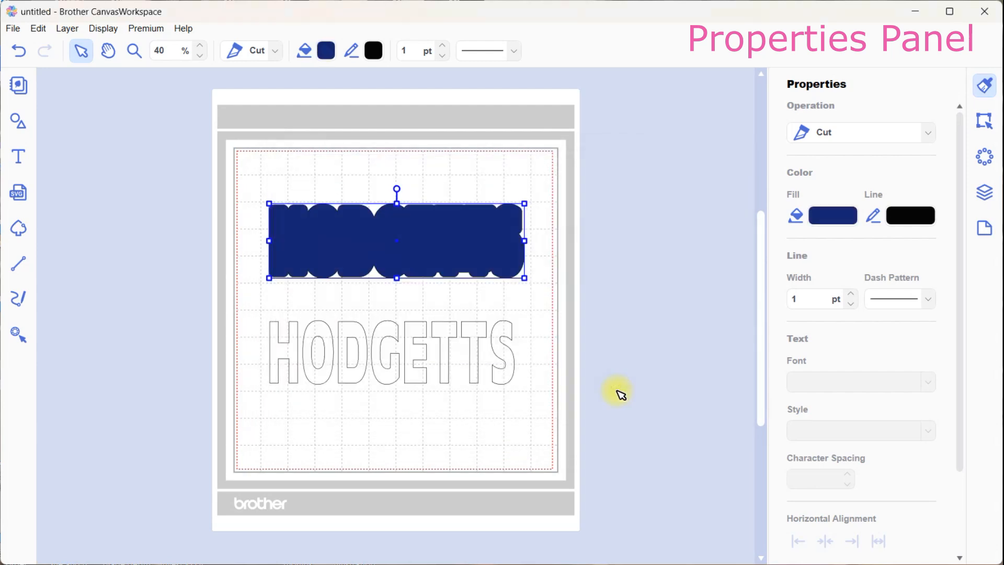
Fill the name text with bright yellow
click(509, 378)
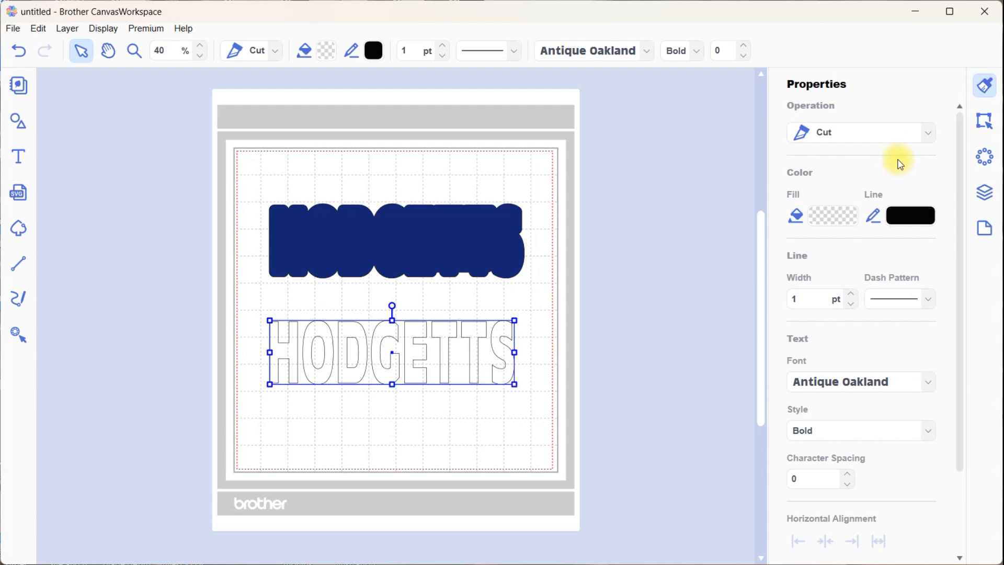
click(839, 214)
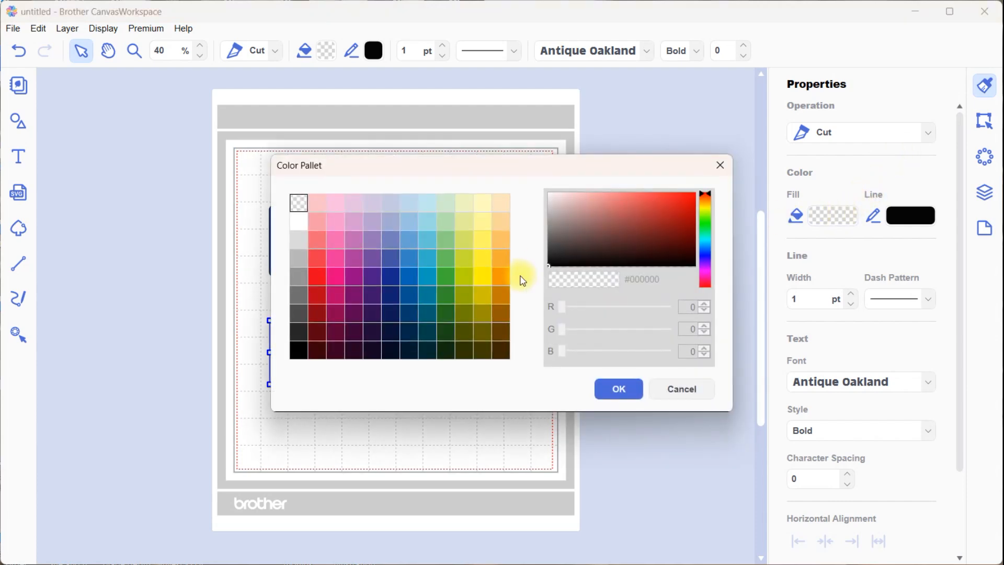
click(483, 276)
click(622, 388)
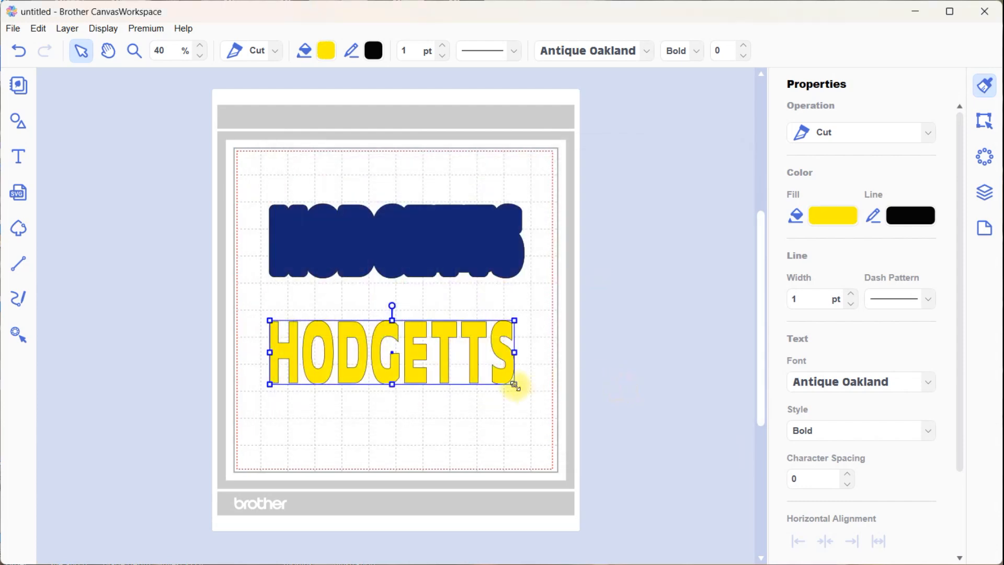
Move the yellow text onto the blue outline and place the text layer above the shape layer
drag(515, 381, 516, 270)
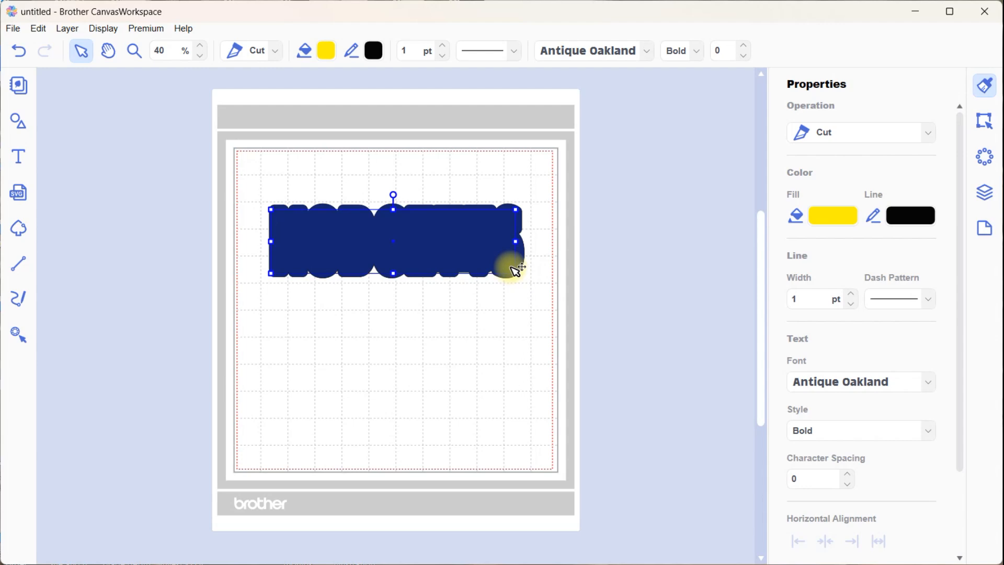
click(987, 193)
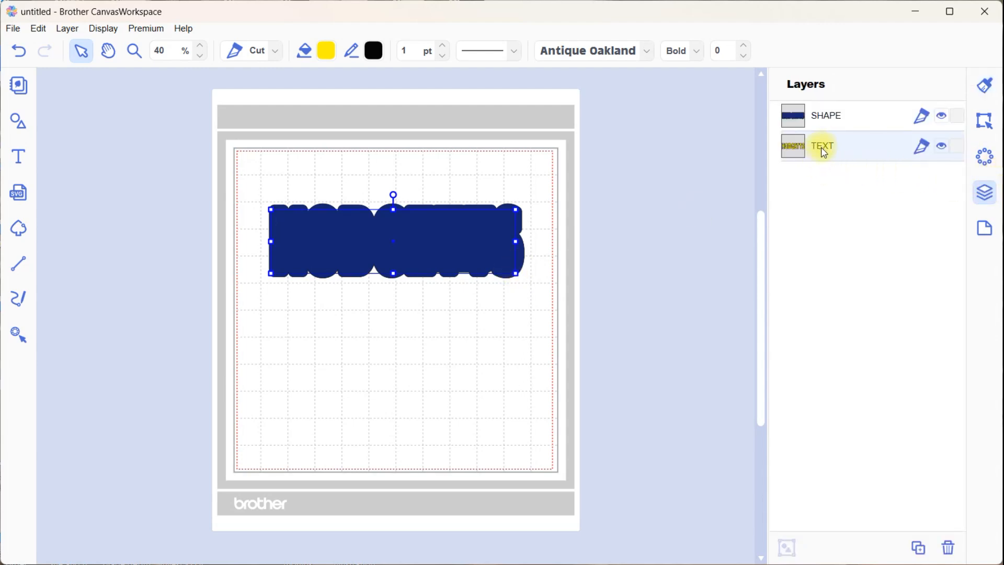
drag(824, 152, 813, 111)
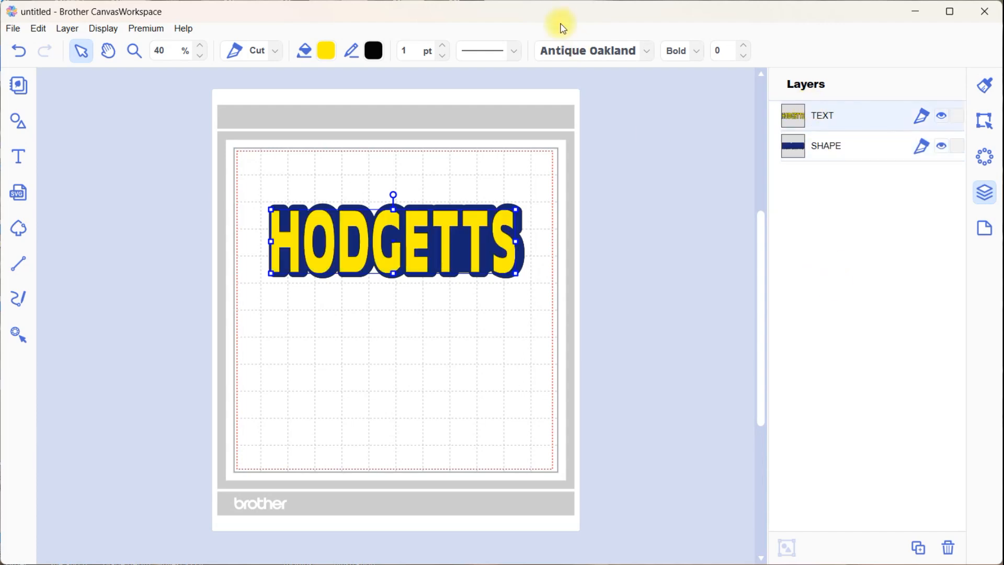
click(38, 30)
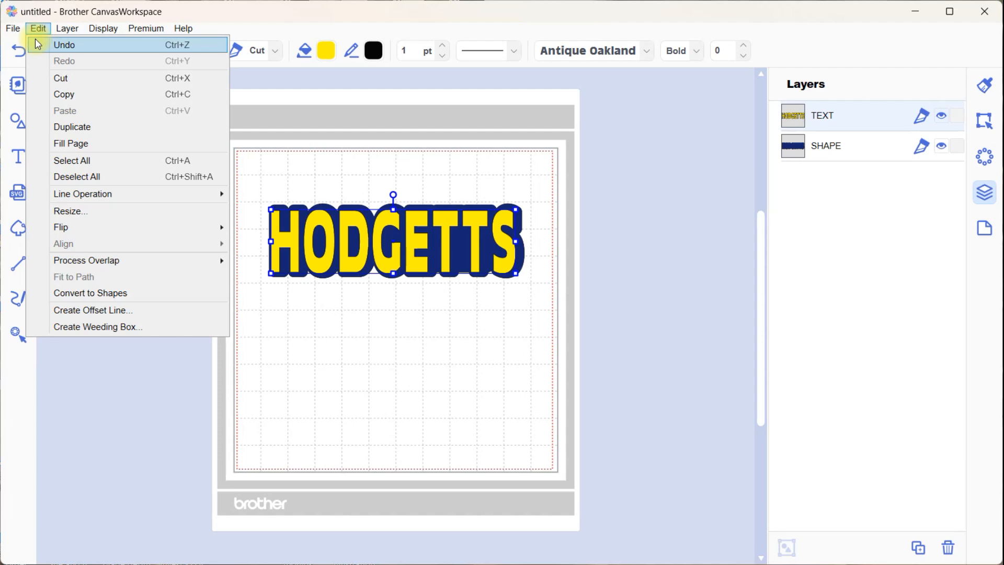
click(38, 44)
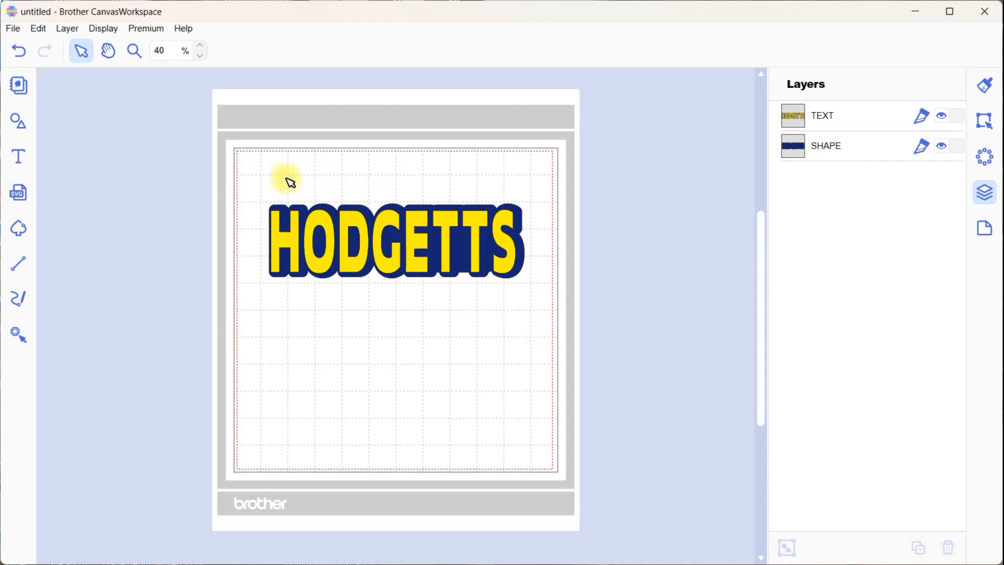
Select the text and outline together and align their centres both horizontally and vertically
drag(262, 182, 542, 319)
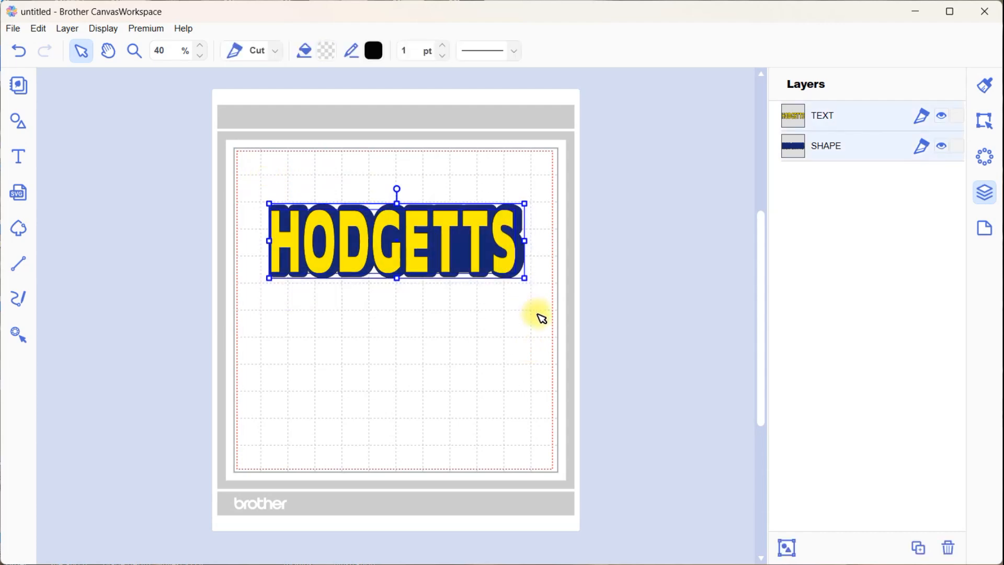
click(985, 123)
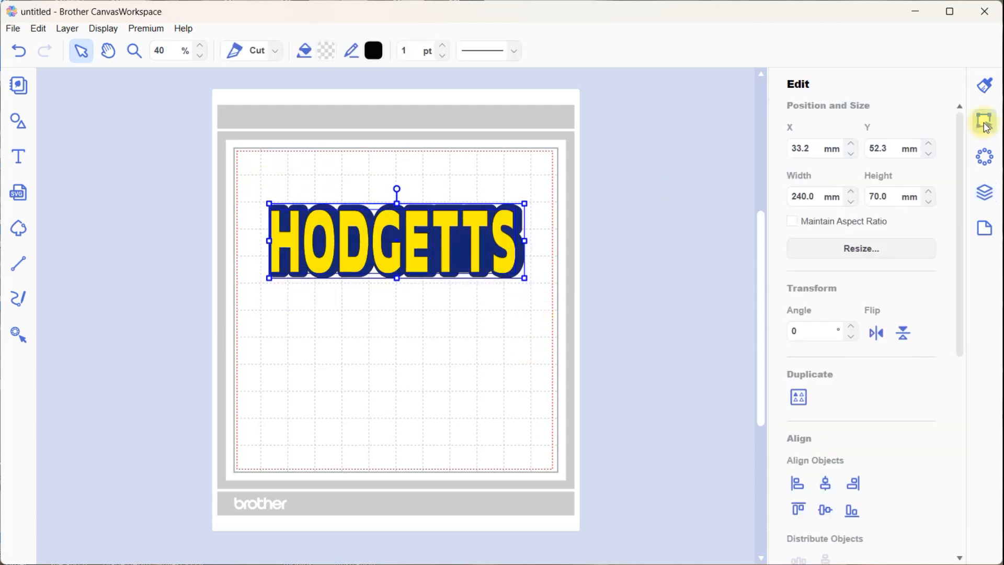
click(827, 486)
click(827, 510)
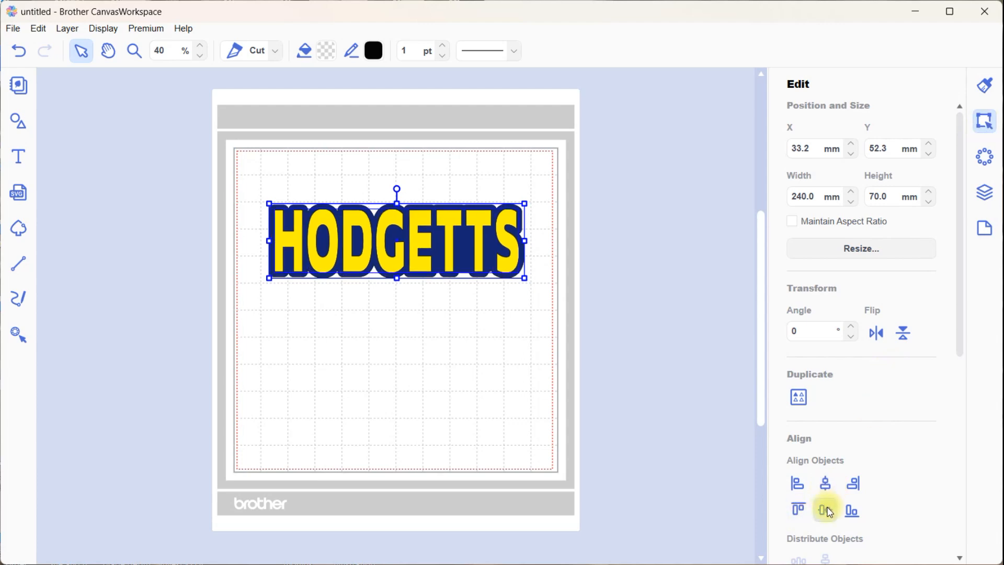
click(665, 407)
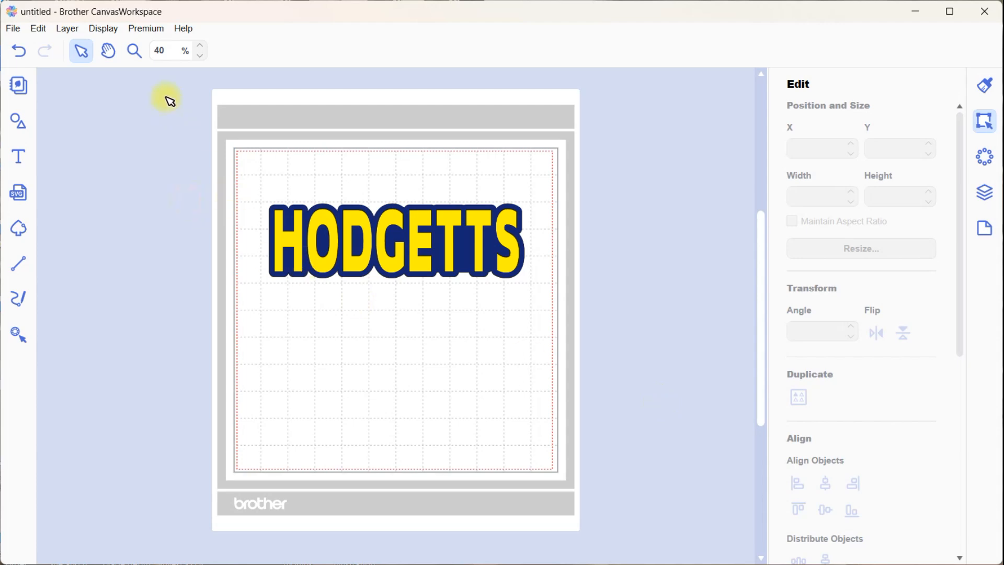
Edit the offset outline's path and delete the points at the peak of the sharp lower notch between D and G
click(134, 51)
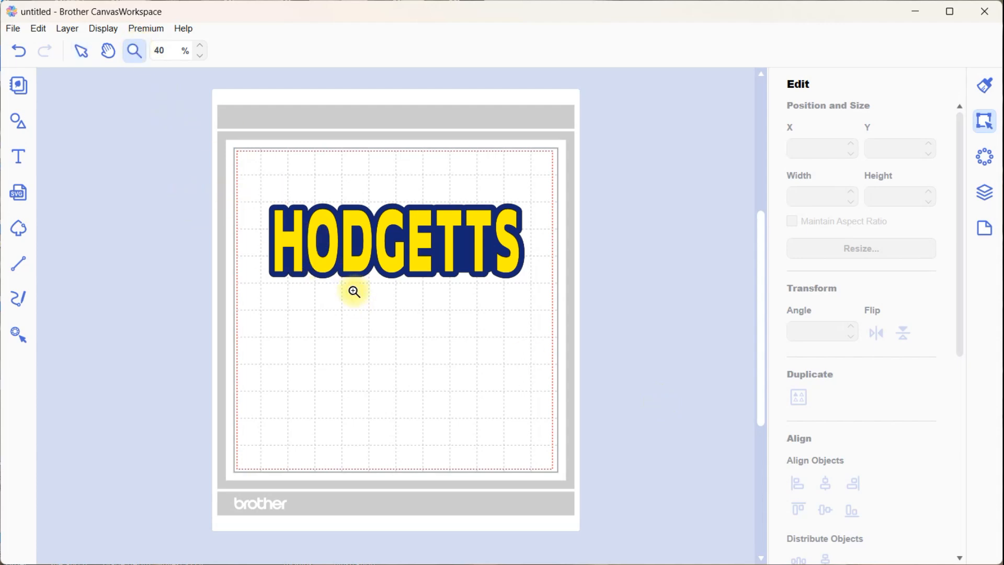
click(337, 277)
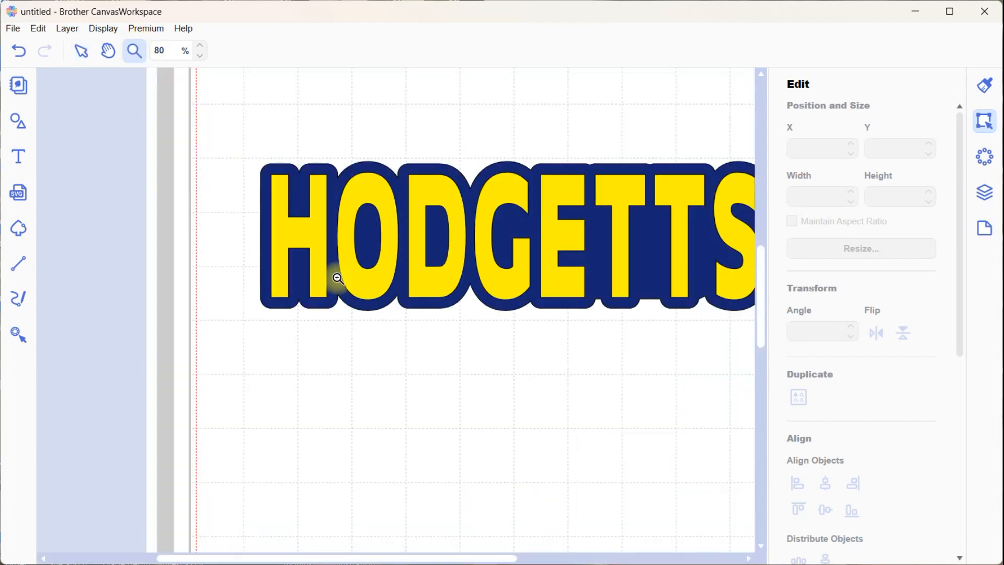
click(396, 307)
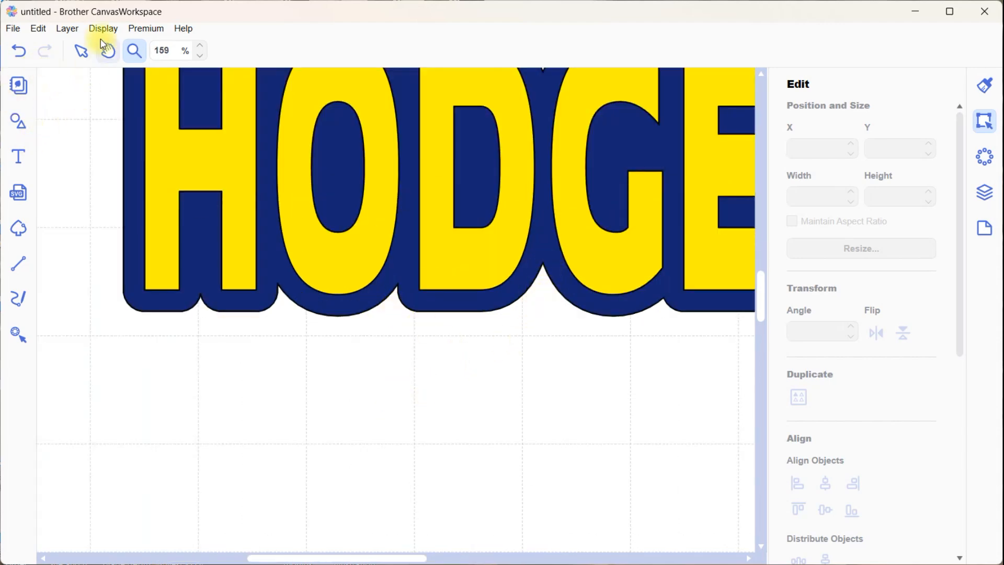
click(81, 51)
click(543, 277)
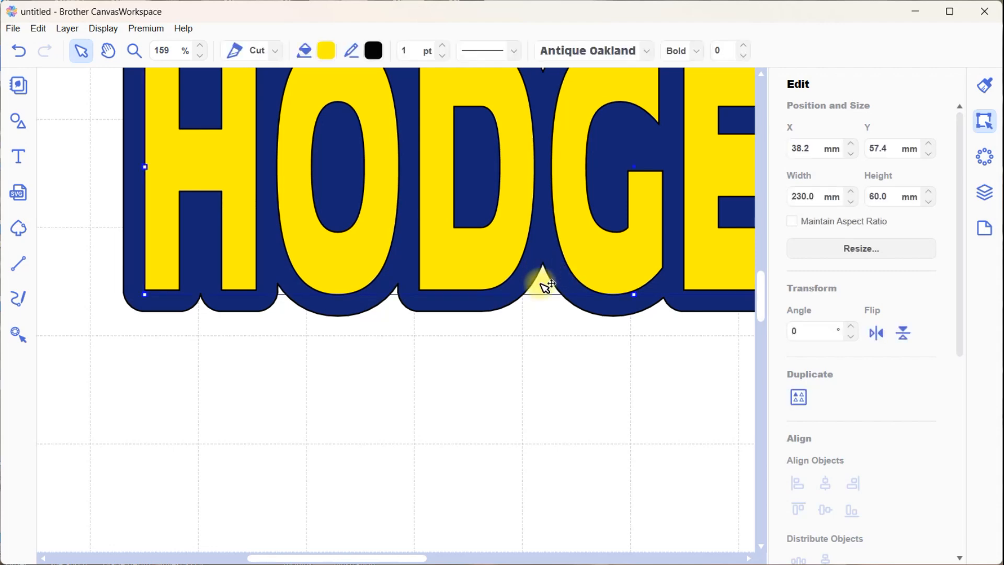
click(515, 296)
double_click(515, 302)
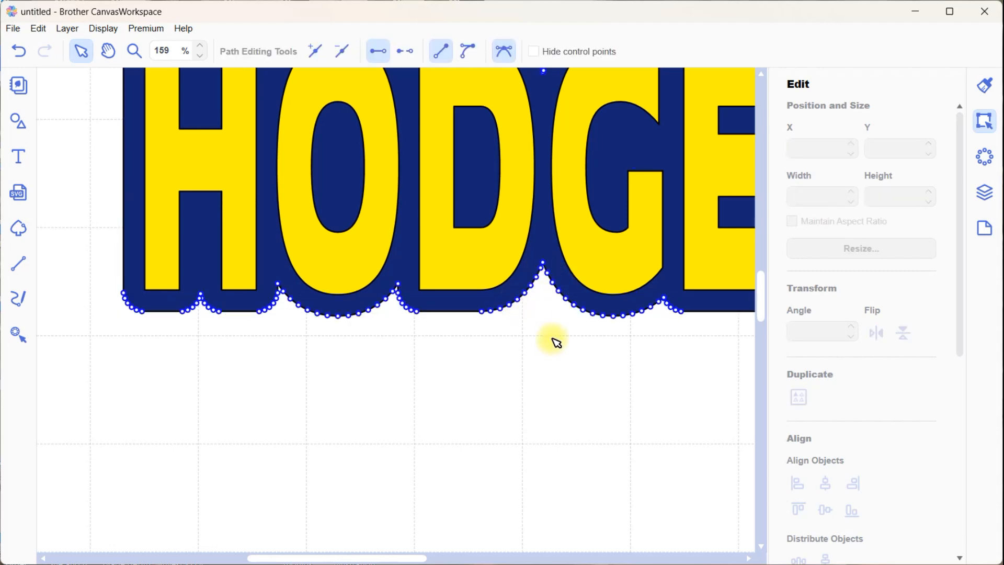
click(539, 264)
drag(536, 260, 558, 281)
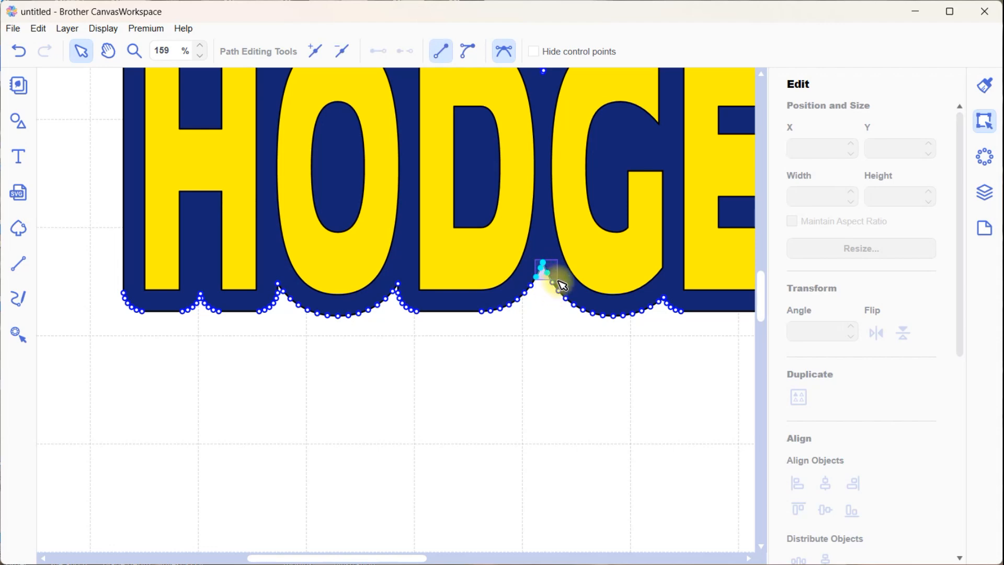
key(Delete)
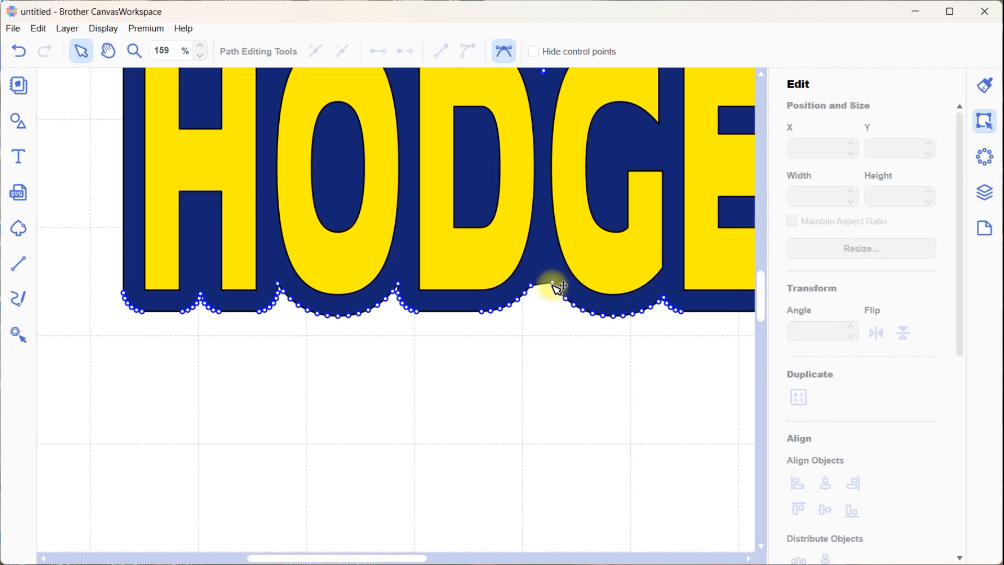
Flatten the lower notch between D and G further by deleting single outline points on either side of it
click(553, 283)
key(Delete)
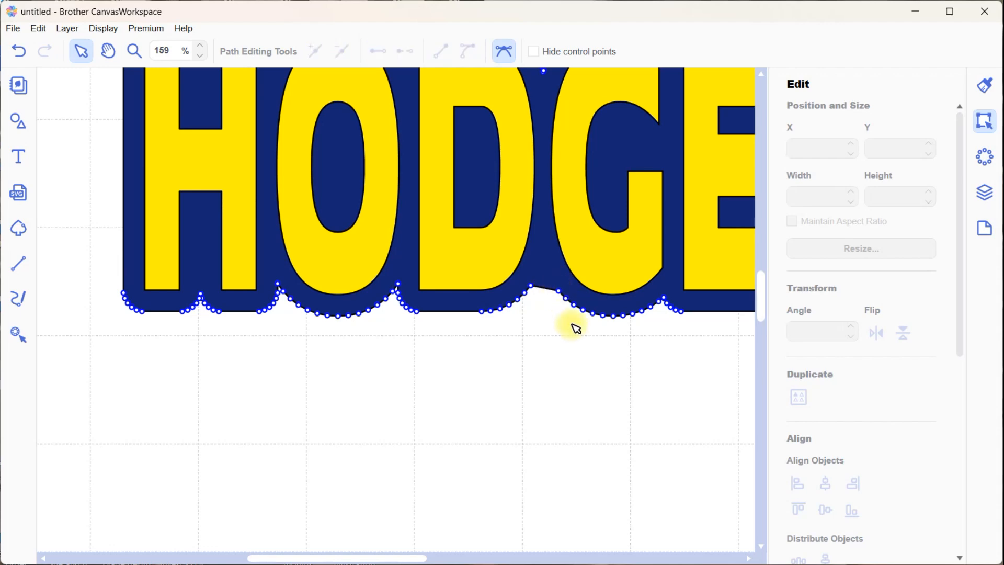
click(536, 286)
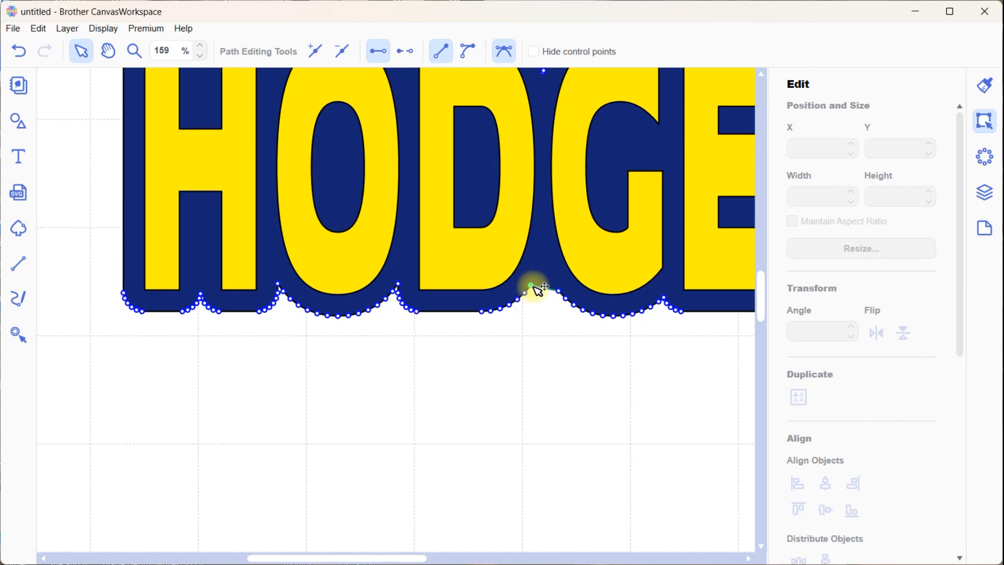
key(Delete)
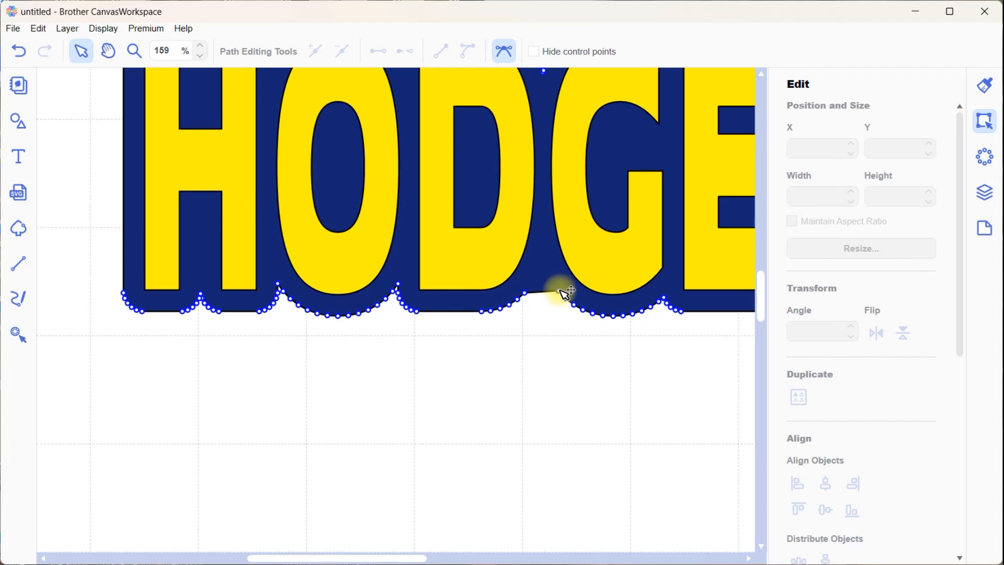
click(560, 290)
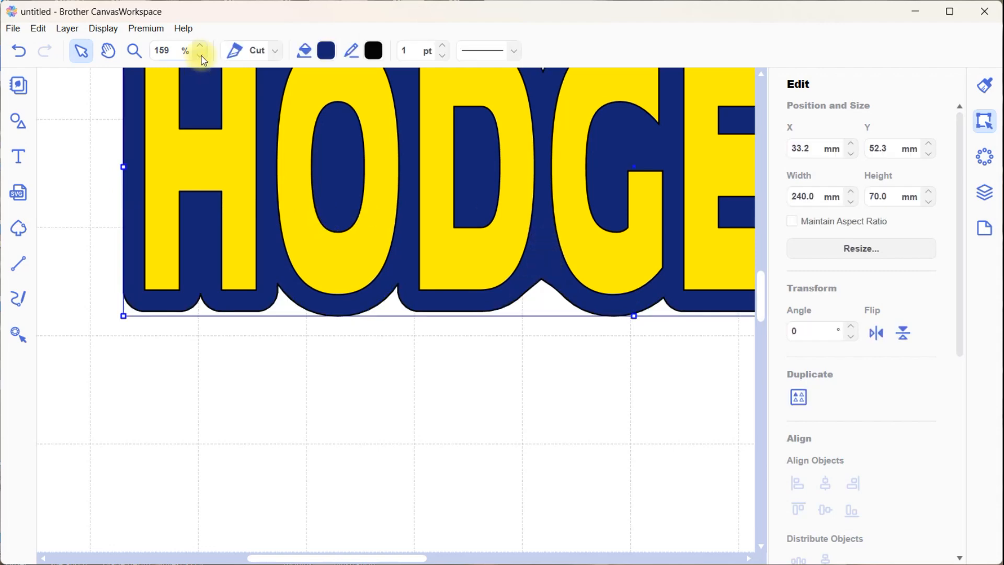
Add a basic square shape, resize it to about 9.3 by 5.3 mm and place it over the lower notch between D and G
click(201, 56)
click(201, 56)
click(201, 56)
click(202, 57)
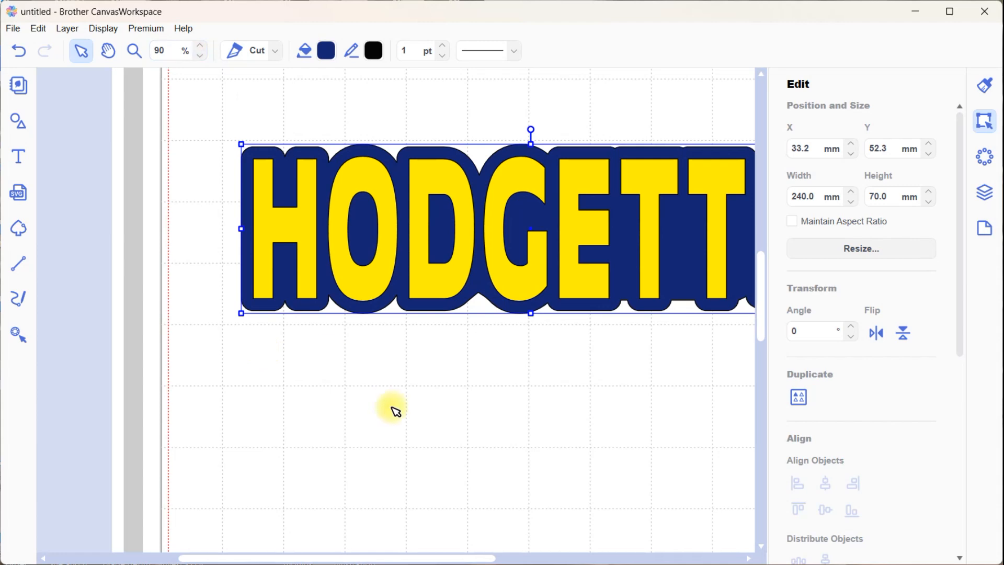
drag(470, 552, 541, 553)
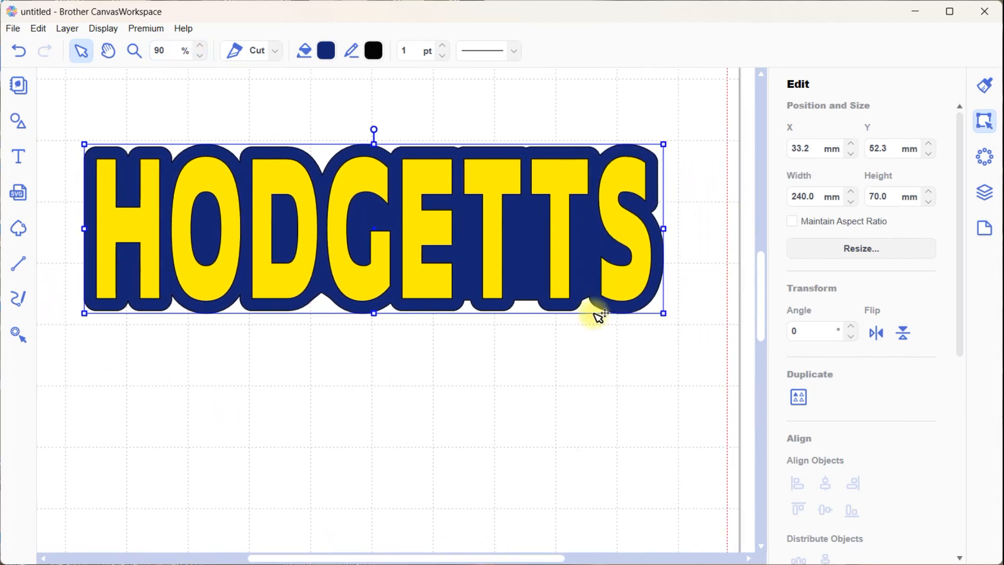
click(521, 301)
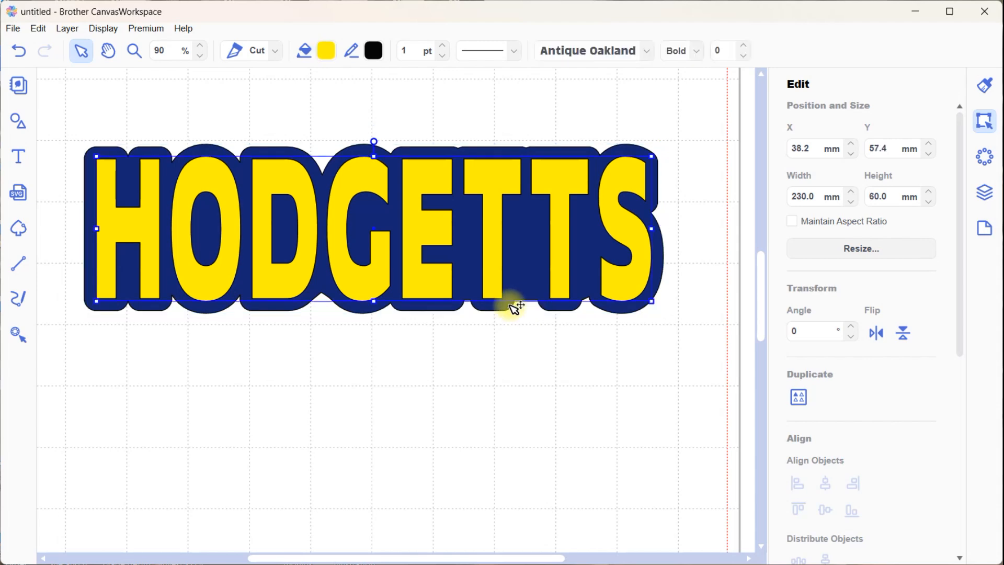
click(509, 305)
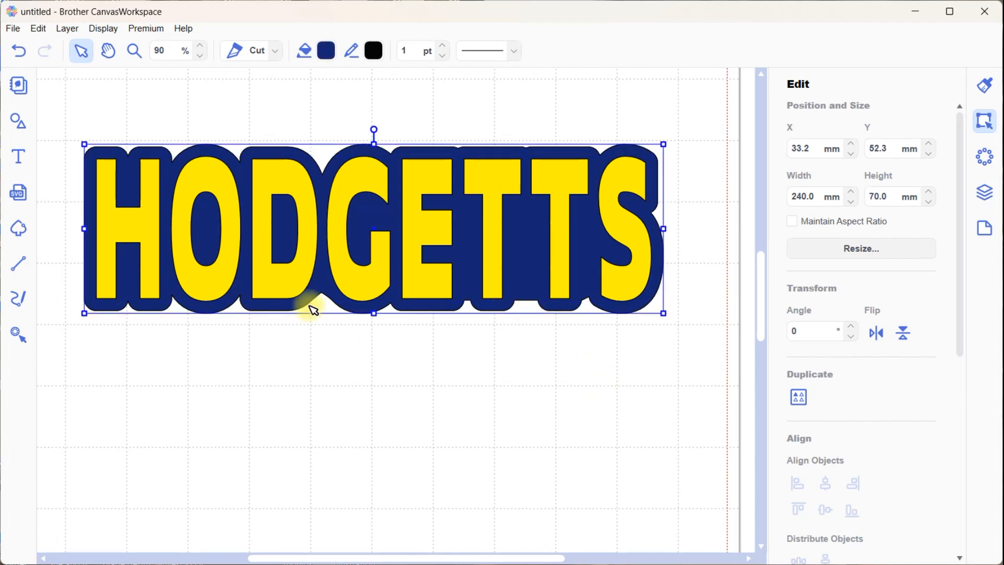
click(17, 120)
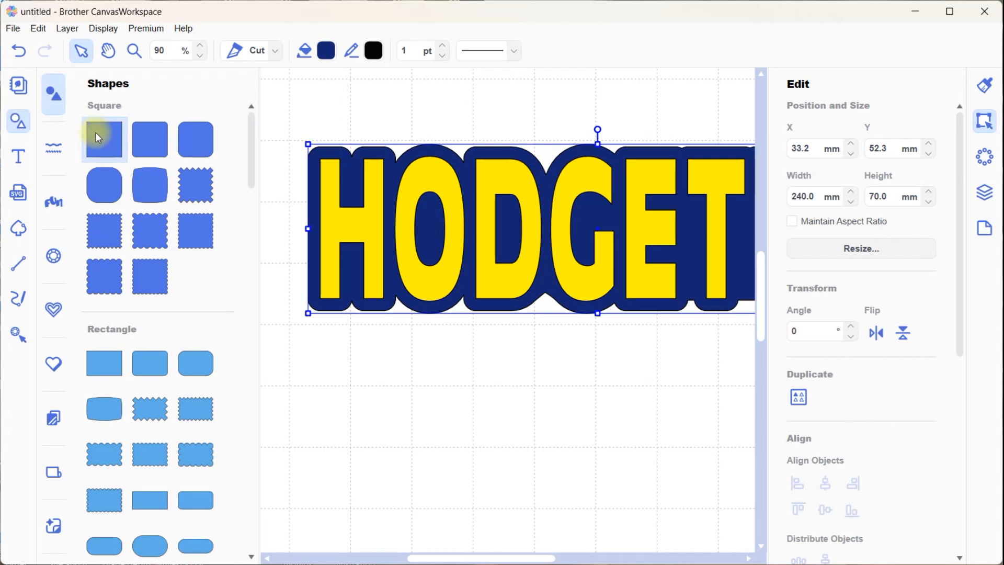
drag(98, 134, 548, 445)
drag(718, 444, 482, 322)
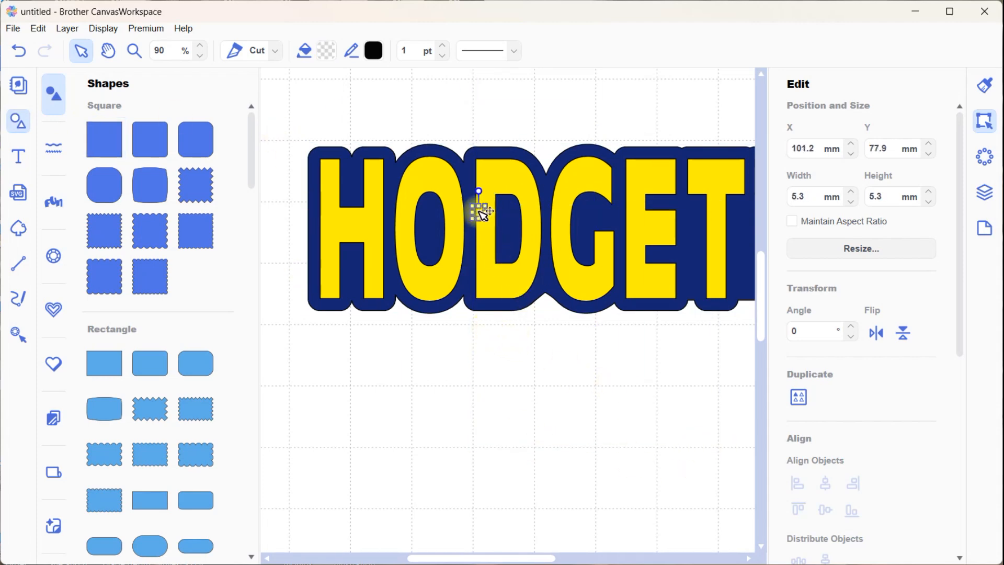
mouse_move(485, 213)
mouse_down()
mouse_move(498, 213)
mouse_move(488, 213)
mouse_up()
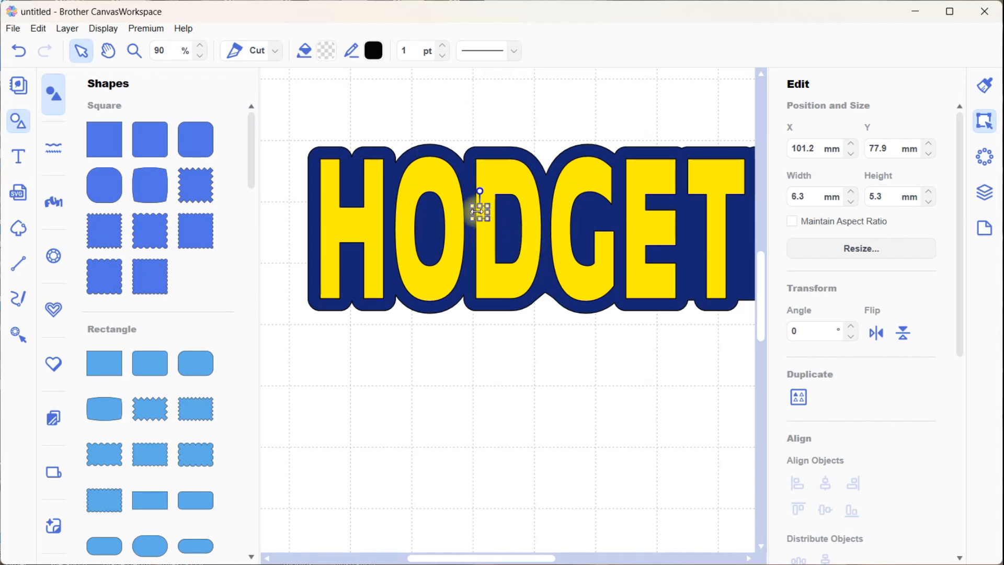
drag(481, 208, 559, 291)
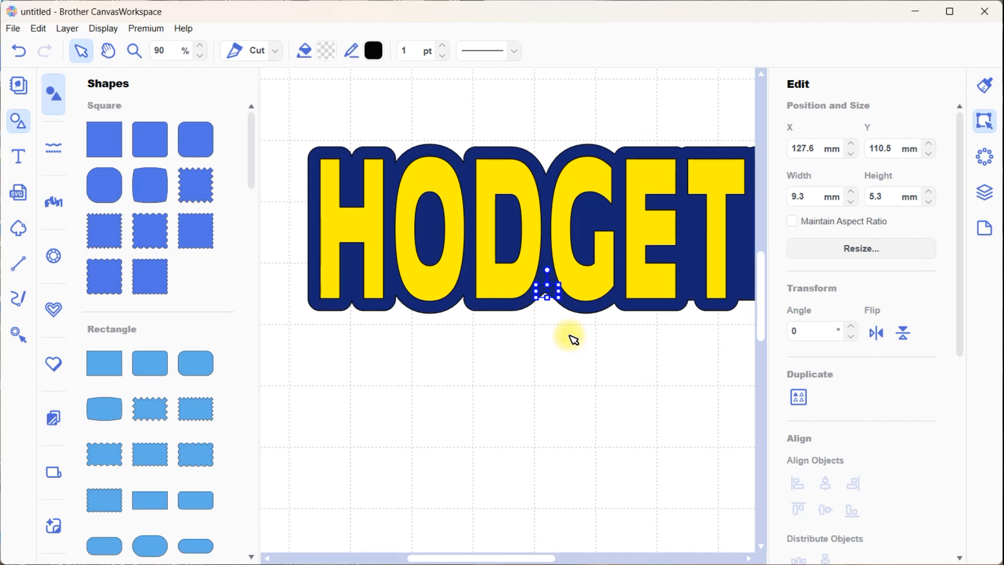
Move the blue outline down from the text and fit the small rectangle over its lower D-G notch at about 11.5 by 6.5 mm
drag(710, 309, 698, 392)
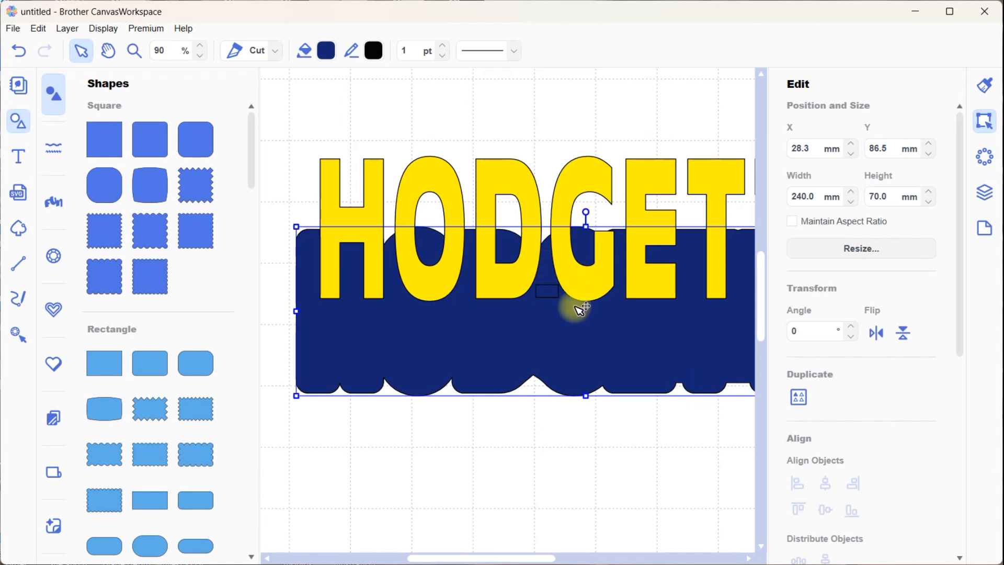
click(549, 294)
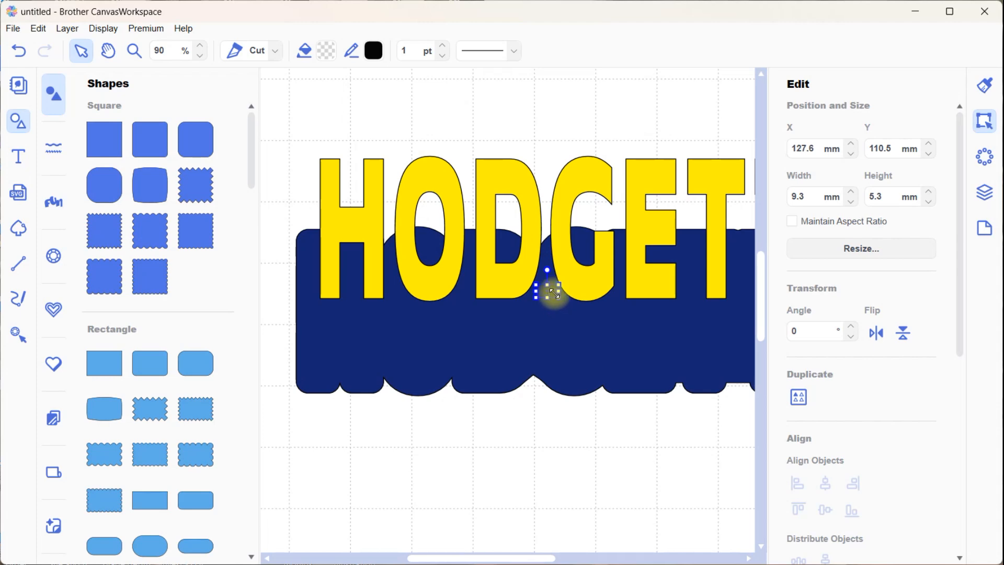
drag(558, 296, 542, 383)
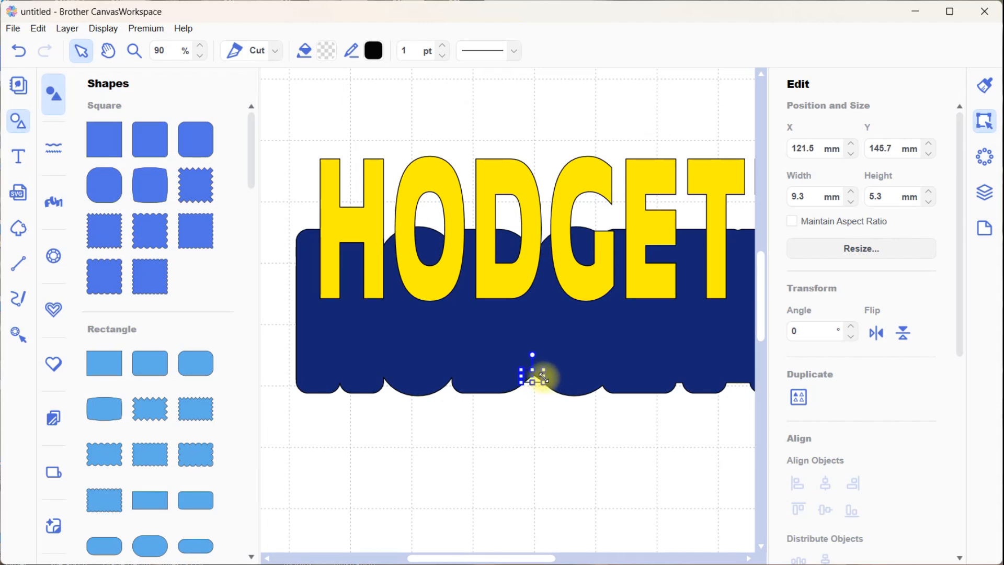
drag(544, 376, 537, 373)
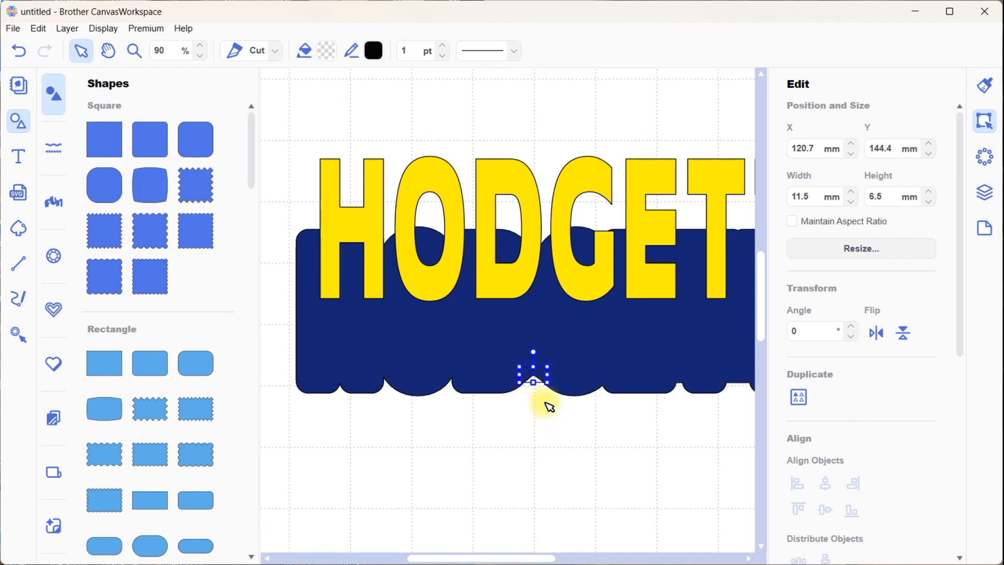
Stretch the rectangle along the outline's lower edge from beneath the first letter to beneath the S, about 206.2 mm wide, covering the notches
drag(544, 377, 759, 363)
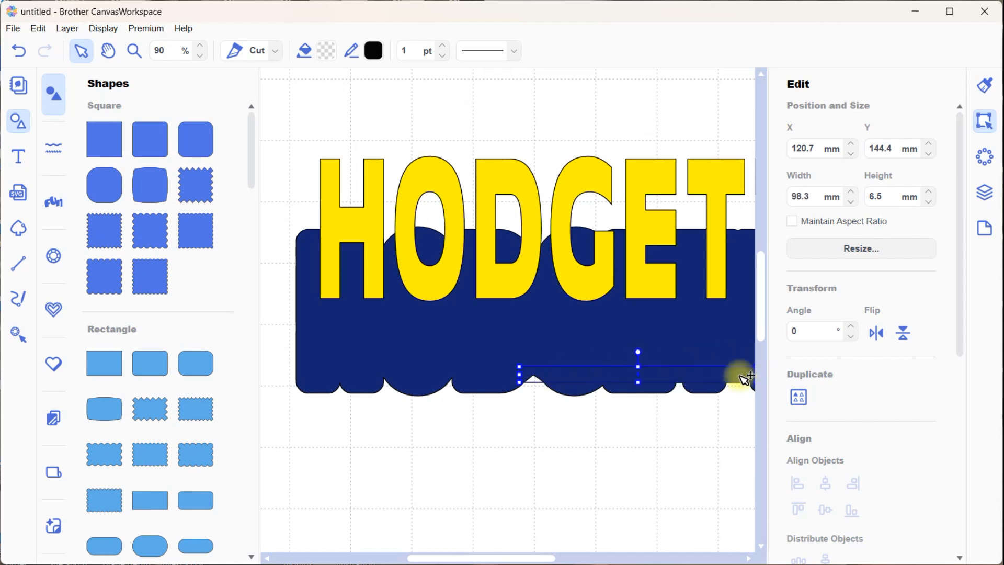
drag(515, 559, 566, 559)
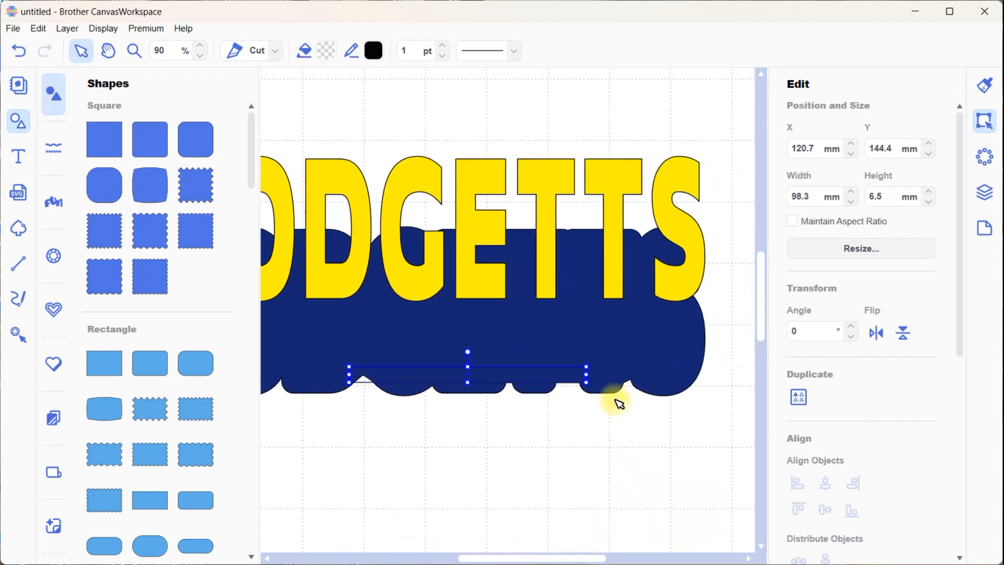
drag(587, 373, 646, 367)
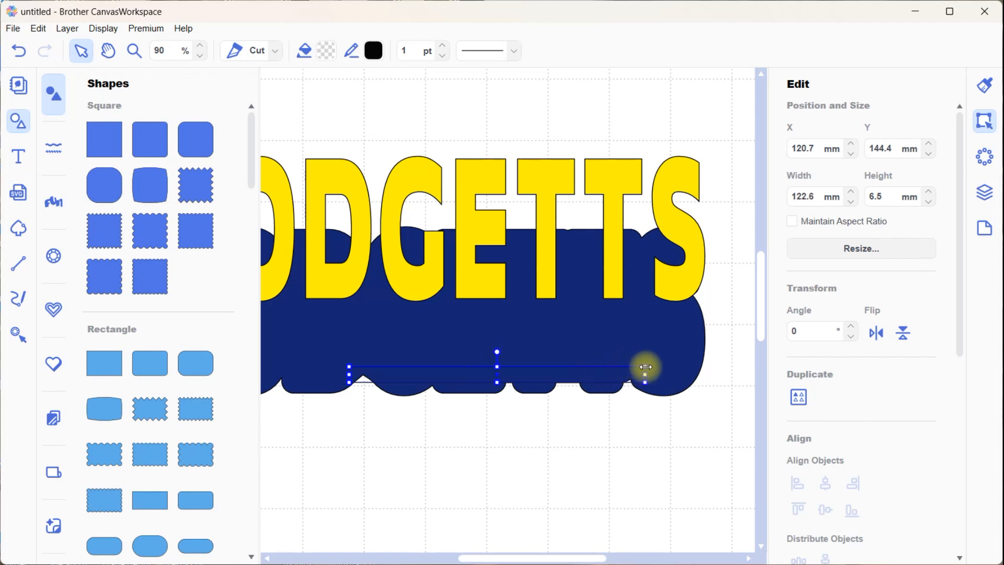
drag(543, 557, 504, 558)
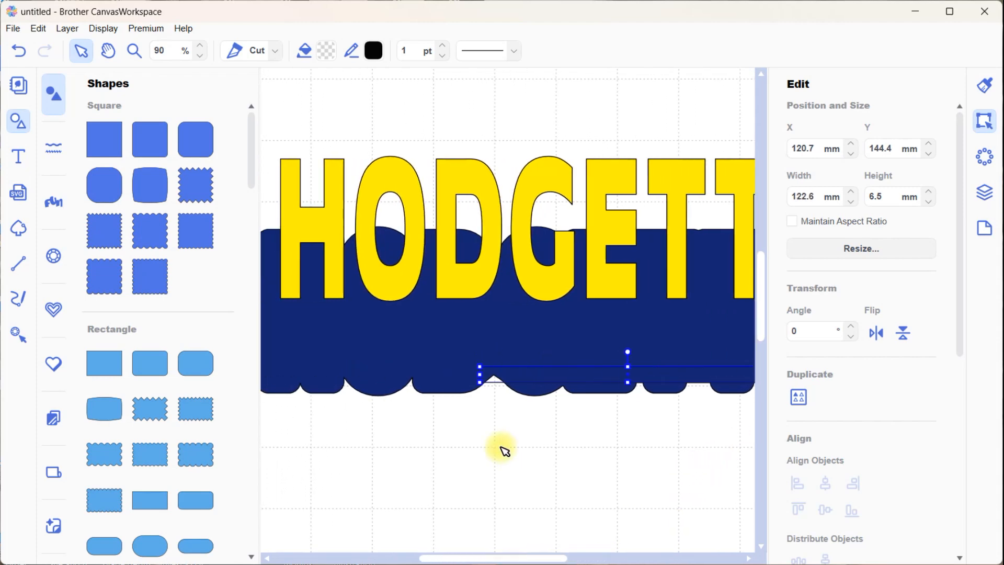
drag(479, 375, 277, 374)
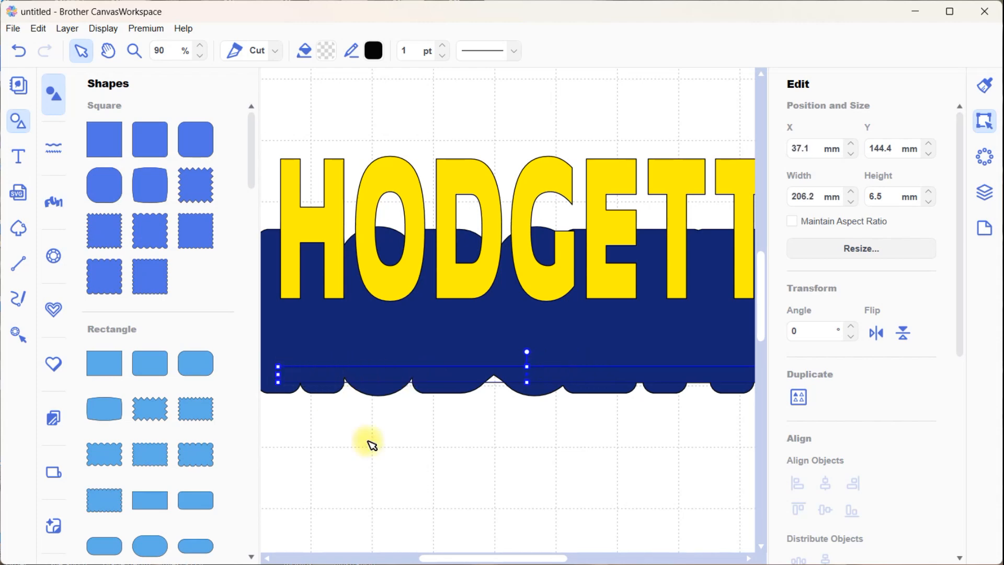
drag(492, 559, 520, 559)
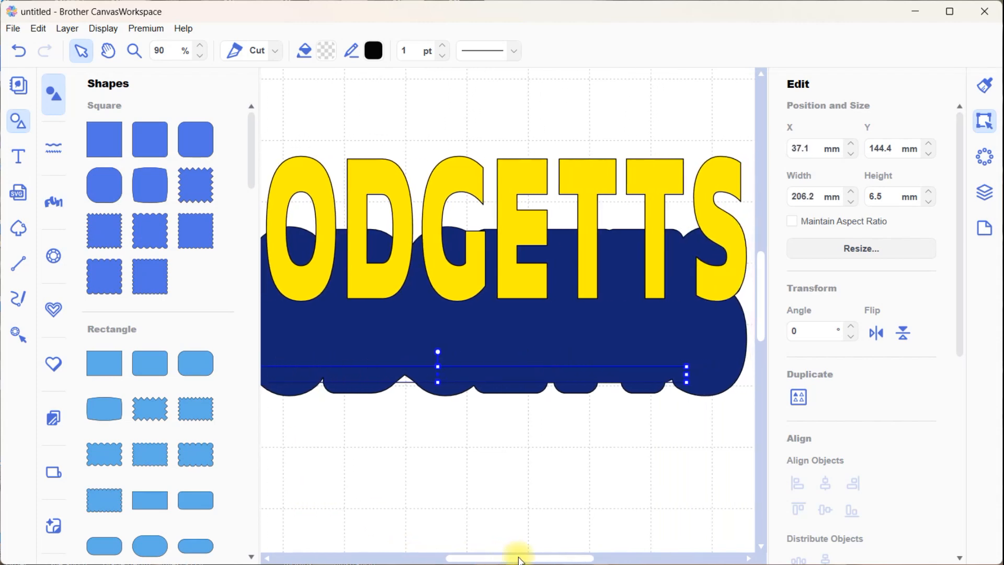
click(135, 51)
click(584, 383)
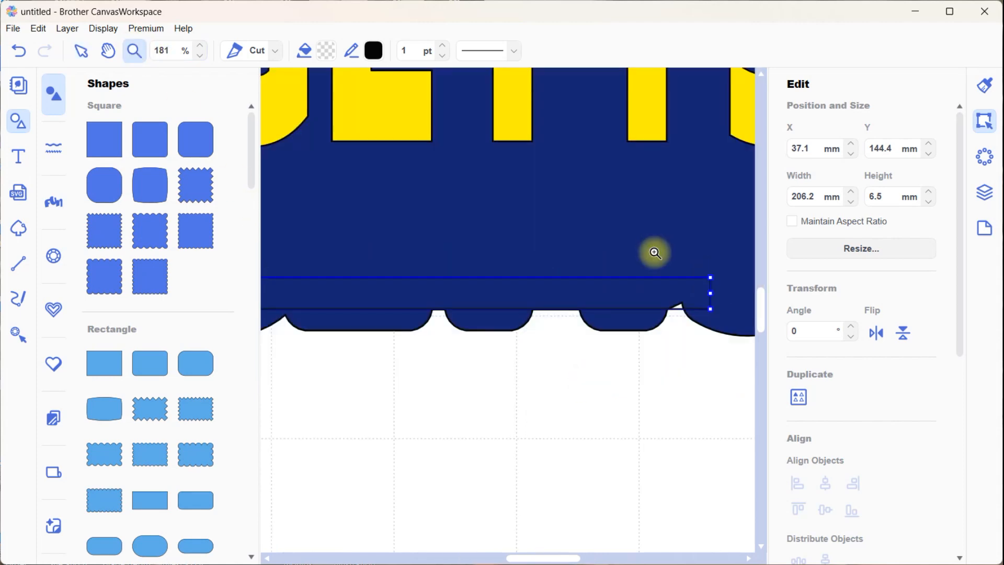
click(588, 347)
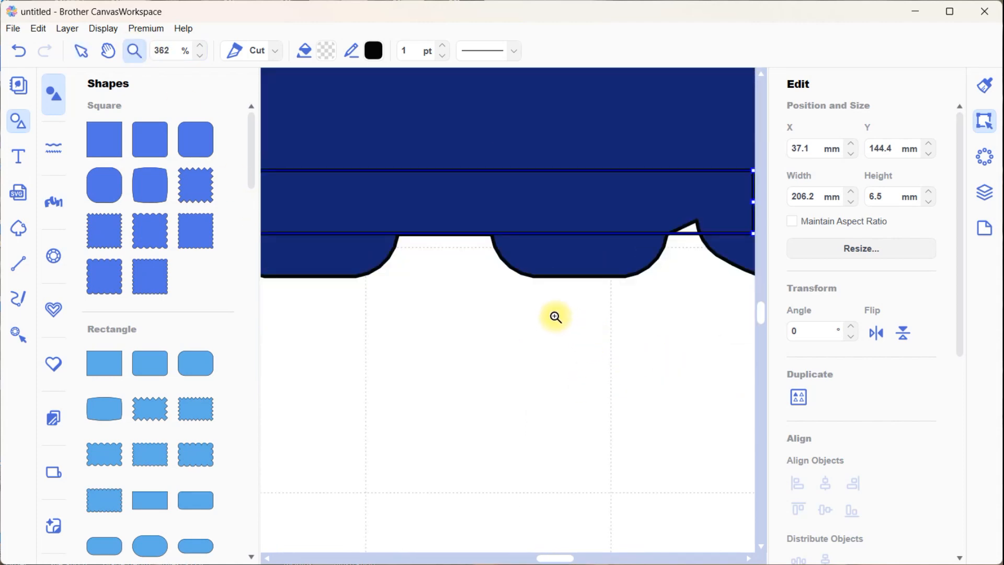
drag(567, 561, 455, 558)
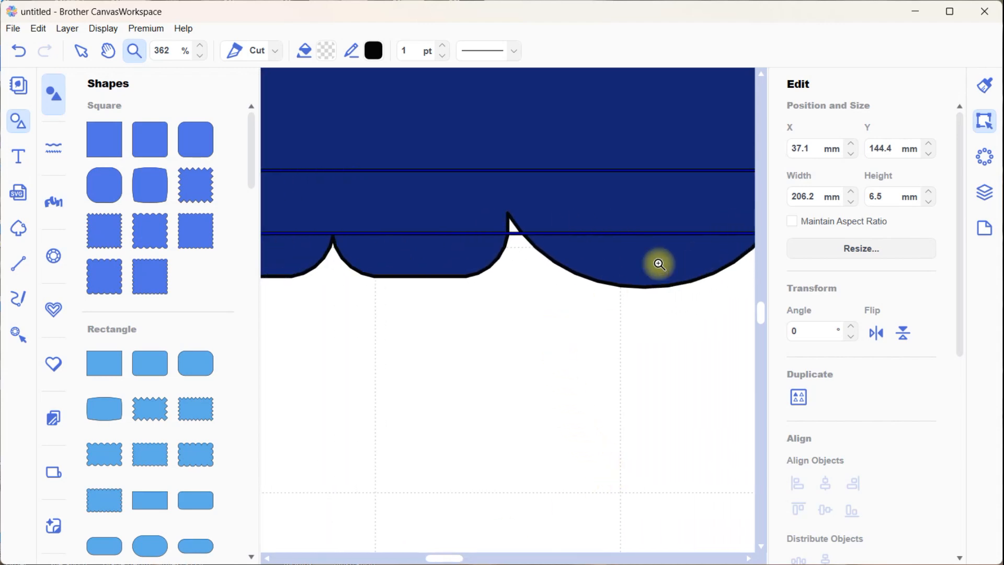
click(78, 51)
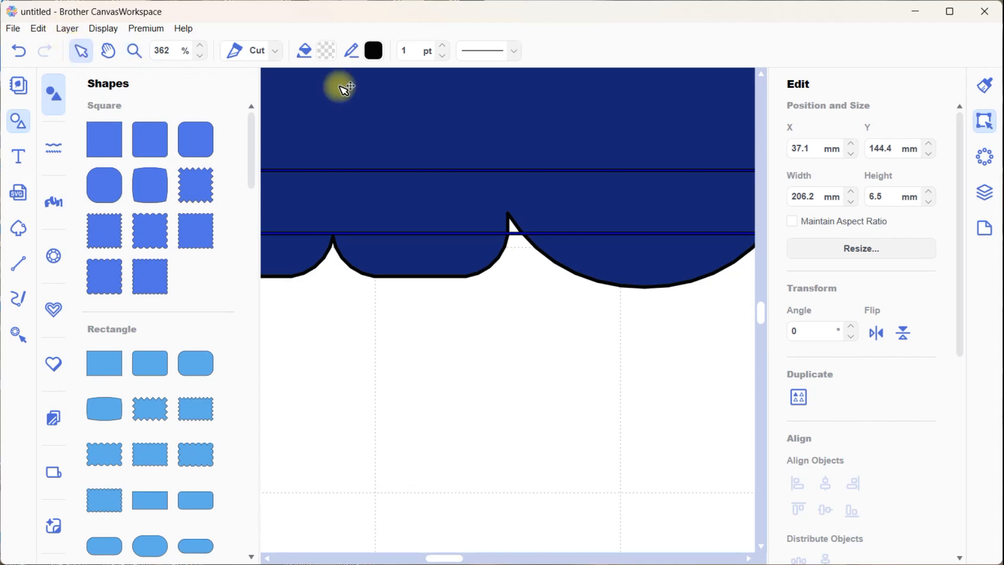
Select the long rectangle and the blue outline together, without the text, and unify them into one shape
double_click(578, 233)
click(610, 278)
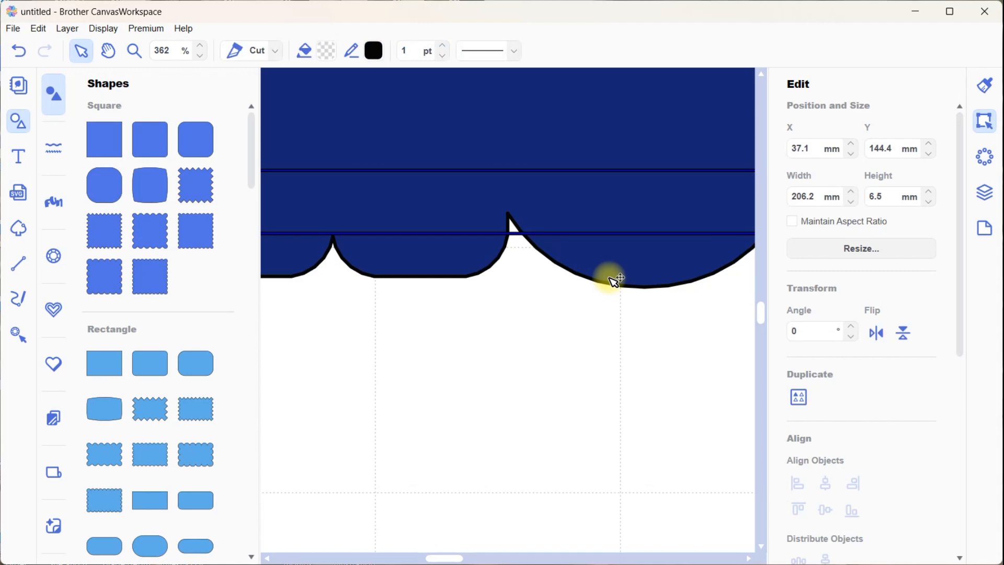
click(984, 192)
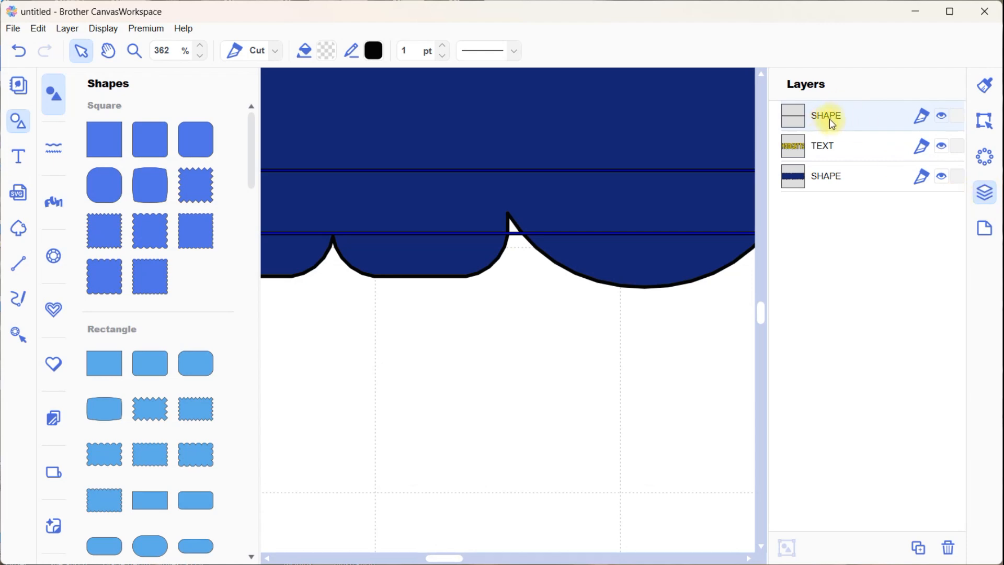
click(836, 182)
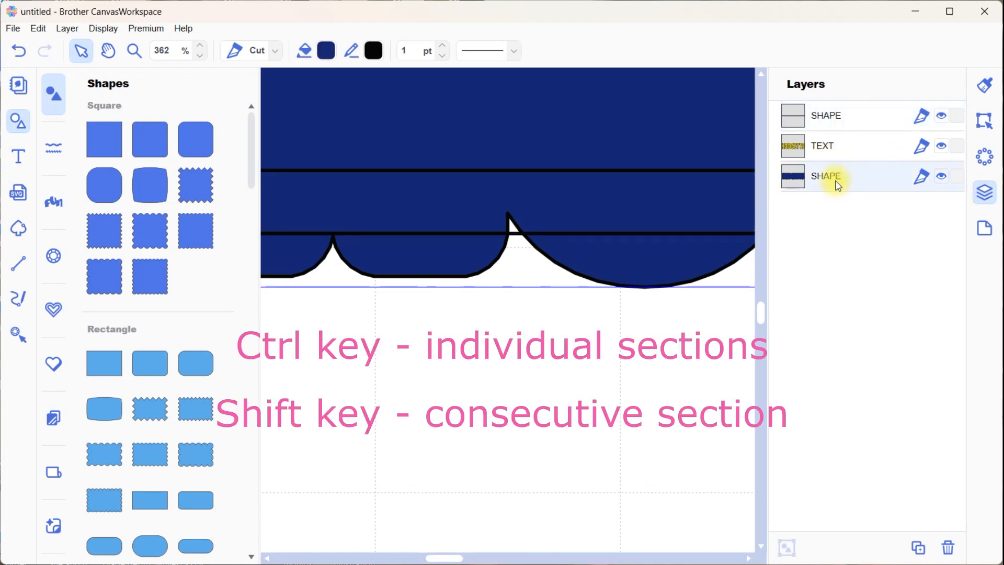
ctrl+click(860, 122)
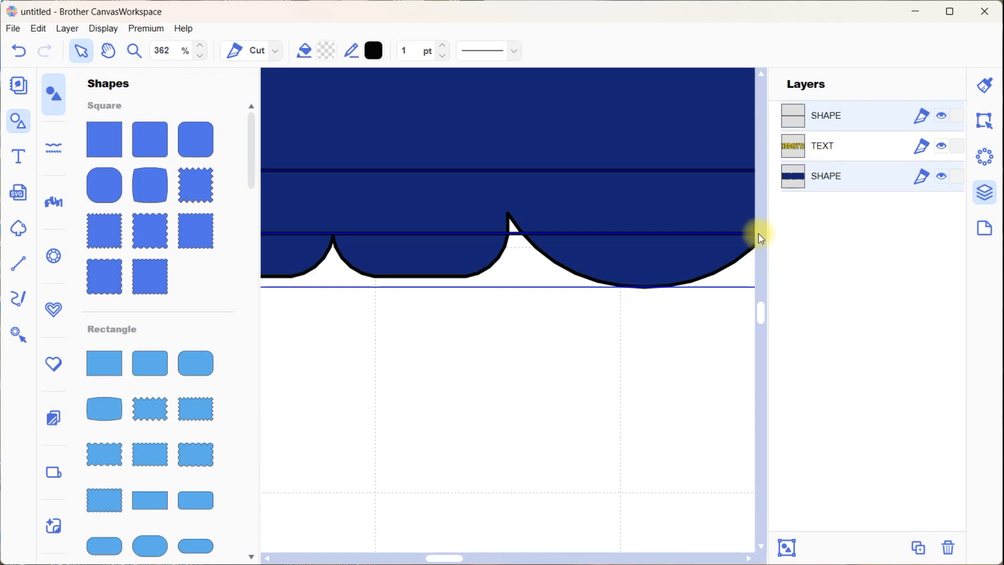
click(985, 121)
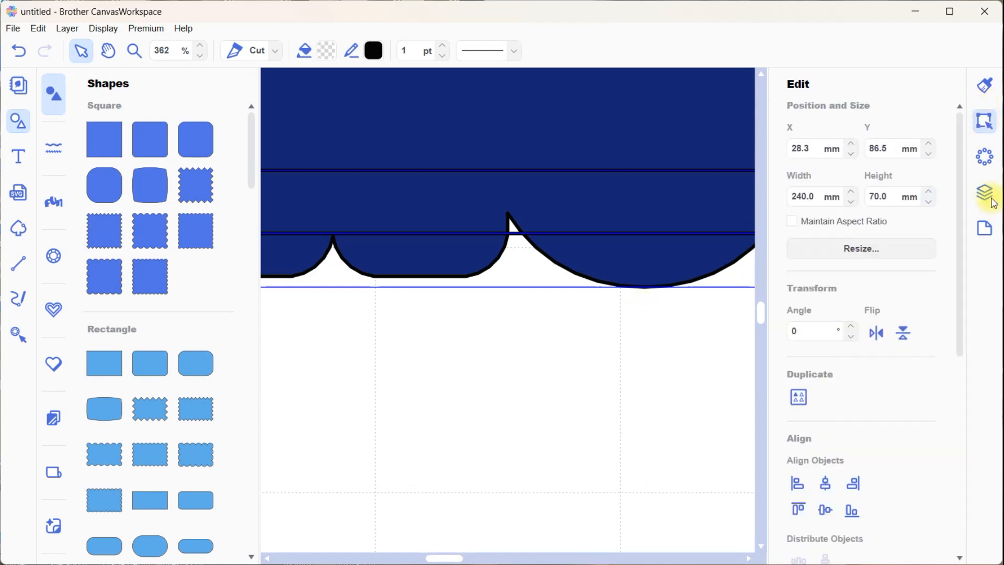
drag(962, 306, 952, 425)
click(798, 464)
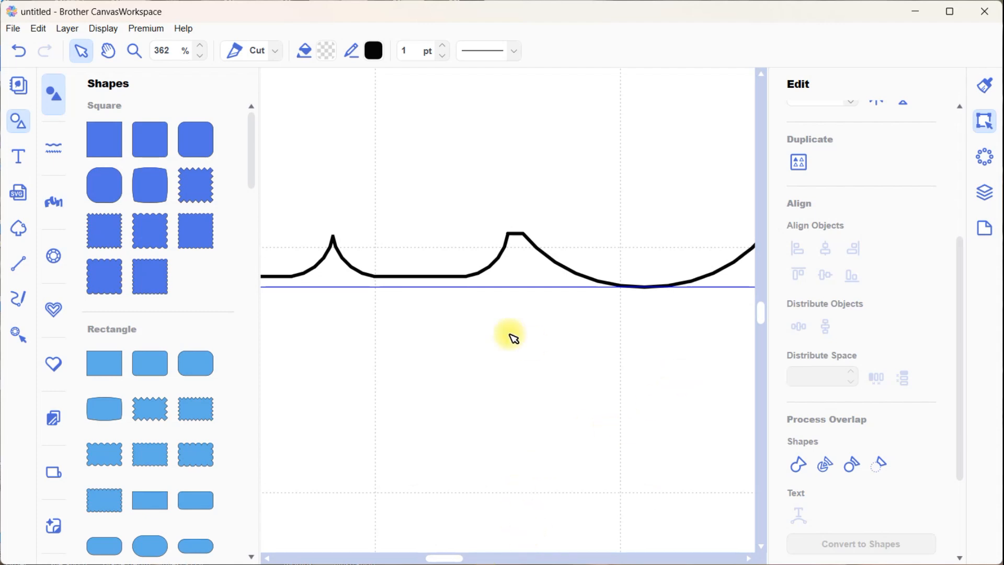
Fill the unified outline with dark blue #112270 and move its layer below the text layer
click(200, 55)
click(200, 55)
click(200, 55)
click(200, 55)
click(201, 60)
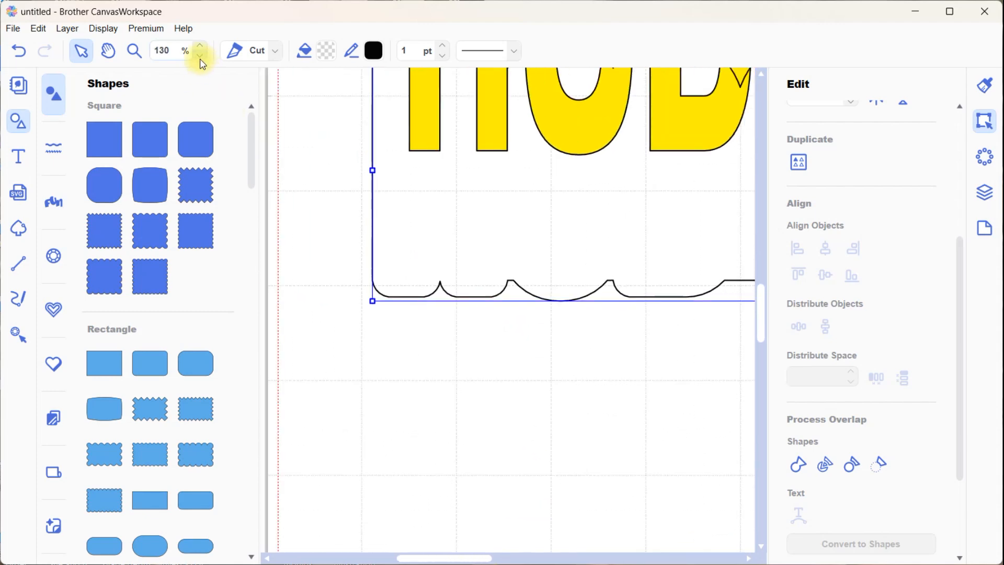
click(201, 59)
click(202, 60)
click(202, 59)
click(201, 60)
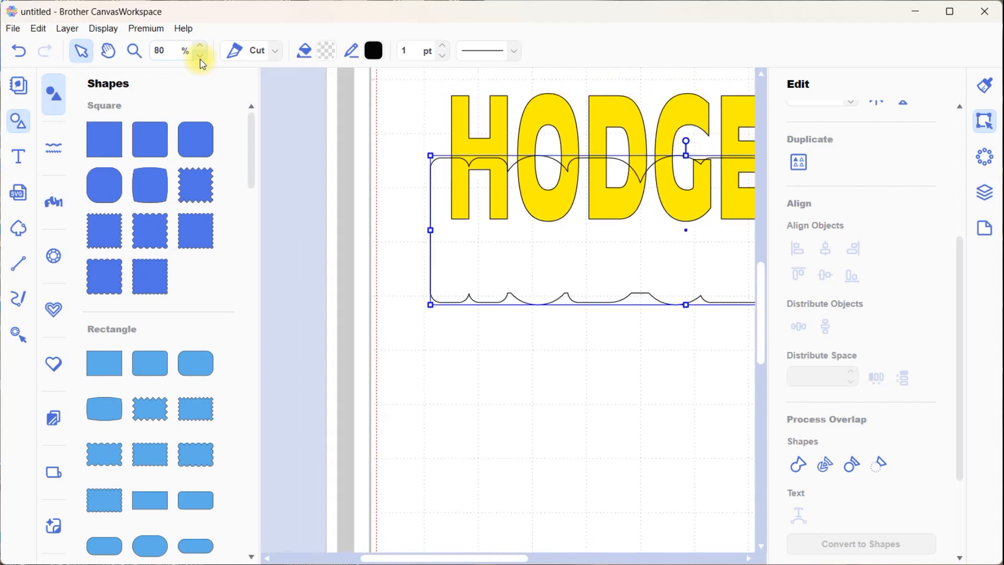
click(983, 83)
click(845, 214)
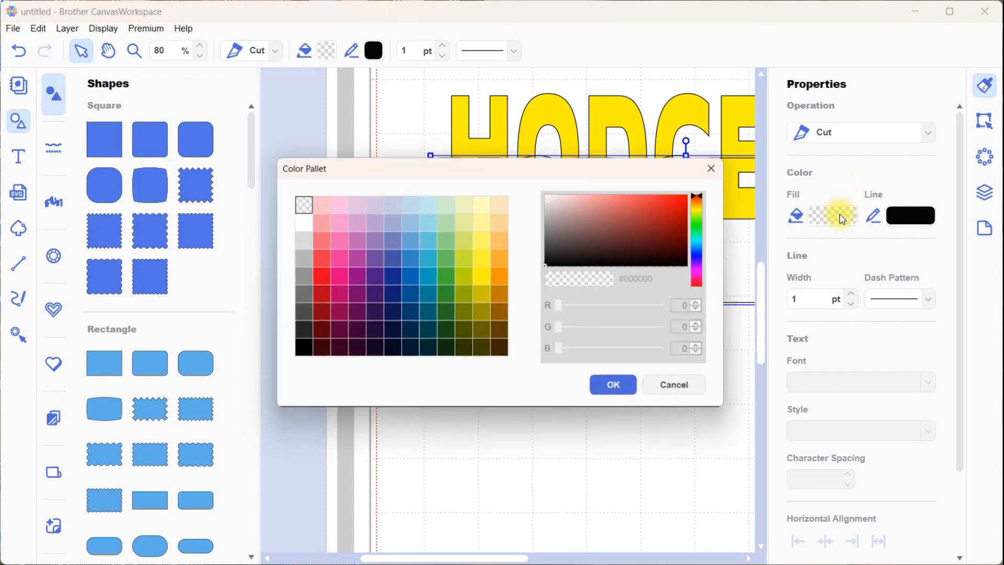
click(381, 294)
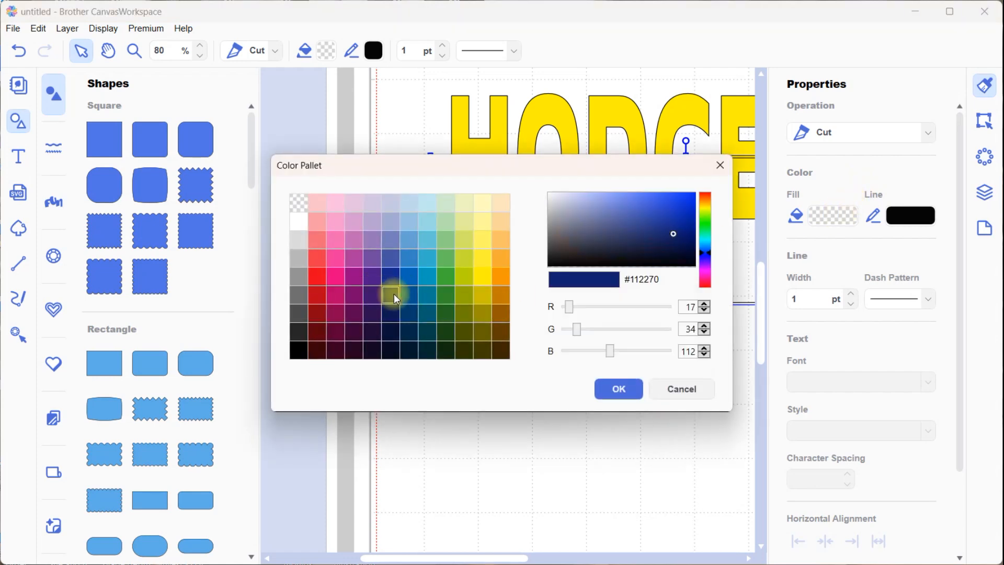
click(620, 388)
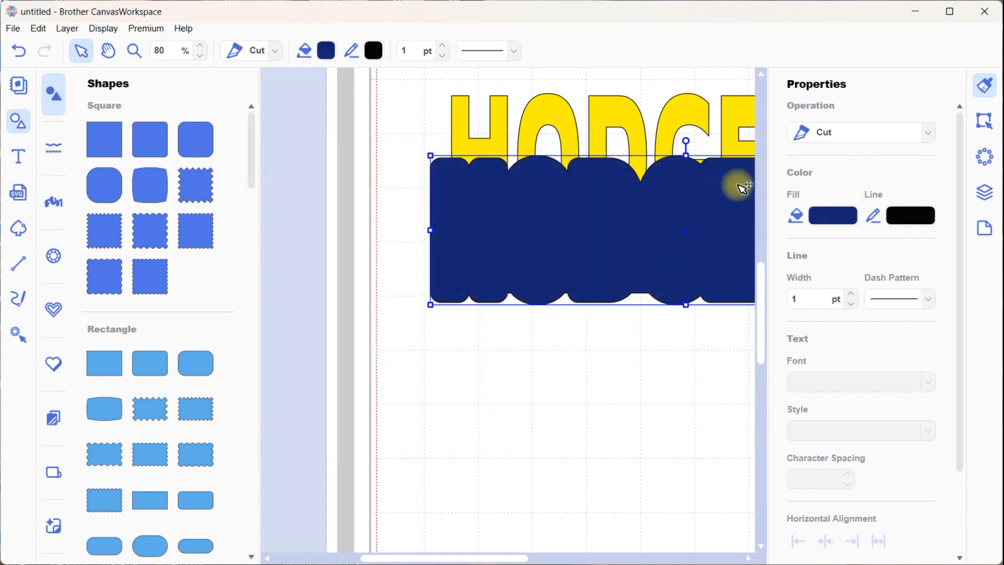
click(986, 195)
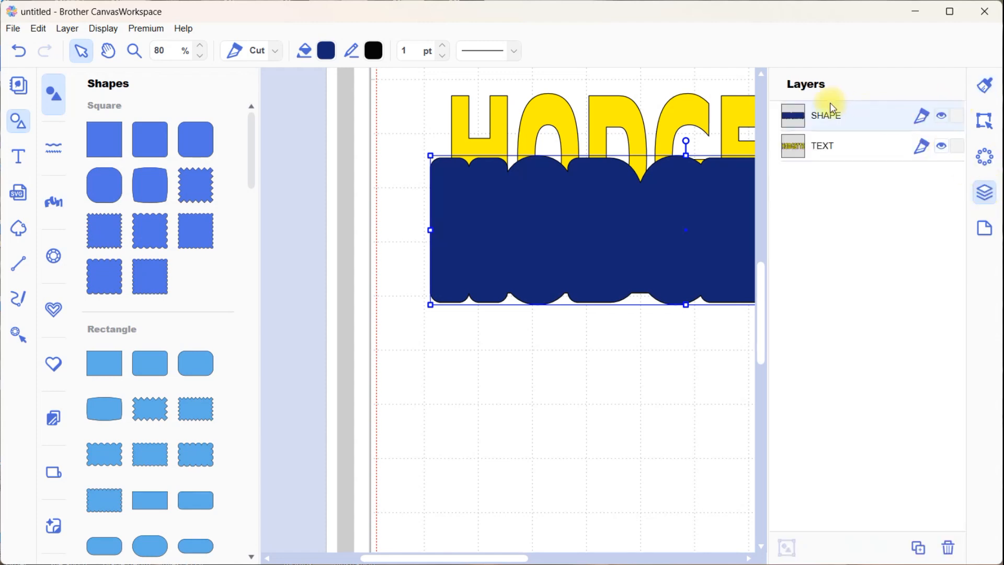
drag(824, 112, 821, 178)
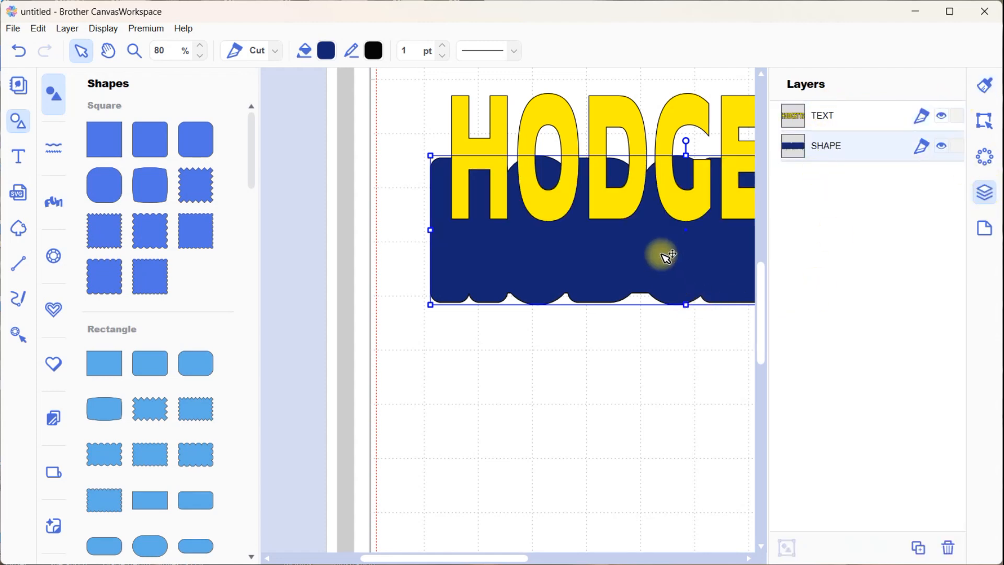
Move the dark blue outline up behind the yellow text and align both objects on their horizontal and vertical centres
drag(663, 269, 677, 209)
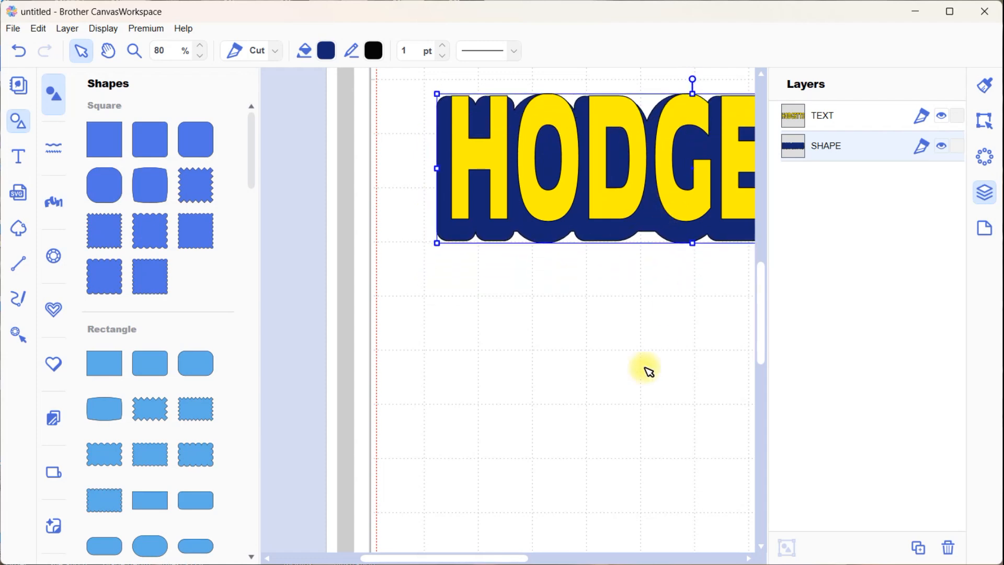
drag(762, 316, 768, 296)
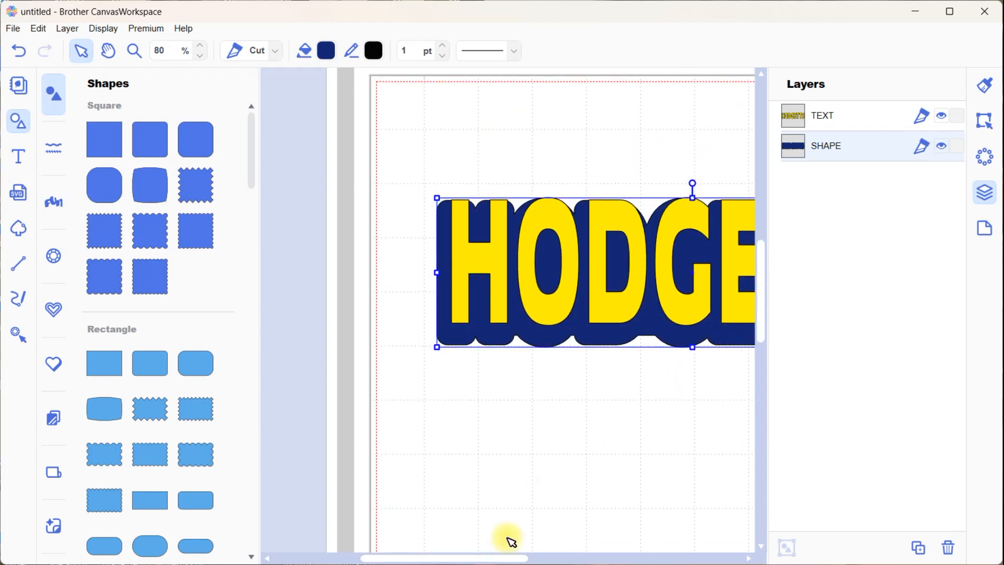
drag(473, 560, 541, 558)
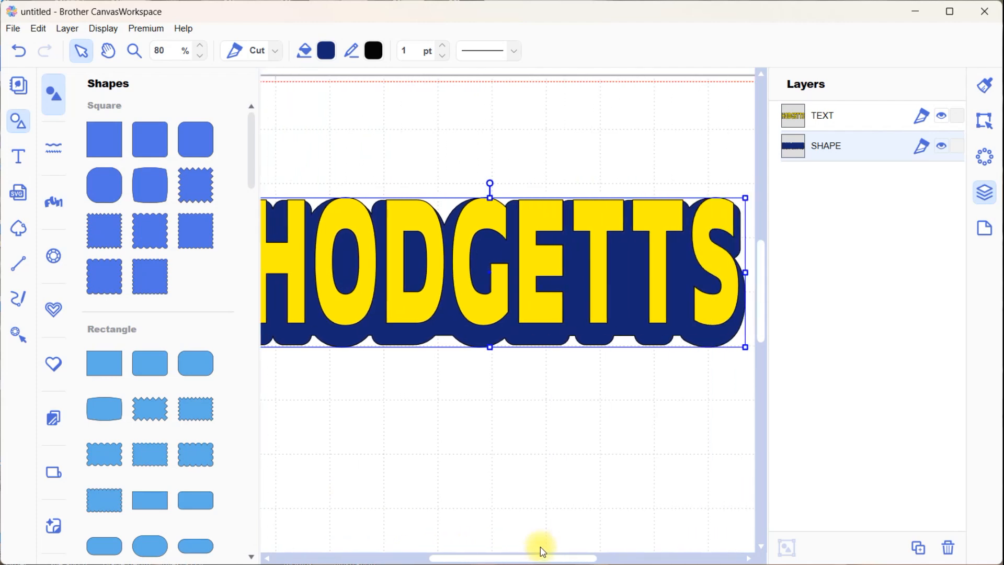
click(15, 124)
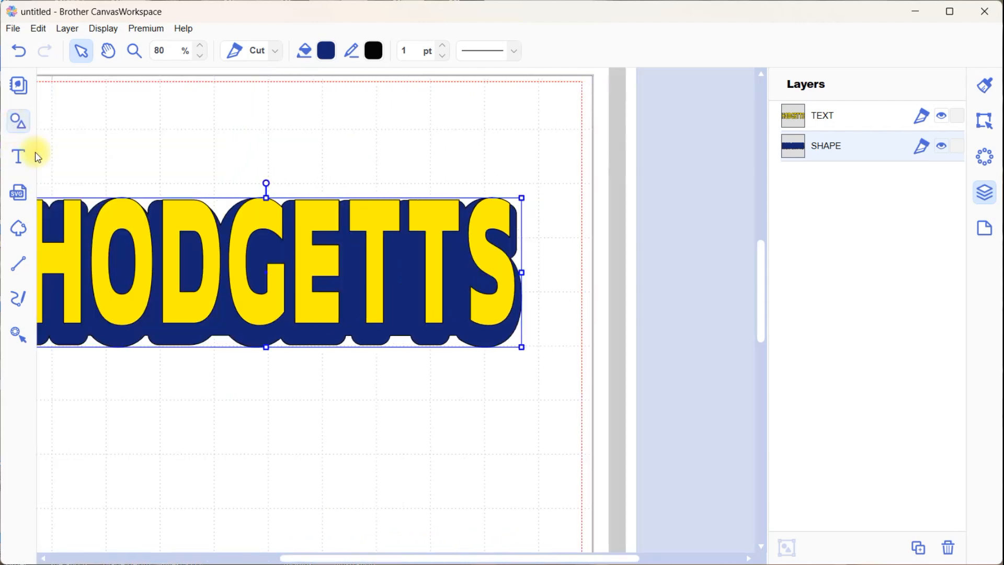
drag(322, 559, 261, 555)
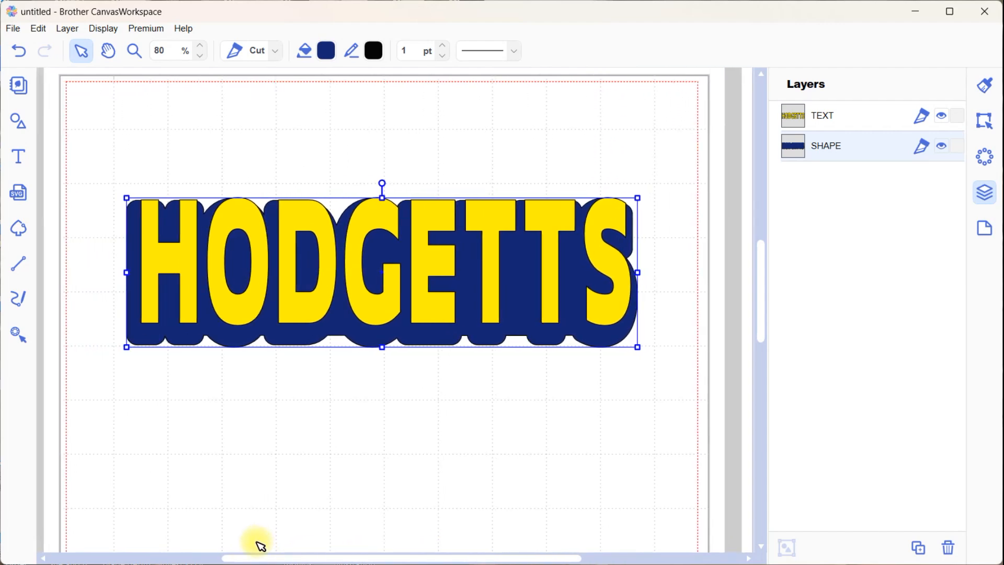
click(109, 136)
drag(109, 136, 660, 370)
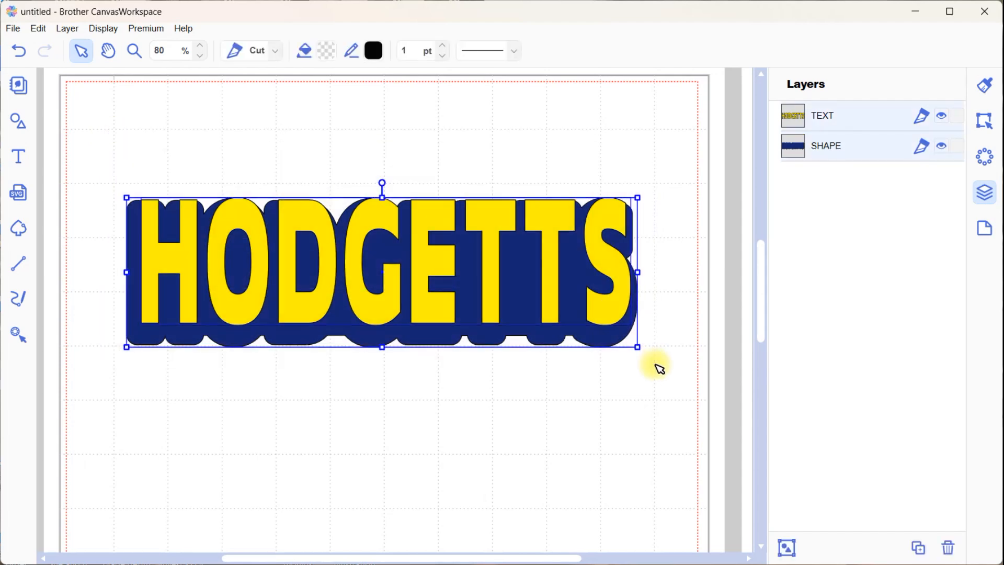
click(984, 120)
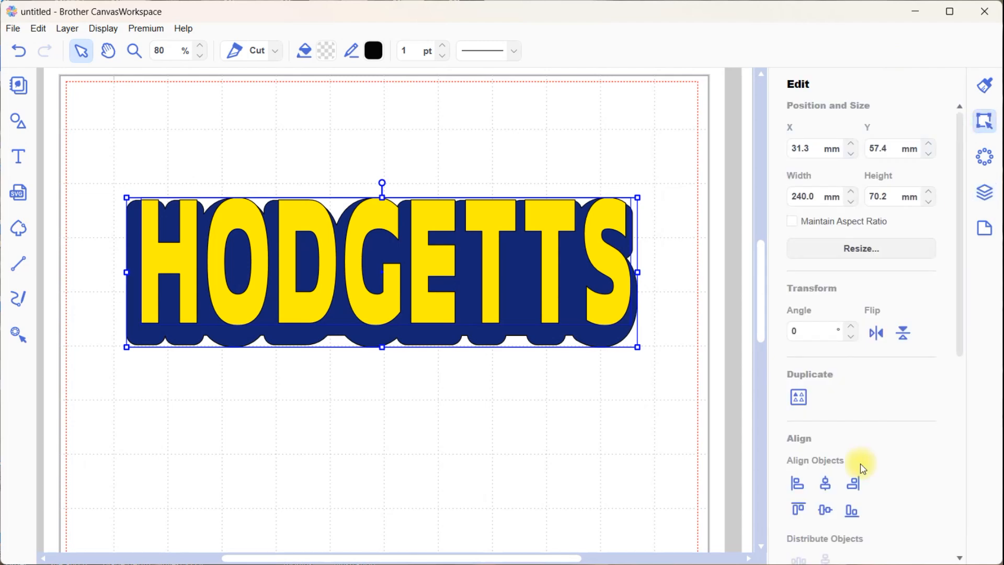
click(825, 486)
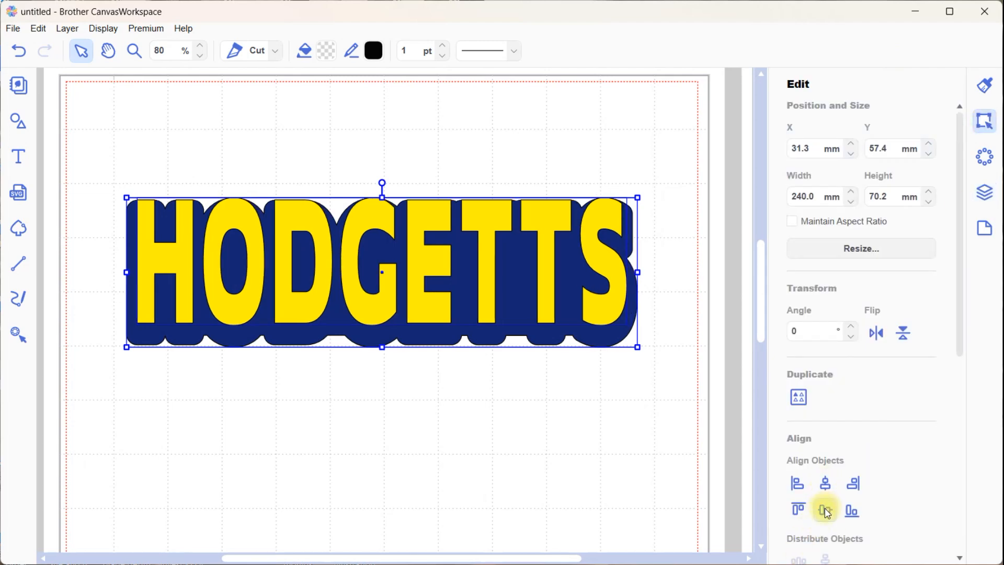
click(826, 511)
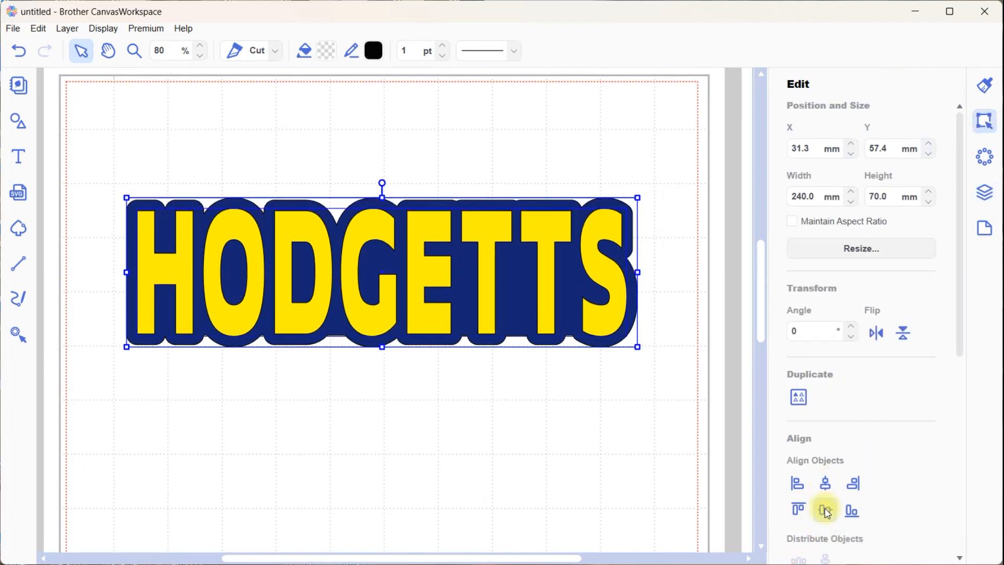
click(519, 496)
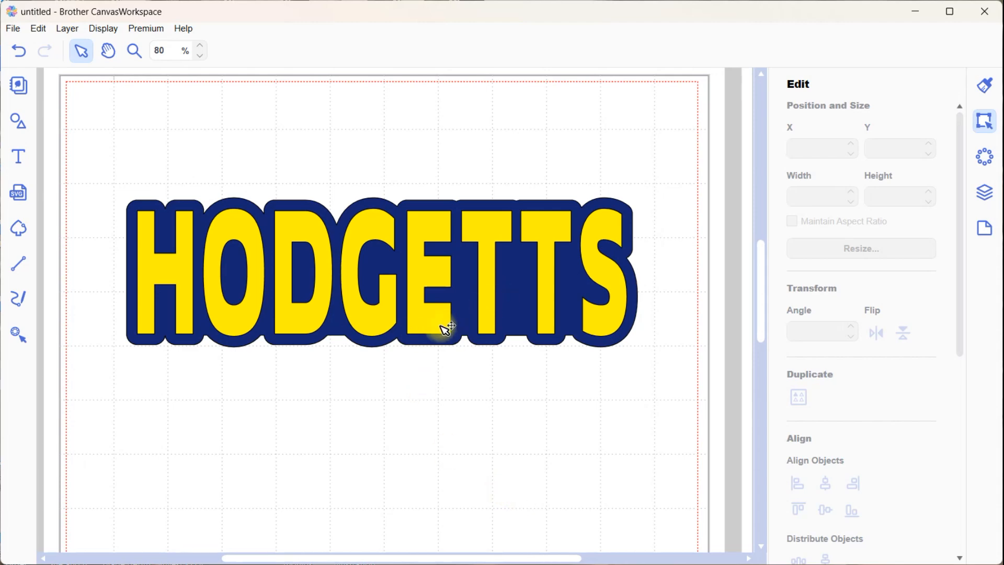
Separate the two objects, placing the yellow text near the top of the mat and the blue outline just below it
click(438, 301)
drag(438, 301, 425, 219)
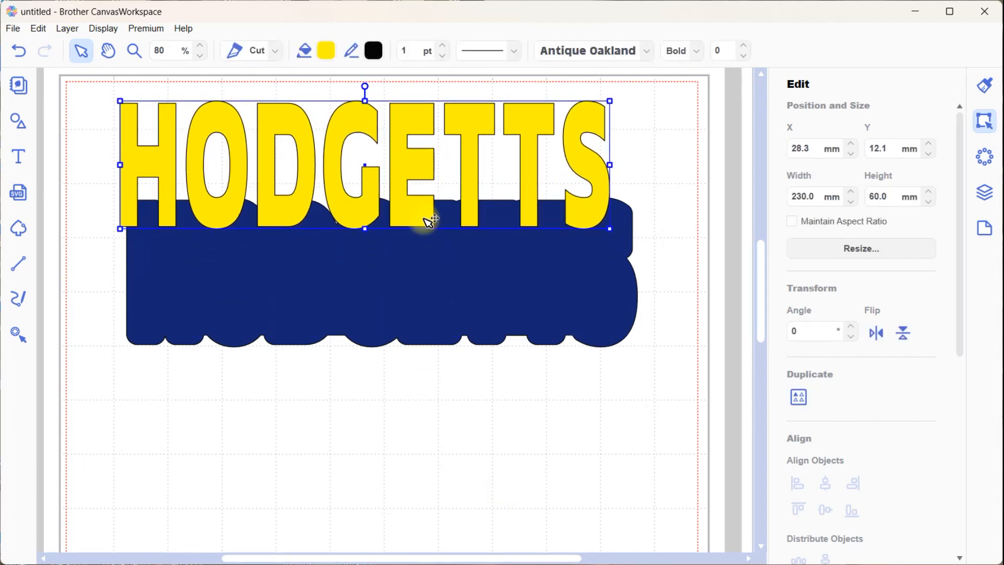
click(423, 321)
drag(424, 322, 417, 475)
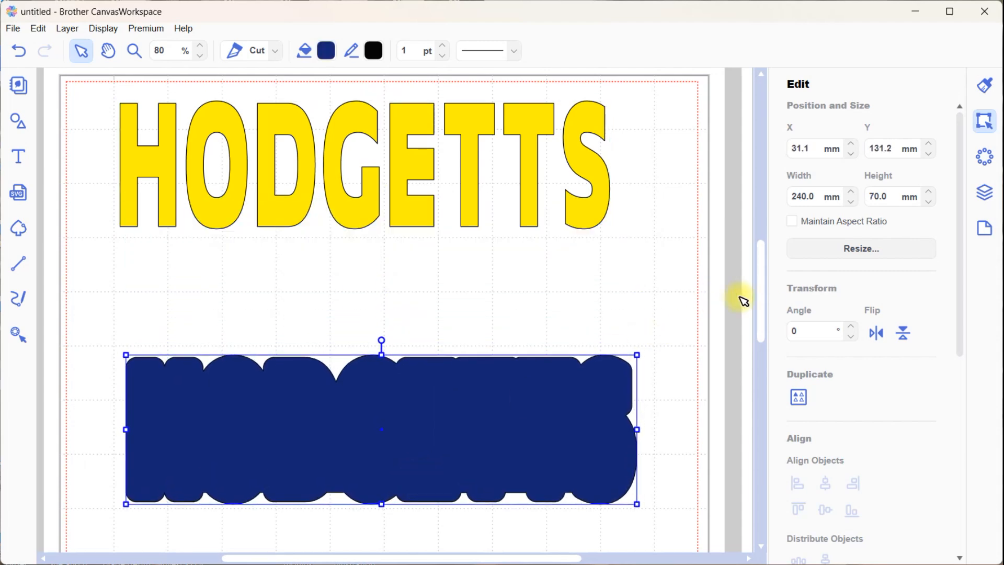
scroll(765, 320, down, 1)
drag(452, 422, 435, 319)
click(652, 464)
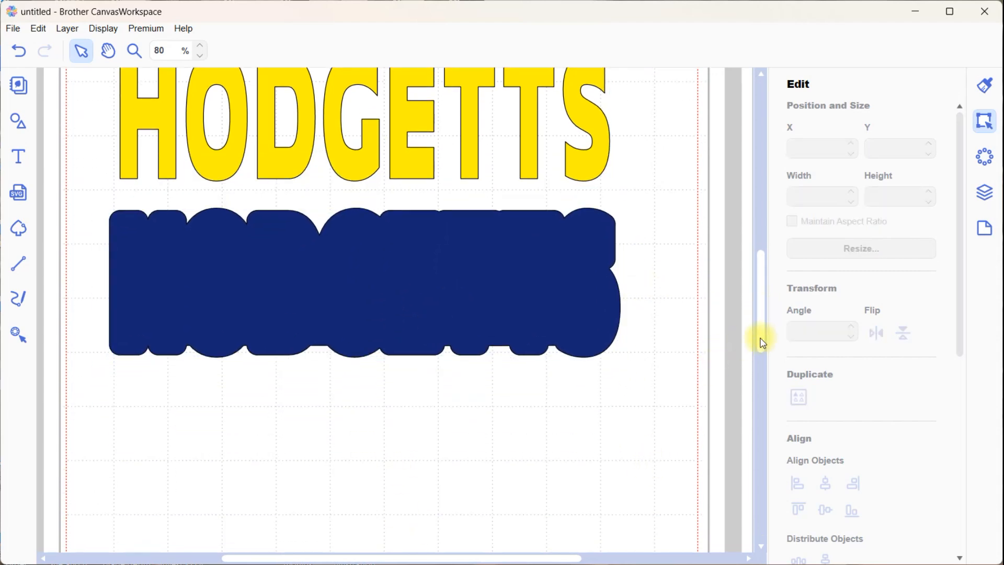
scroll(761, 313, up, 3)
drag(759, 308, 759, 307)
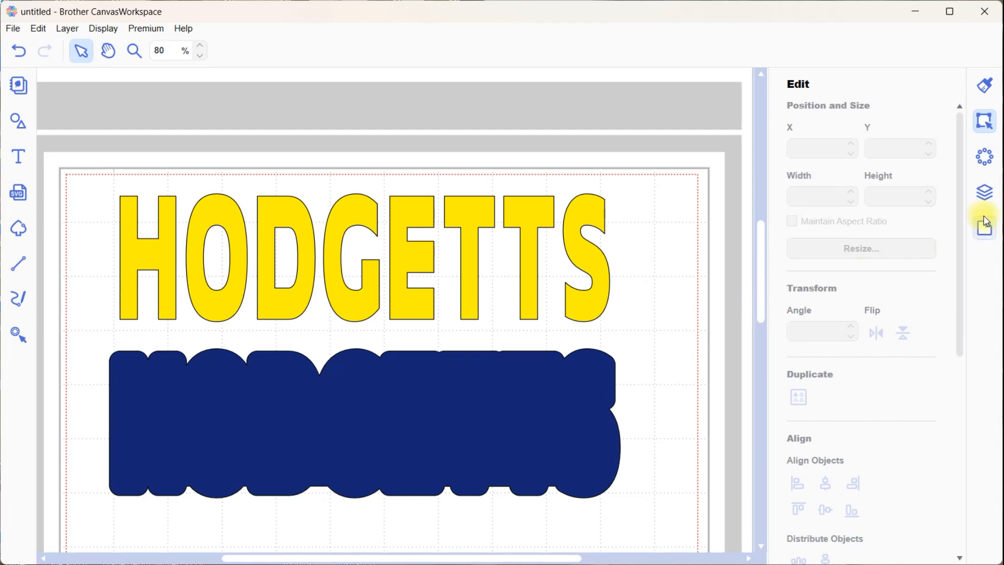
Hide the text layer and transfer the blue outline as an FCM file via the Internet
click(985, 193)
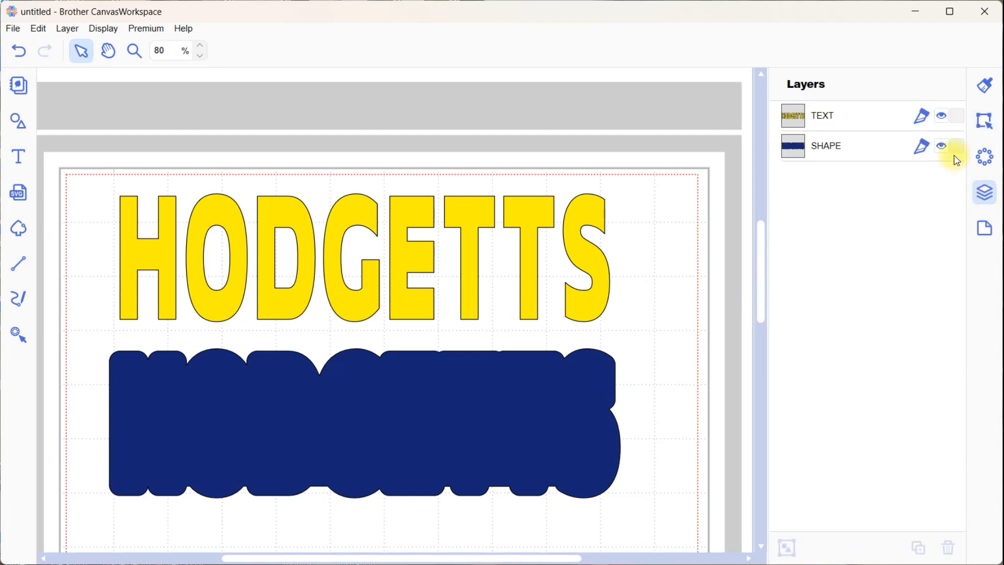
click(941, 117)
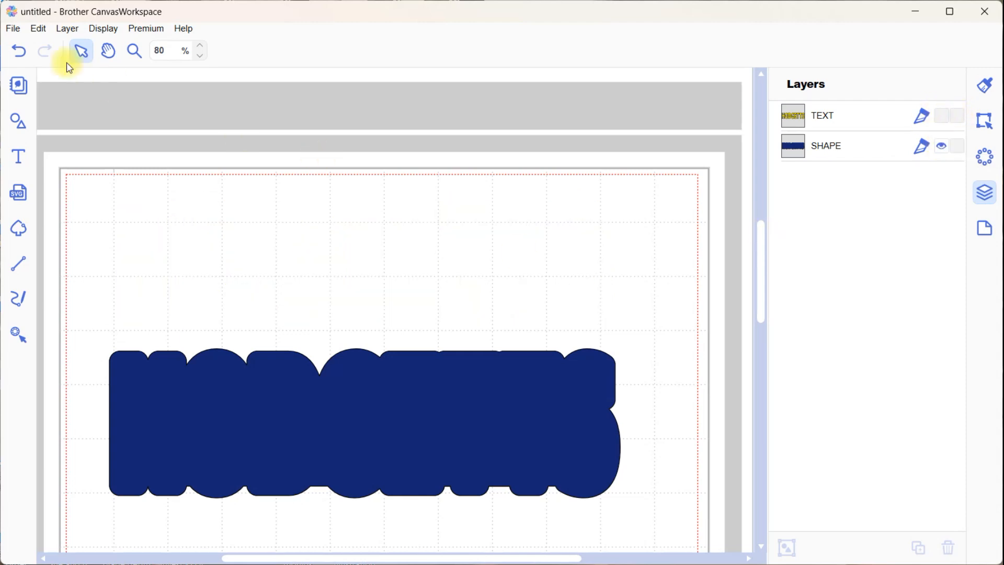
click(16, 31)
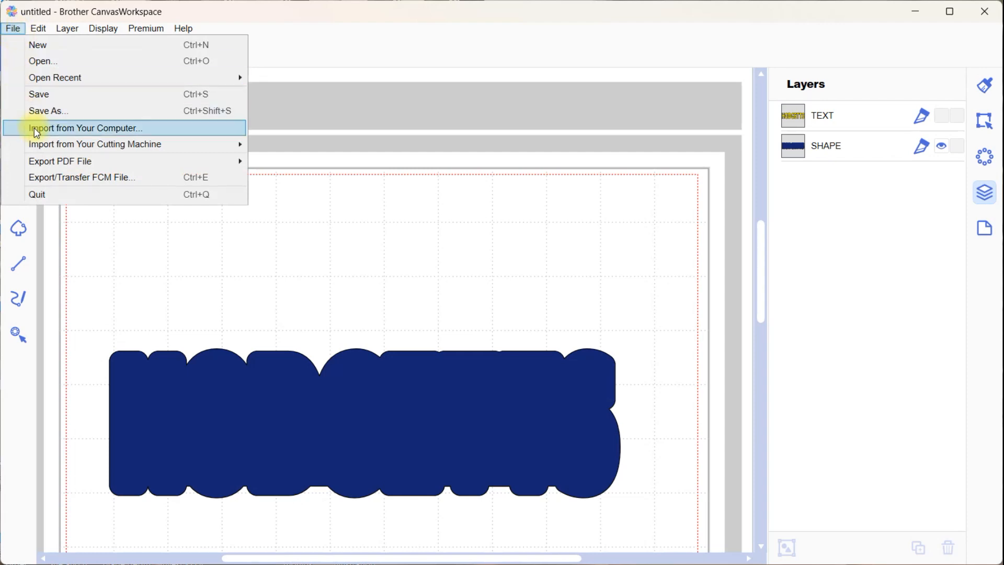
mouse_move(58, 162)
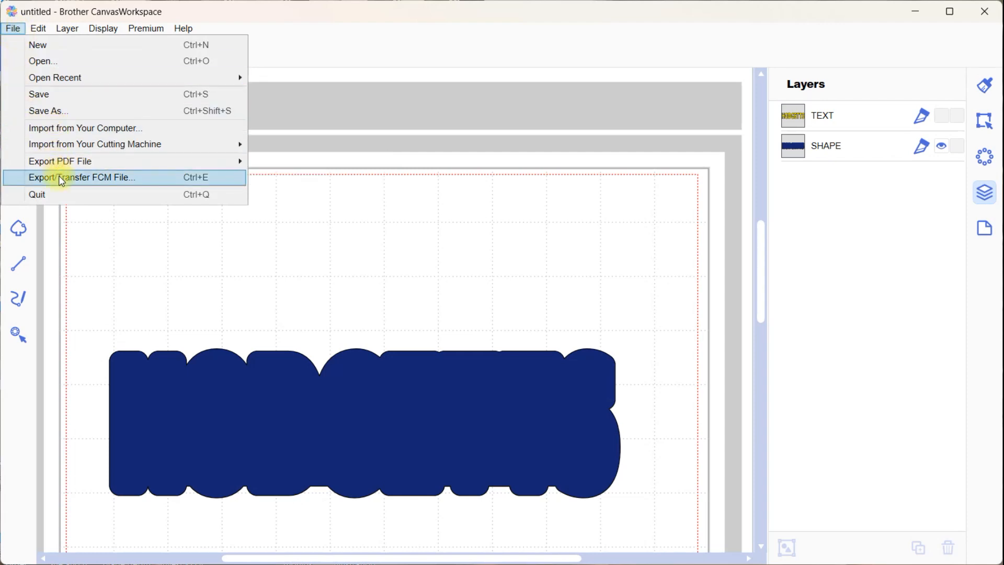
click(62, 180)
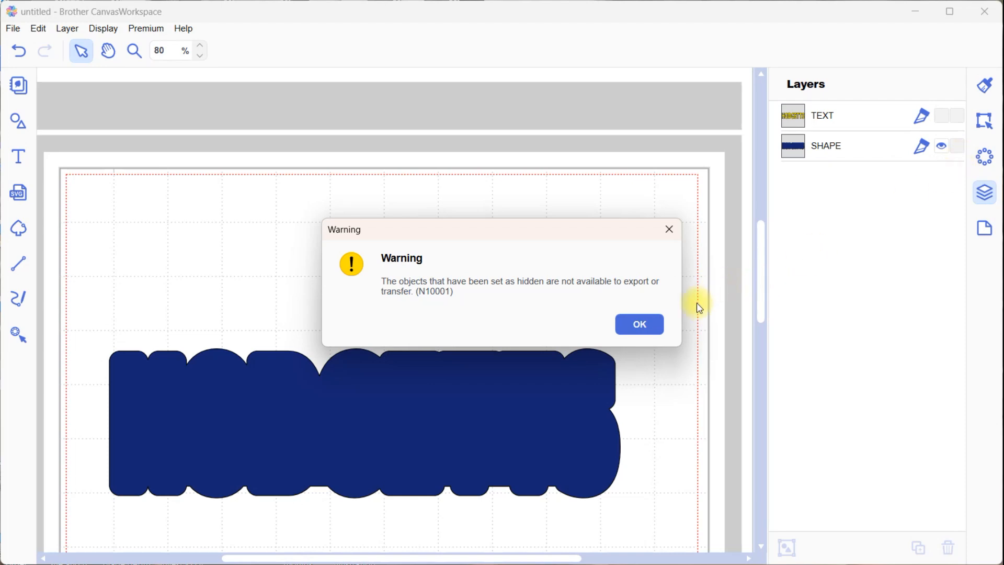
click(639, 324)
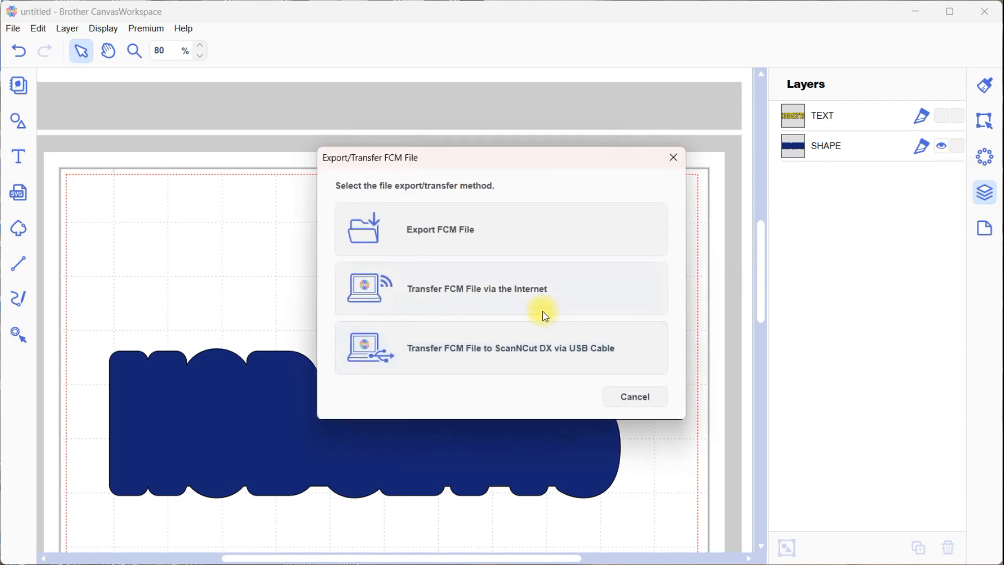
click(521, 294)
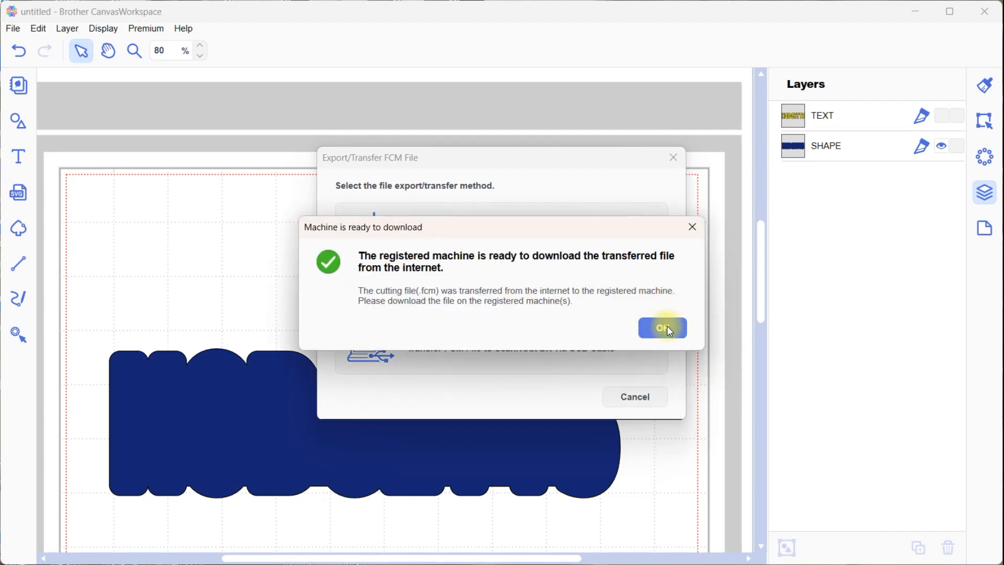
click(667, 326)
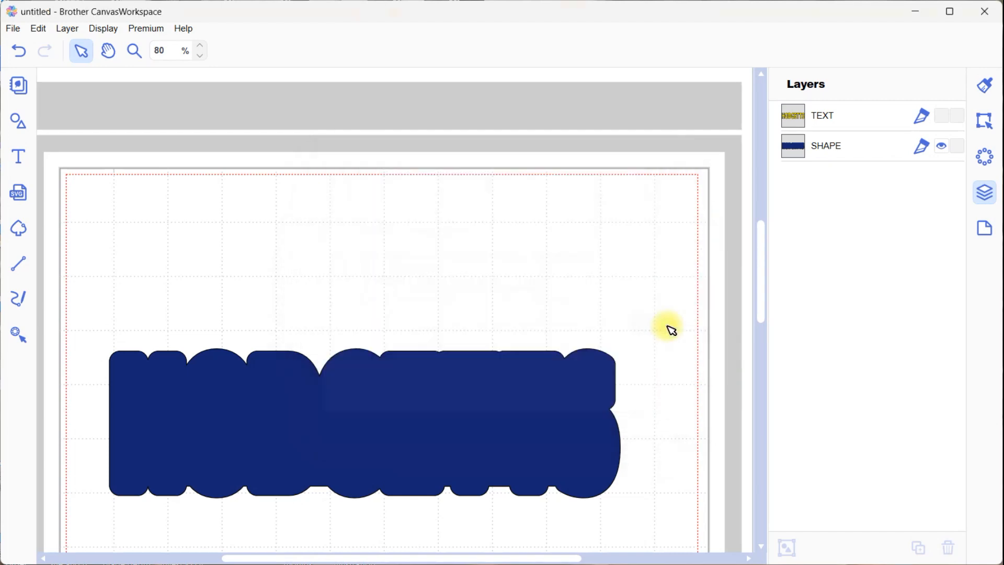
Start saving the project under a new name and create a folder named with the capitalised surname inside SVG and FCM
click(12, 28)
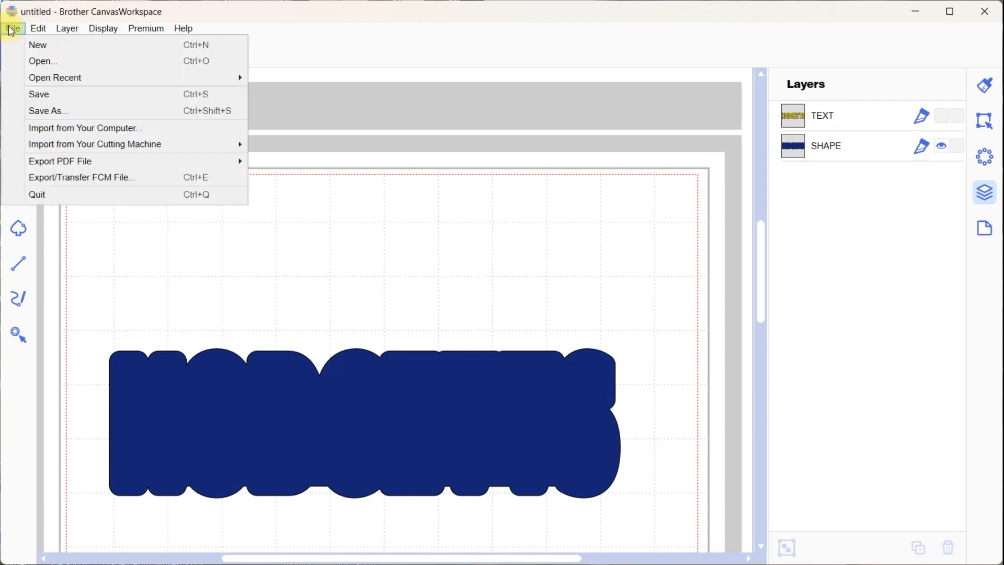
click(56, 112)
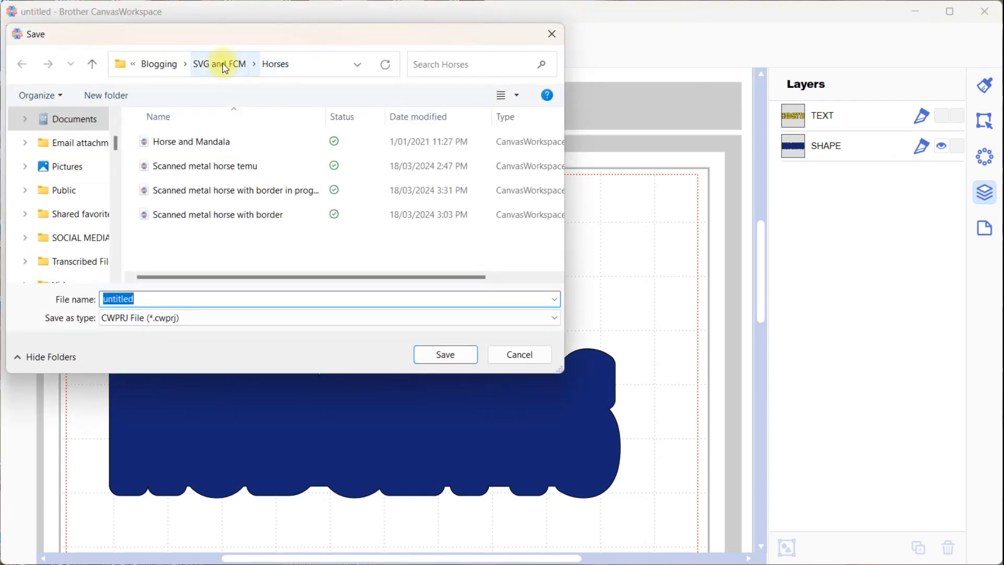
click(223, 65)
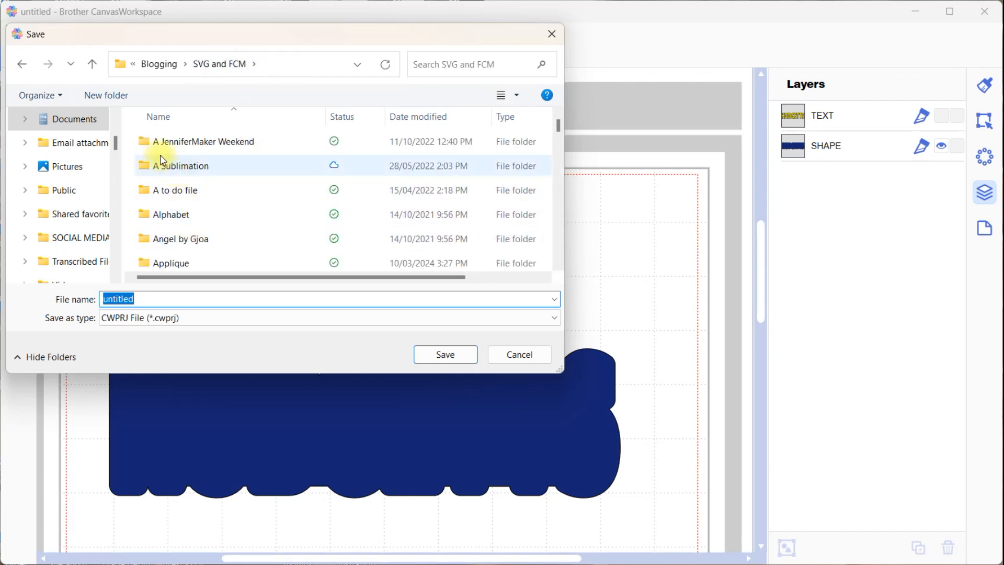
click(112, 95)
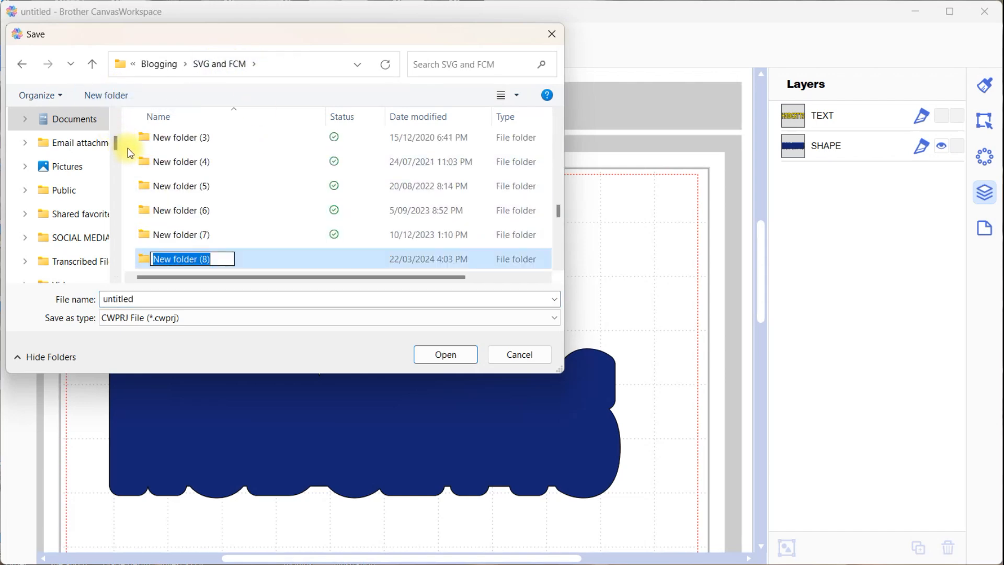
text(hODGETTS)
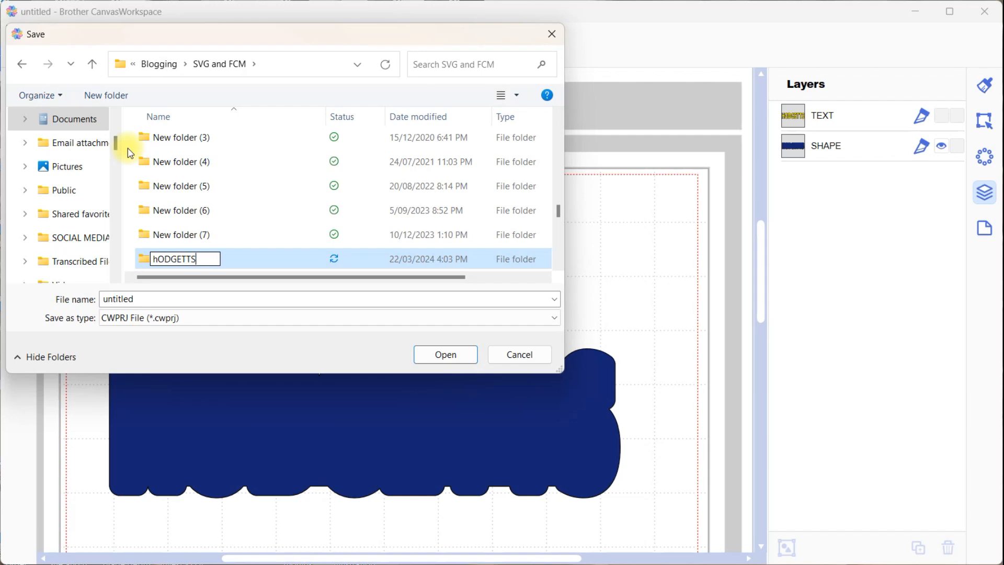
click(158, 259)
key(BackSpace)
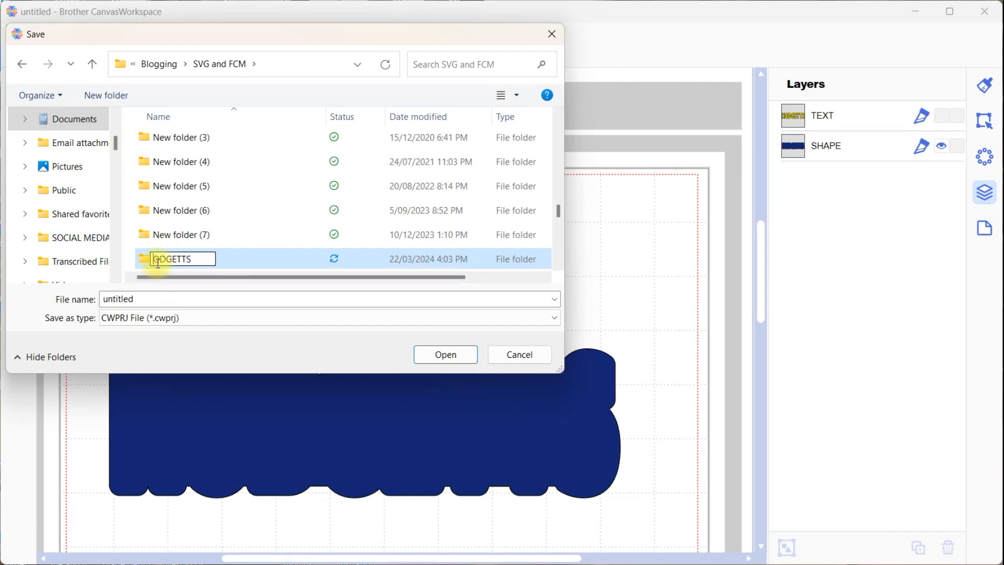
text(H)
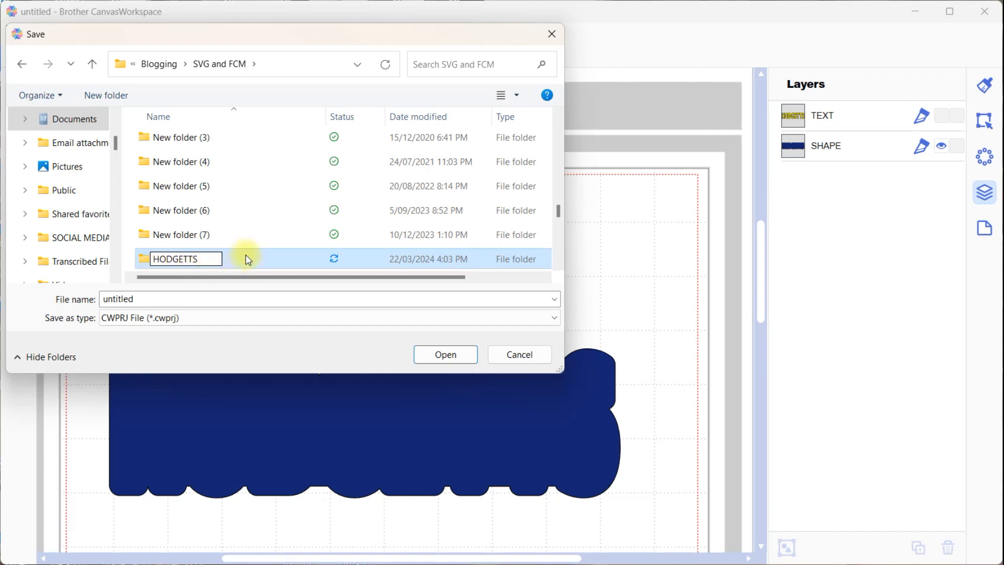
key(Return)
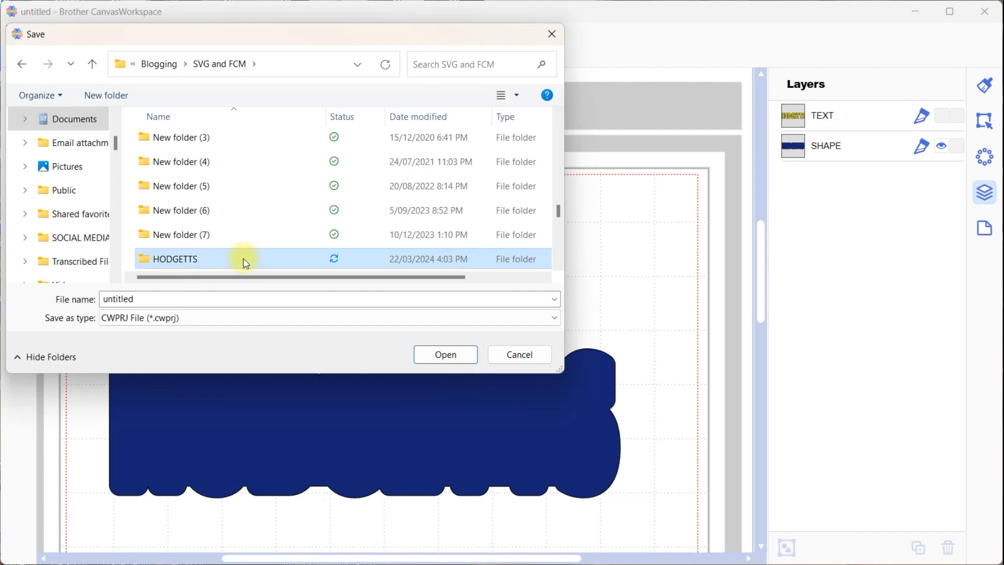
Save the project as a CWPRJ file in the new folder, using the surname followed by "name" as the file name
double_click(246, 260)
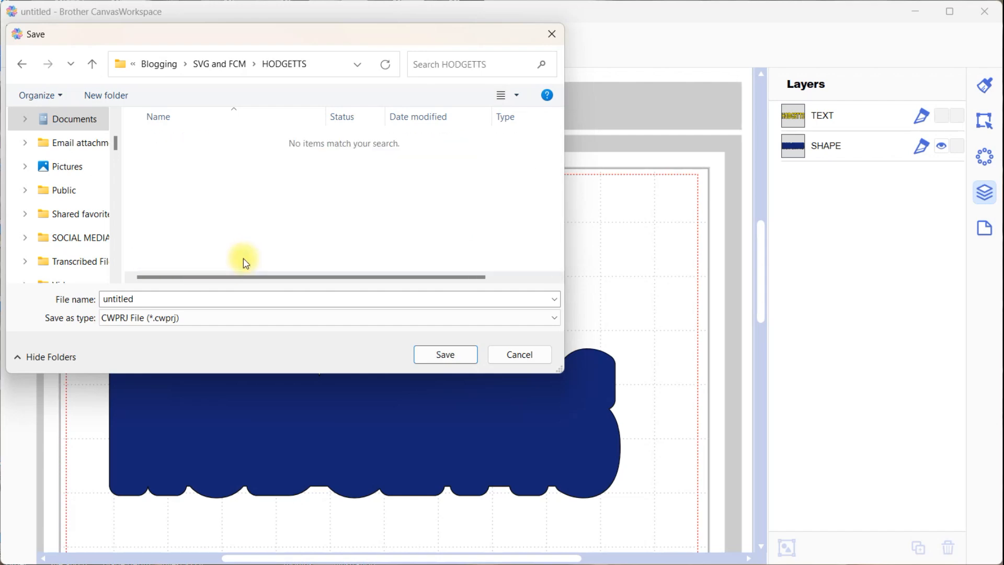
double_click(182, 296)
text(Hodgetts name)
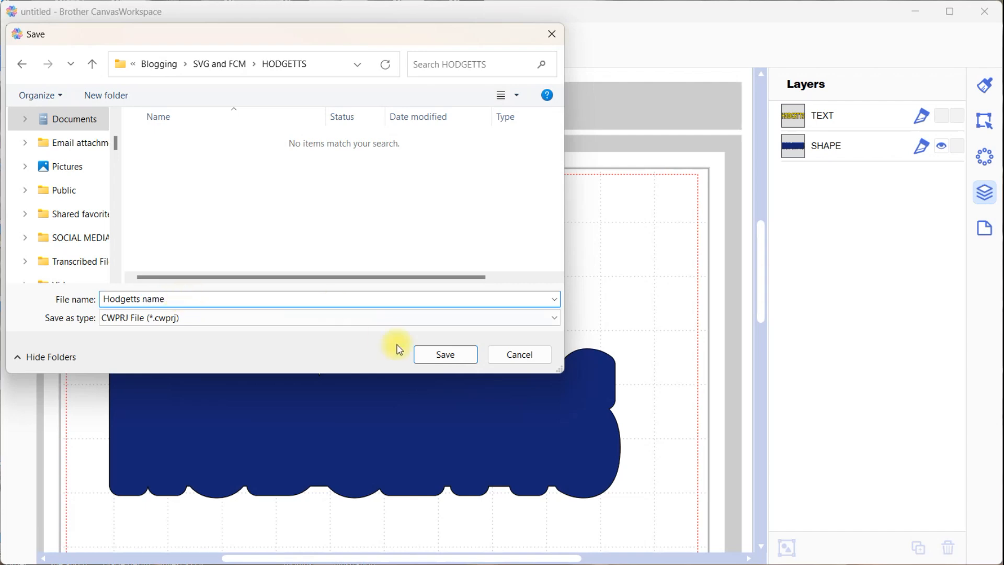
click(458, 356)
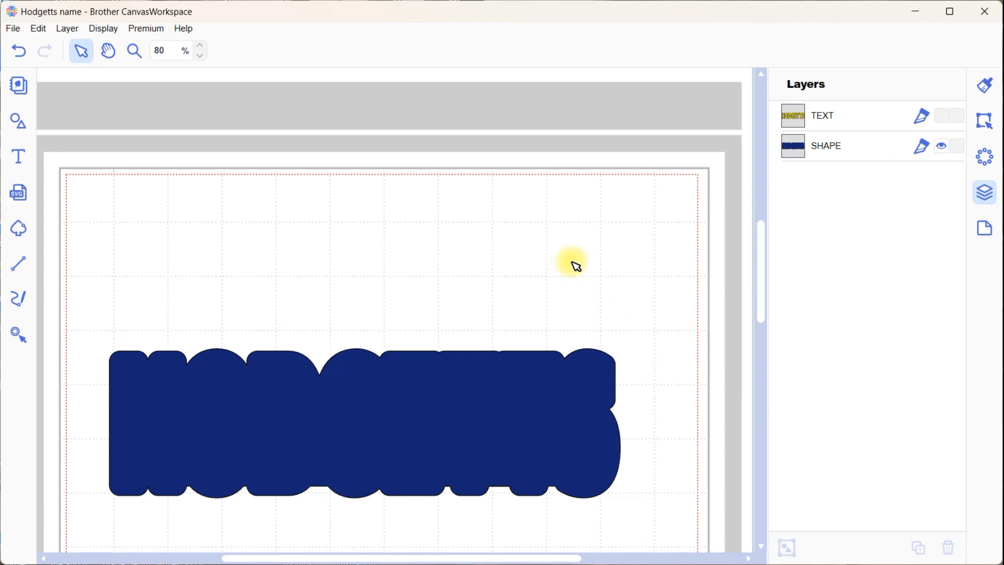
Show the yellow TEXT layer, hide the blue SHAPE layer, and bring up the FCM export and transfer options
click(942, 115)
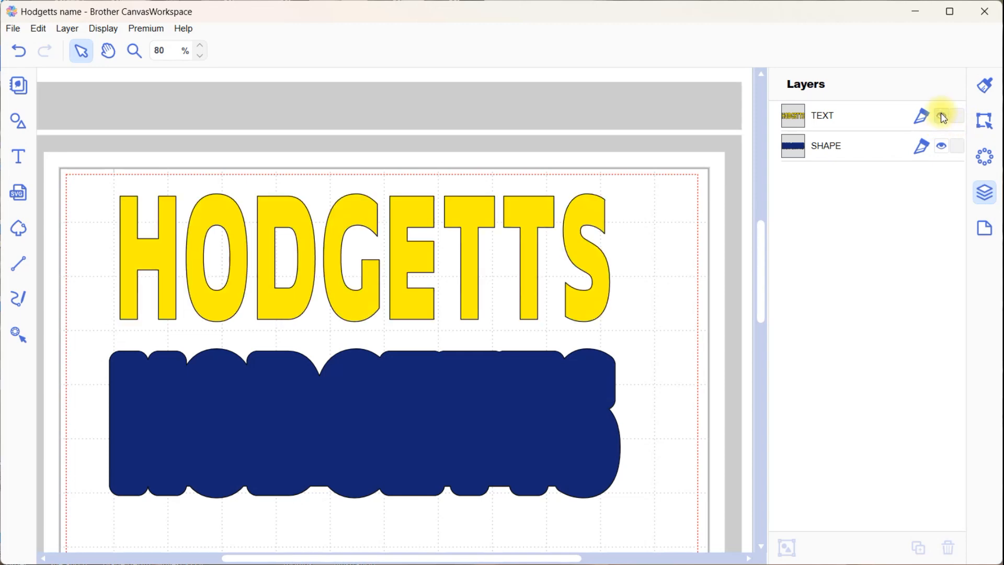
click(941, 146)
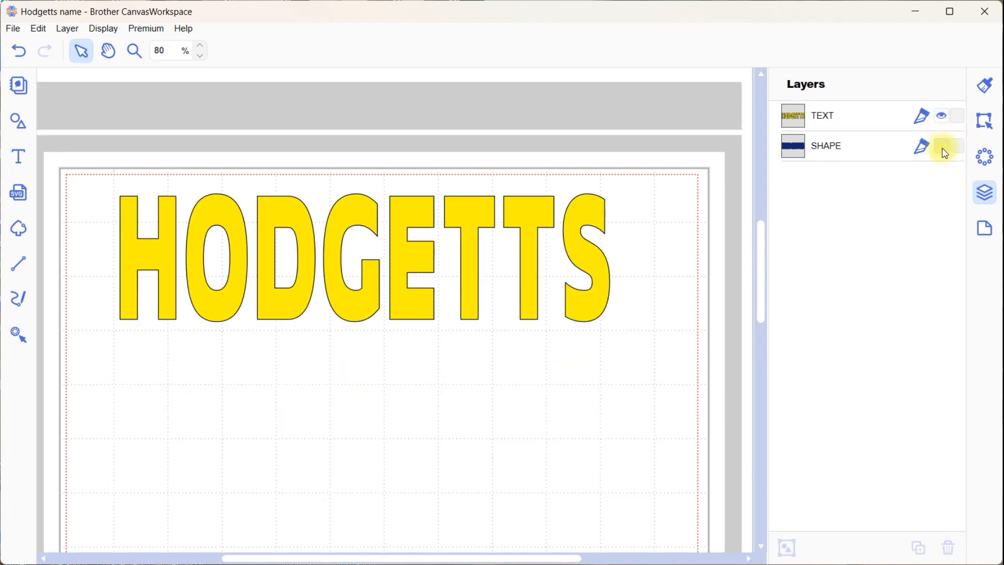
click(13, 28)
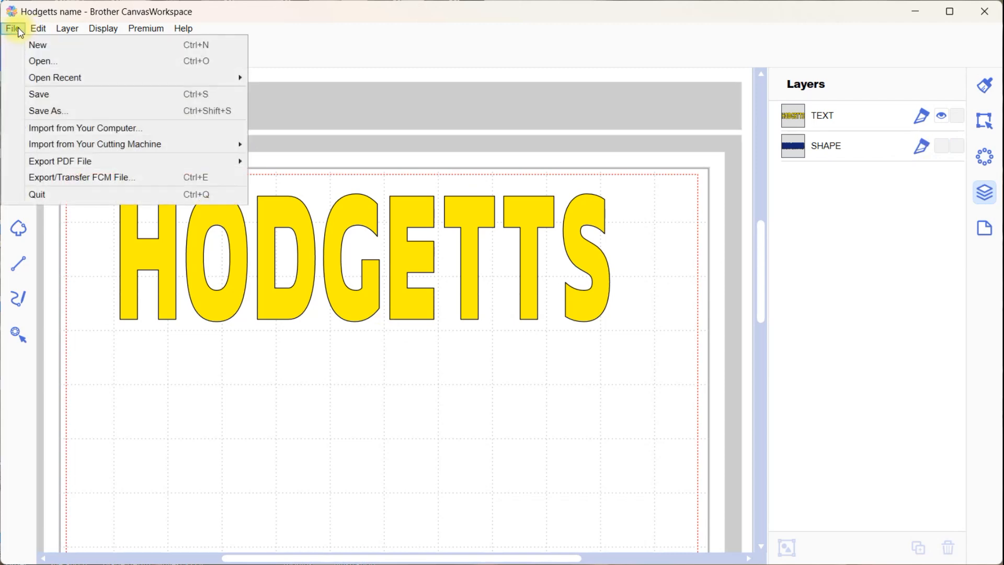
click(63, 181)
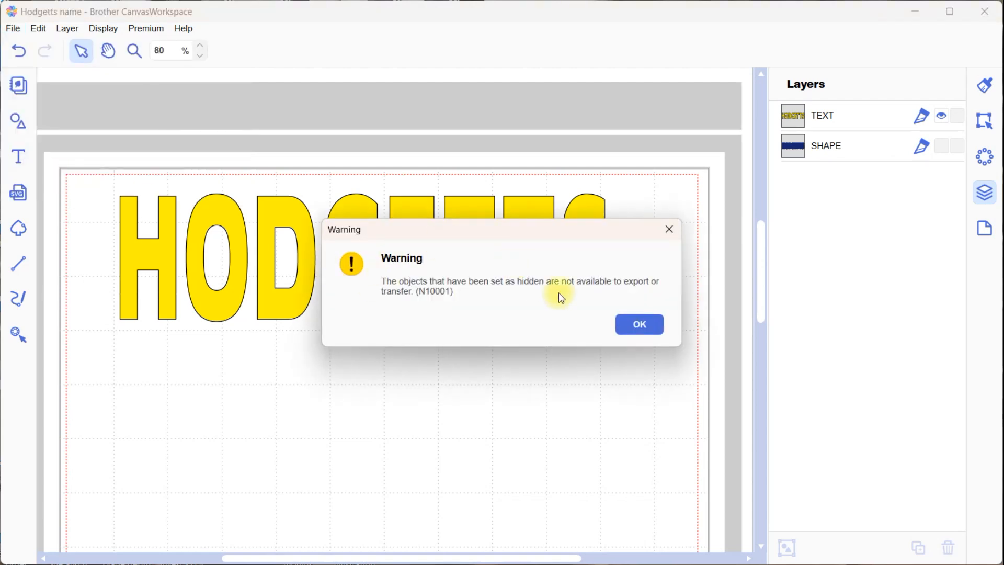
click(630, 324)
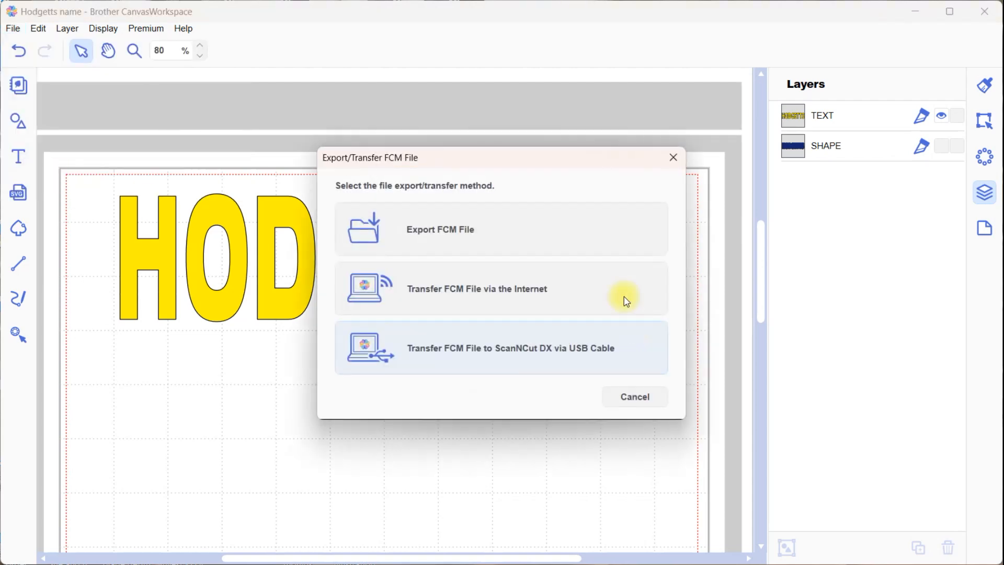
click(671, 158)
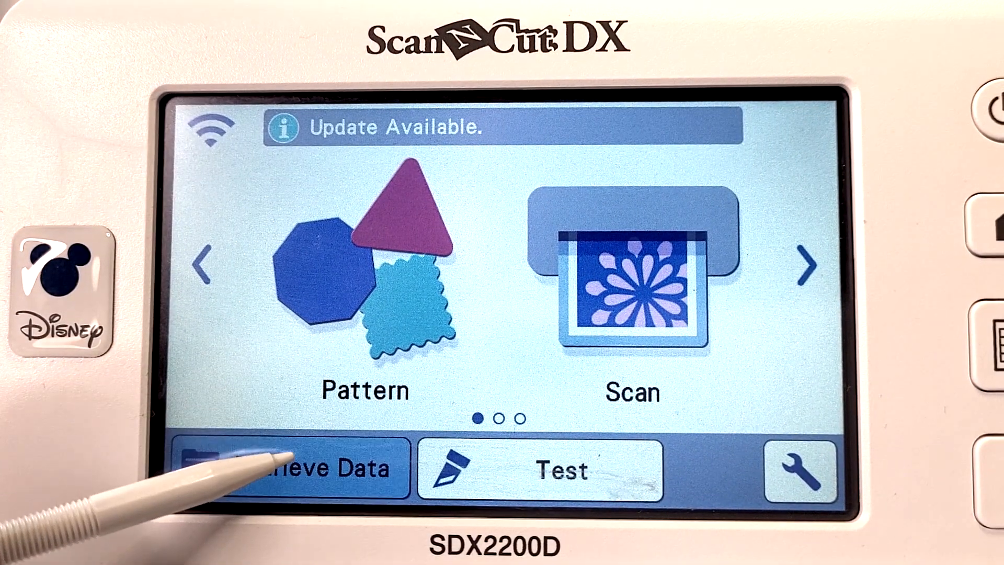
Switch to the ScanNCut DX, retrieve the transferred outline from the cloud, and mirror it horizontally
click(192, 450)
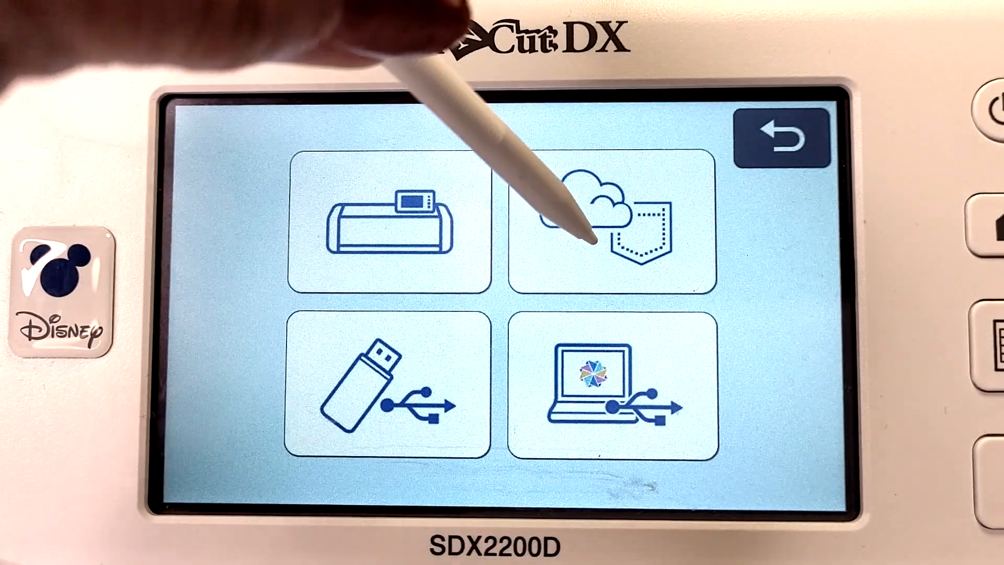
click(575, 214)
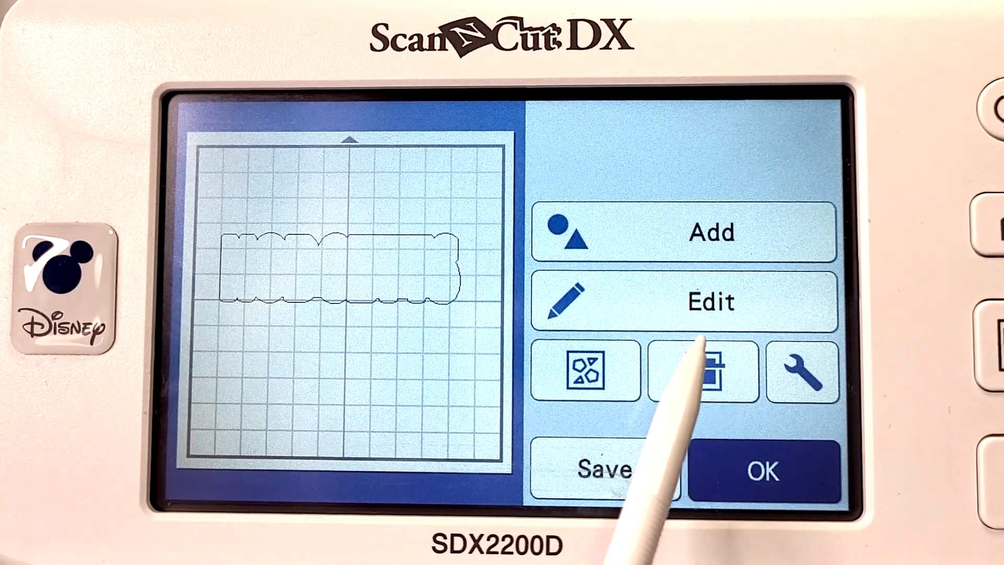
click(685, 304)
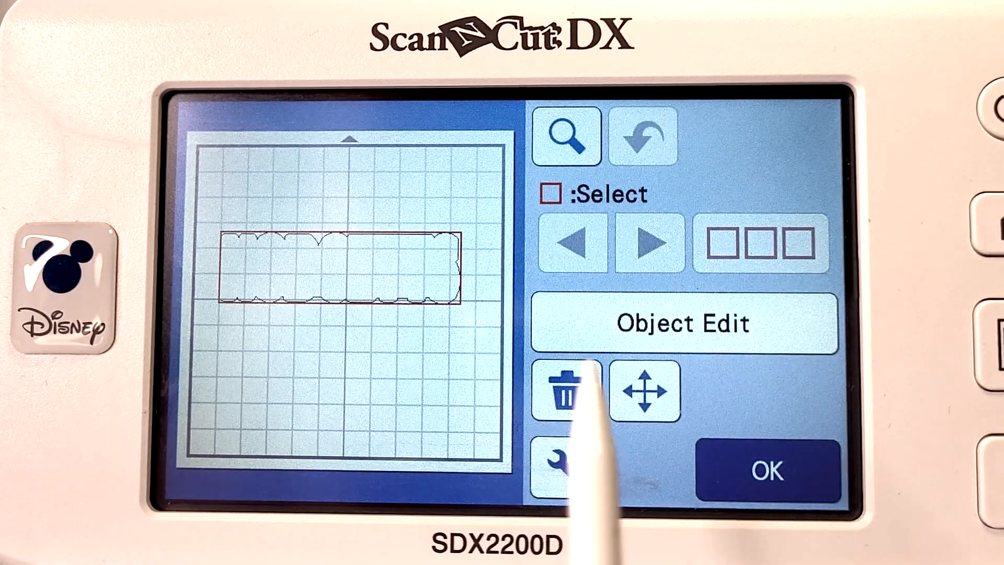
click(671, 328)
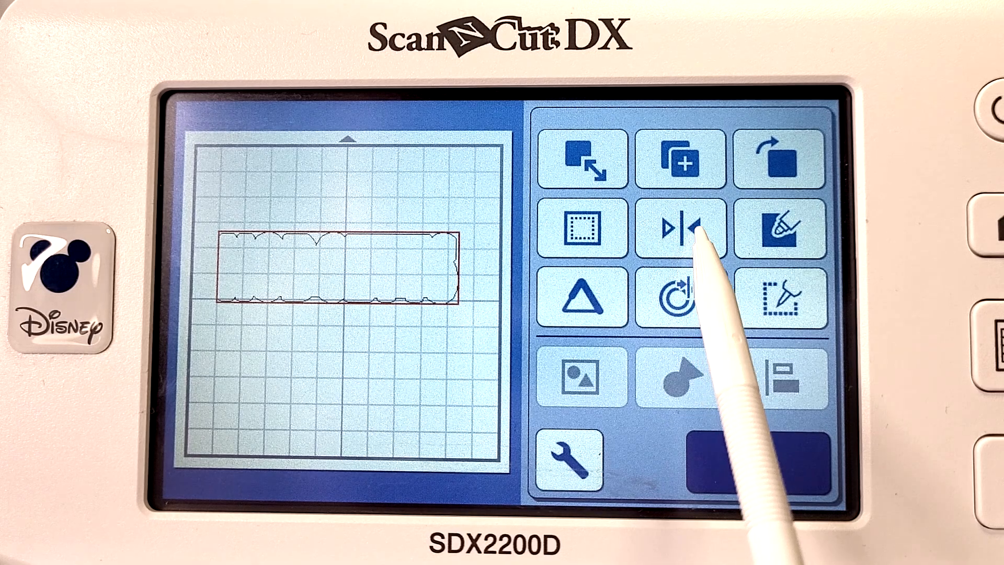
click(691, 224)
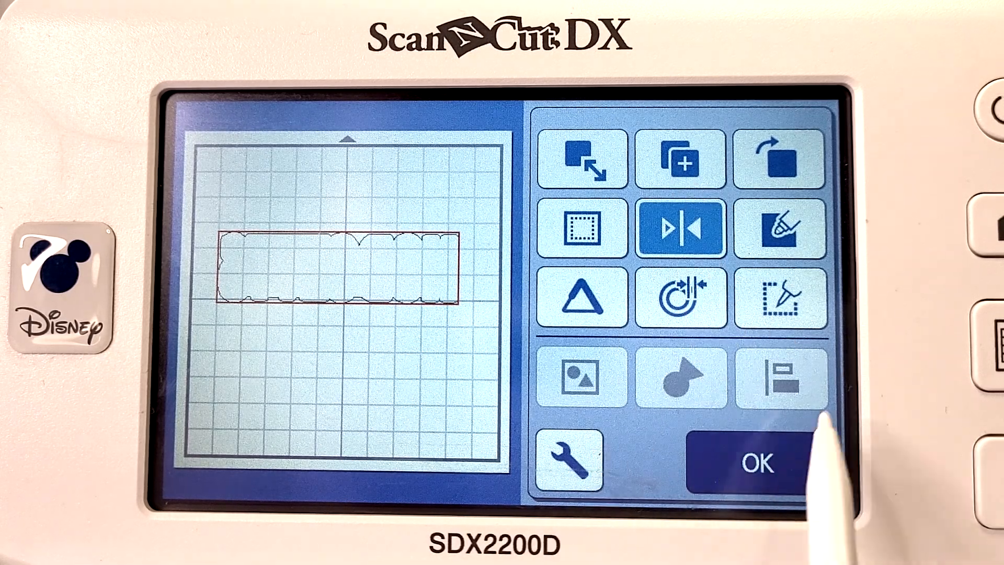
click(748, 463)
click(772, 463)
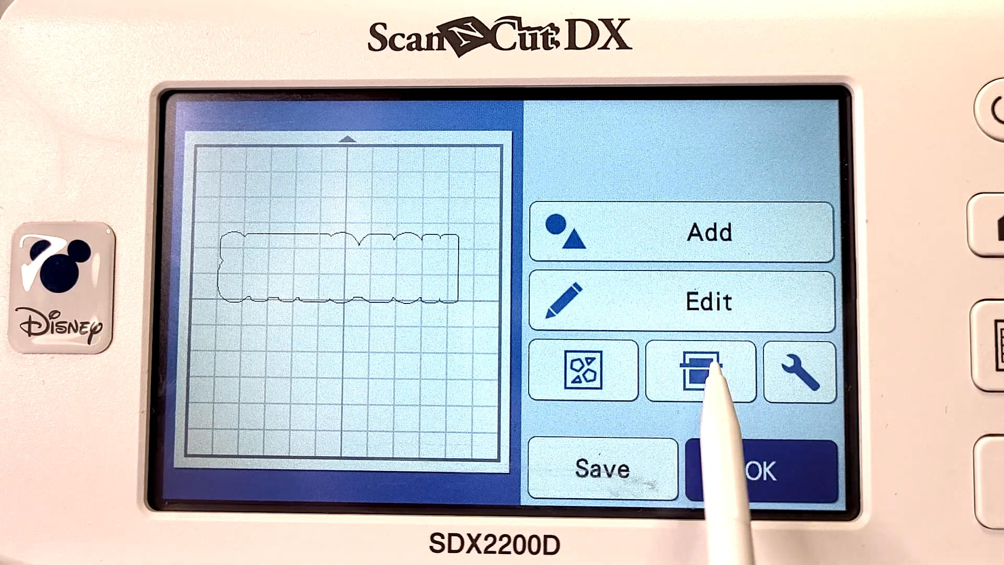
Scan the mat as background and move the mirrored outline to the material's upper-left corner
click(717, 361)
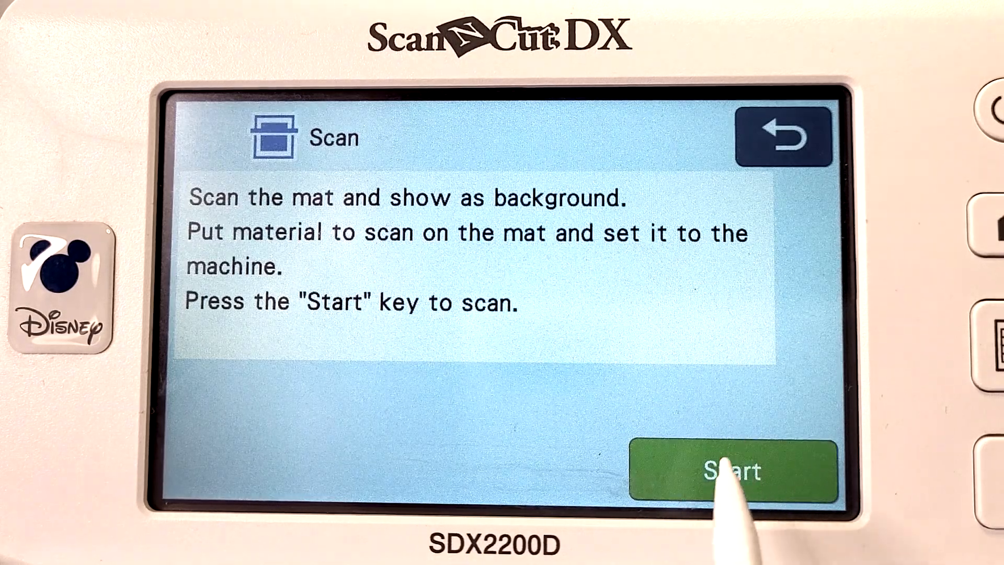
click(732, 451)
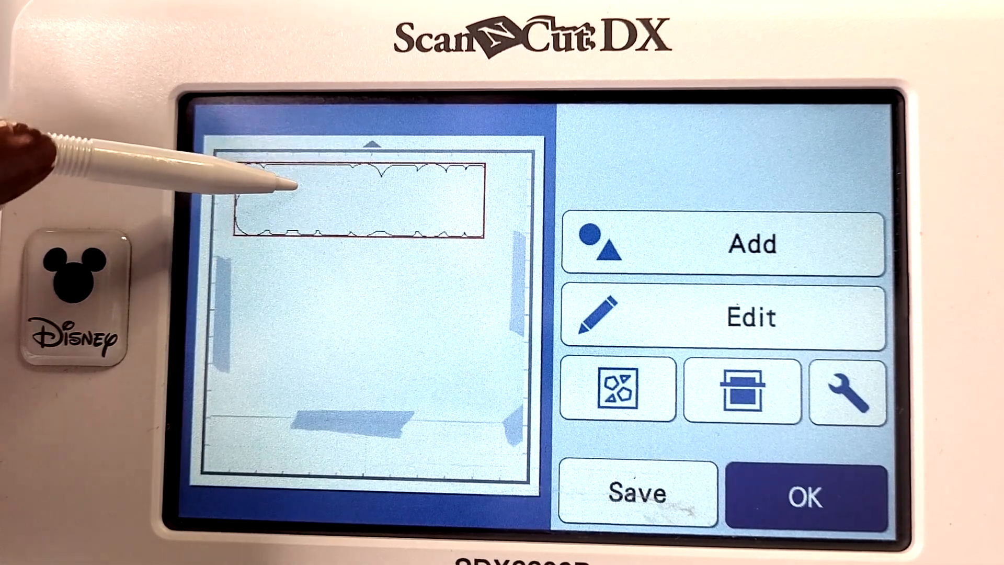
mouse_move(274, 190)
mouse_down()
mouse_move(290, 181)
mouse_move(268, 178)
mouse_up()
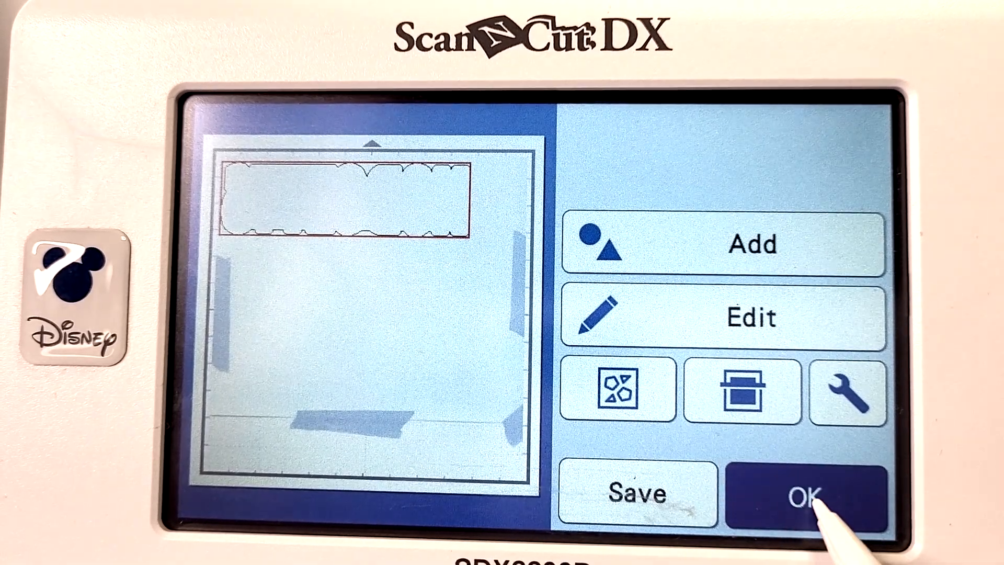
Select Cut for the outline, turn on Half Cut, and try to add a weeding box
click(827, 489)
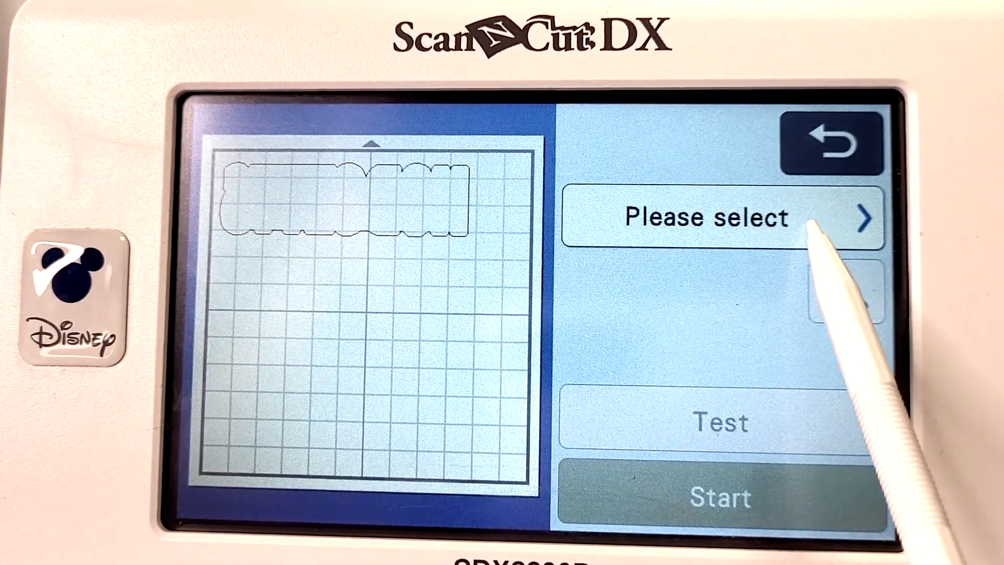
click(810, 225)
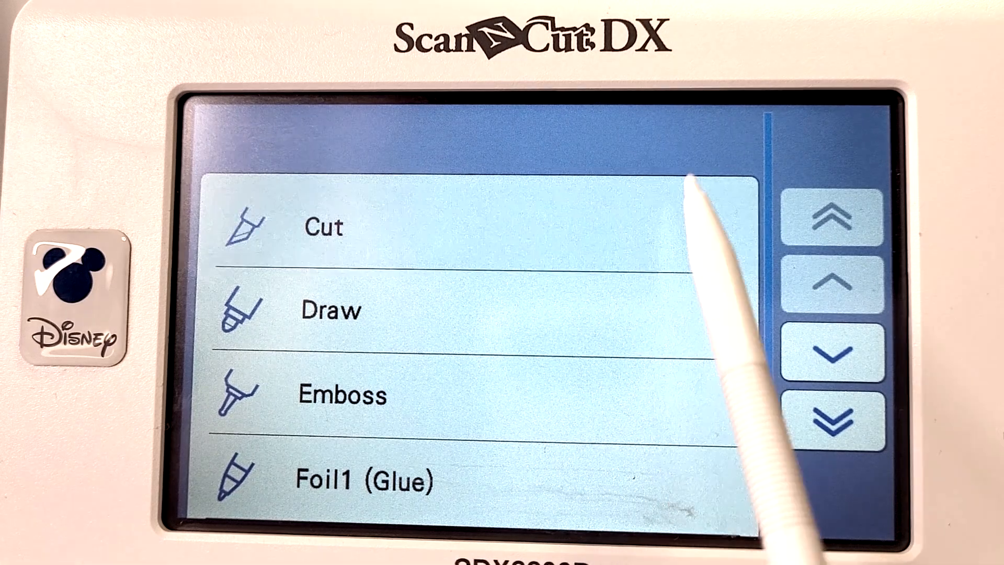
click(690, 188)
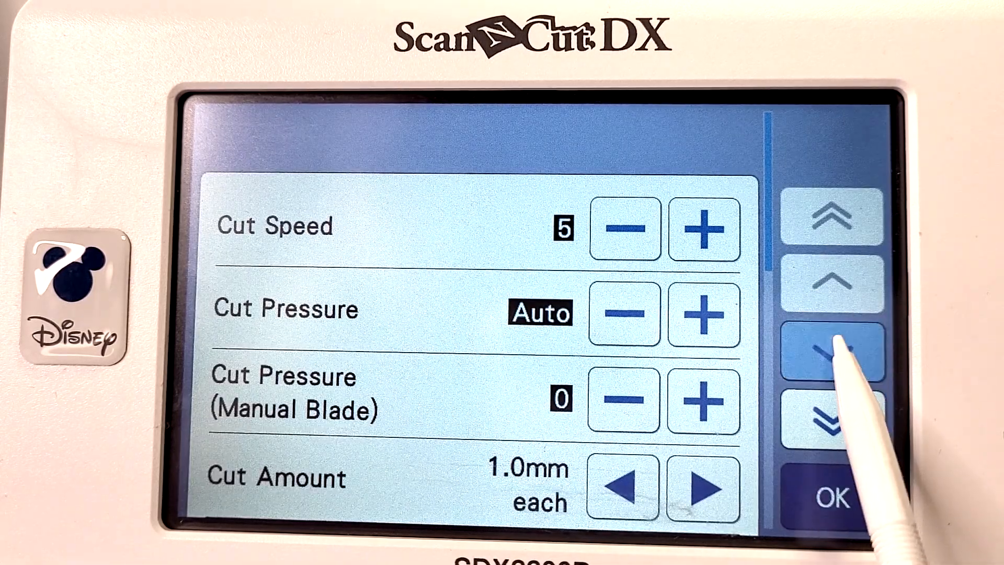
click(839, 343)
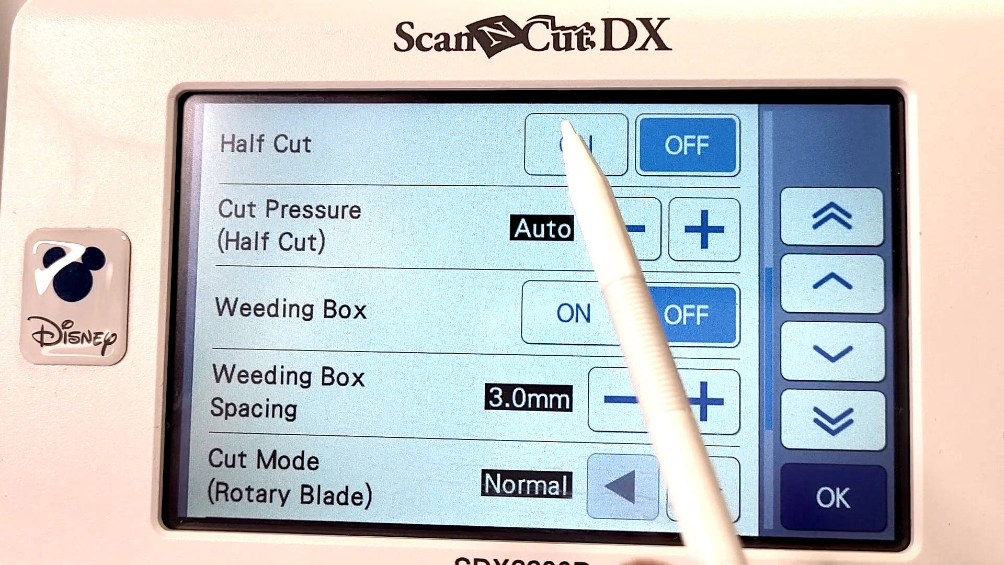
click(606, 120)
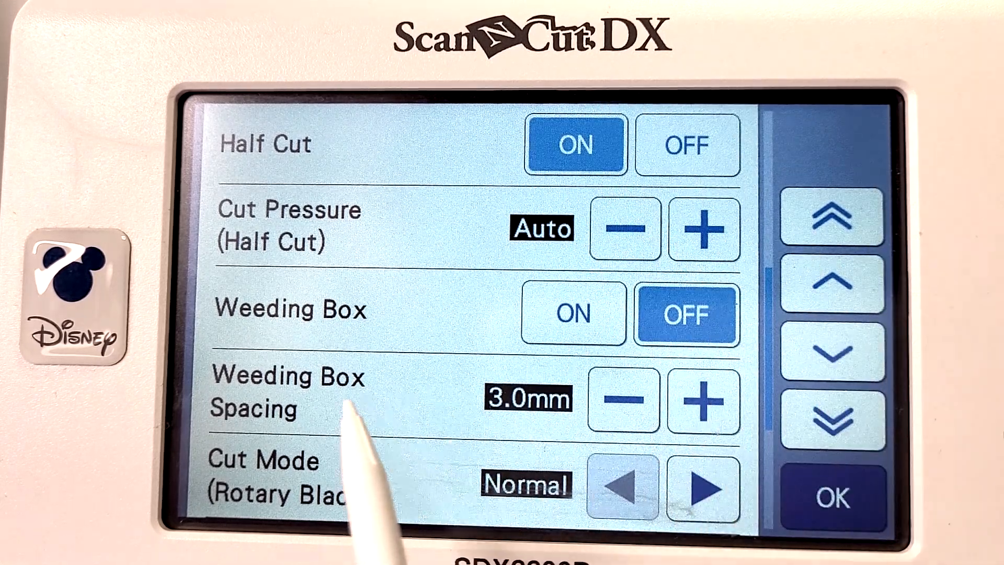
click(602, 290)
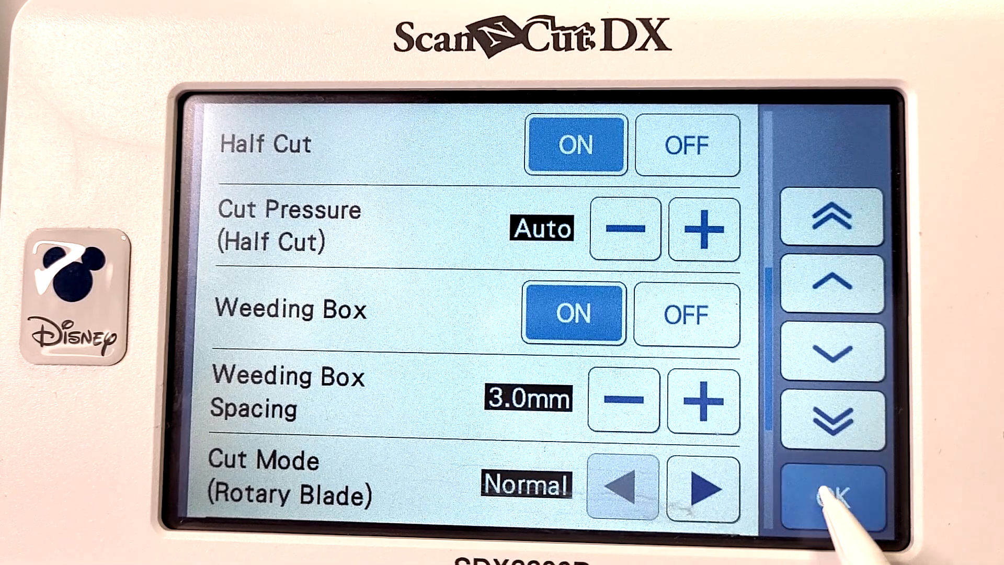
click(823, 494)
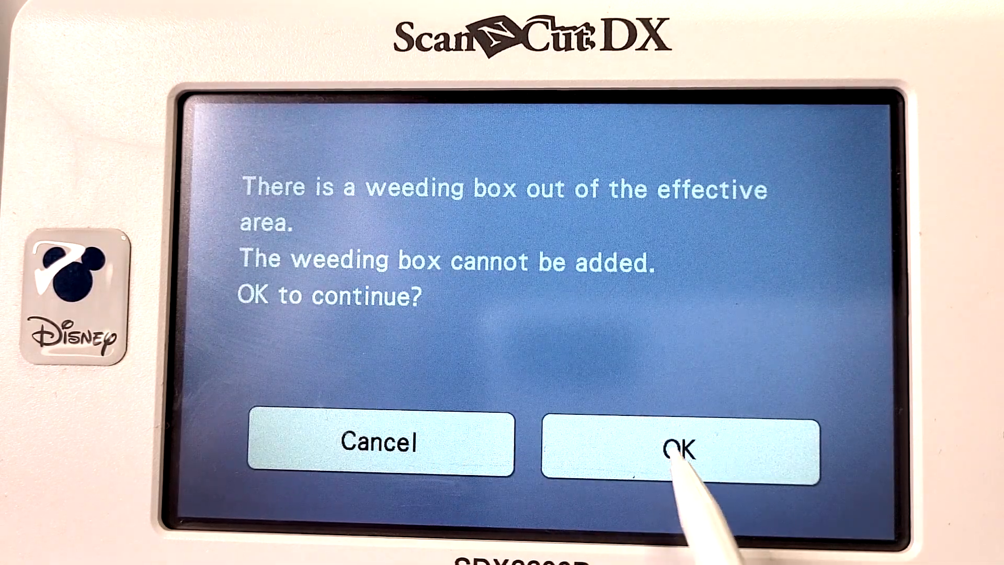
click(674, 452)
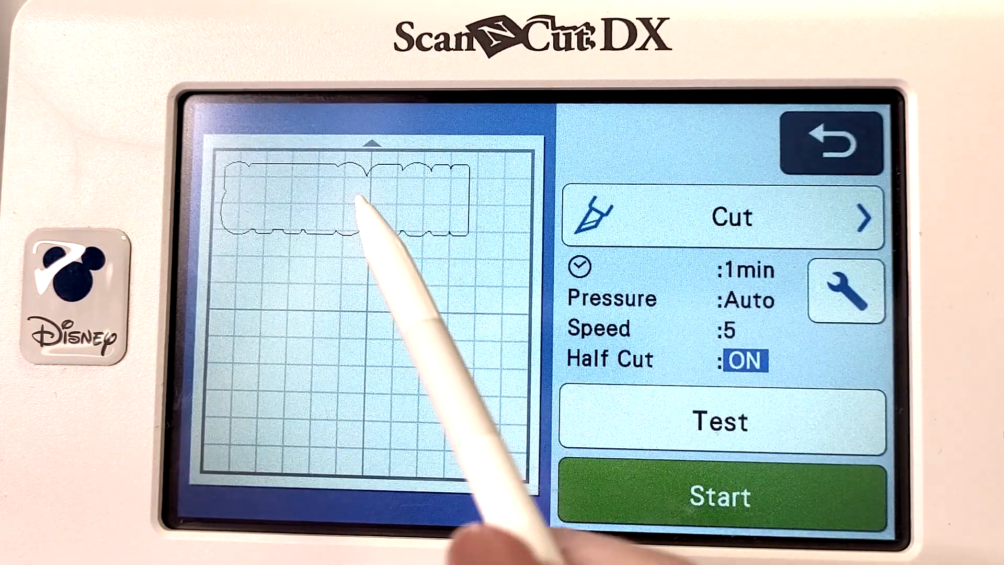
Return to the layout, move the outline slightly inward from the mat's upper-left edges, and reselect Cut
click(832, 142)
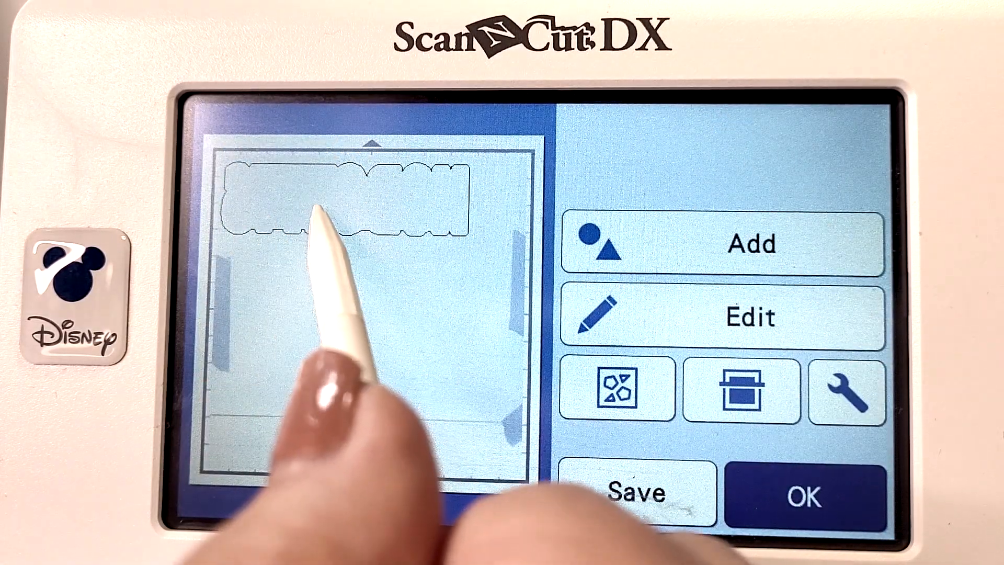
click(330, 219)
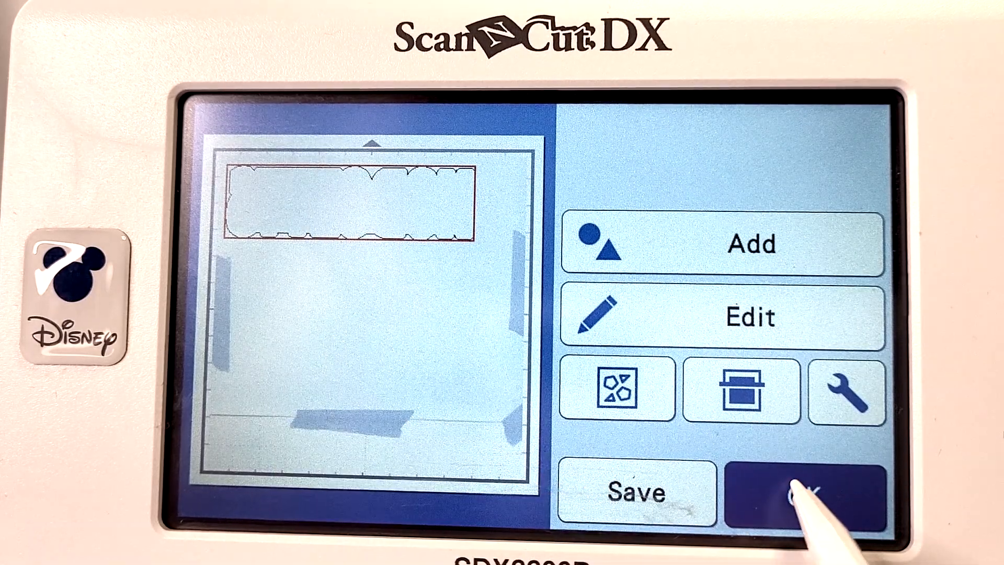
click(795, 508)
click(789, 230)
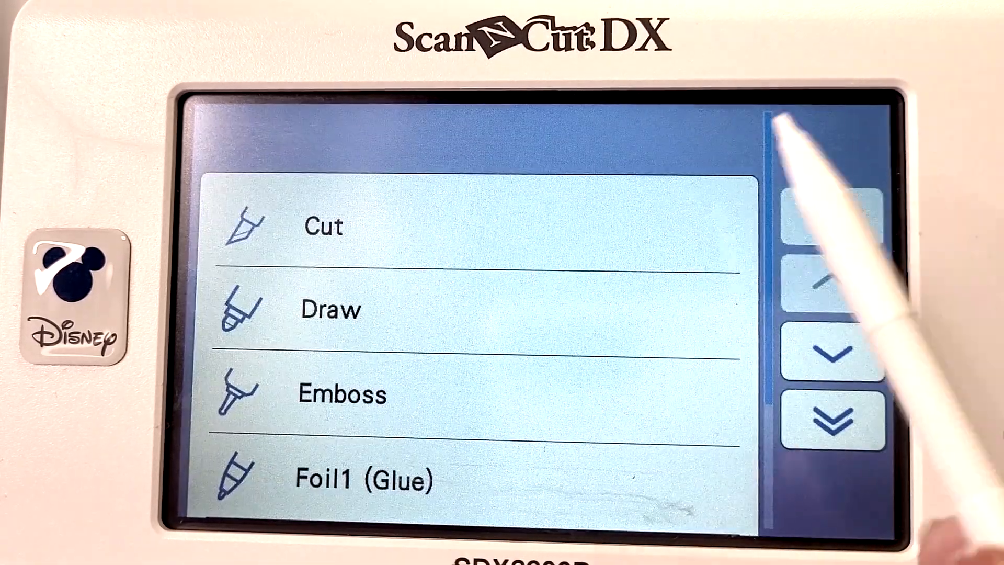
click(601, 230)
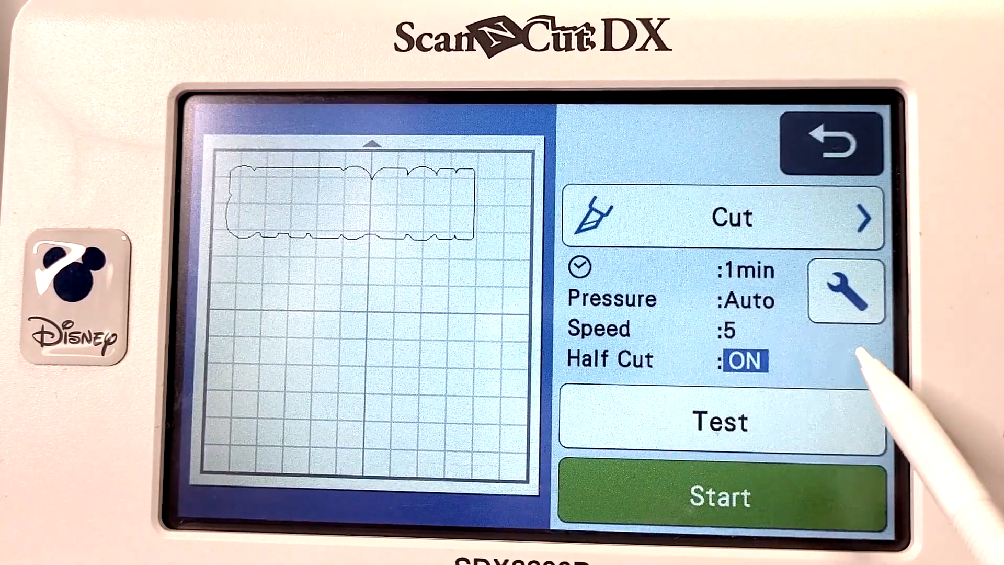
Turn on the weeding box for the outline with a spacing of 3.0 mm
click(846, 285)
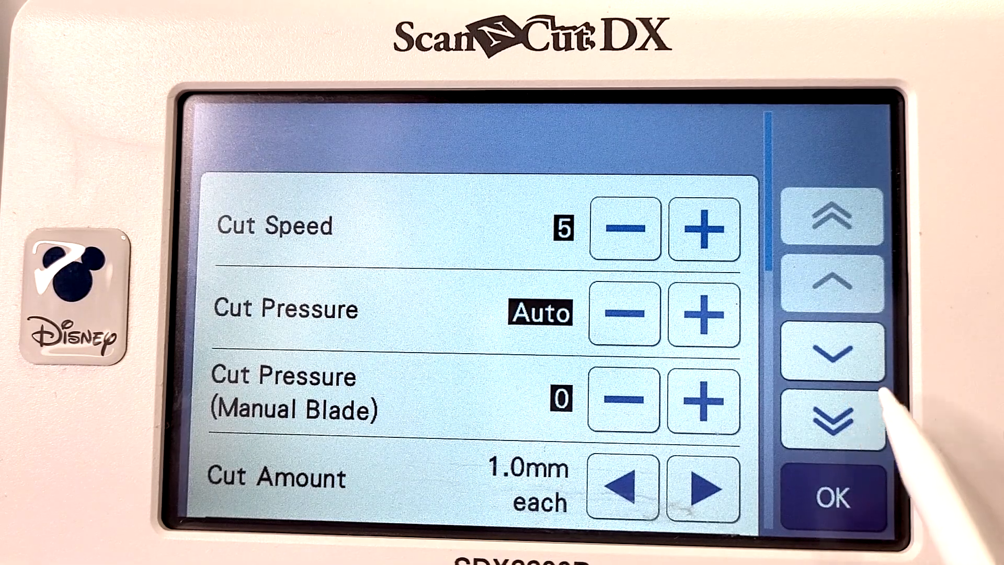
click(857, 356)
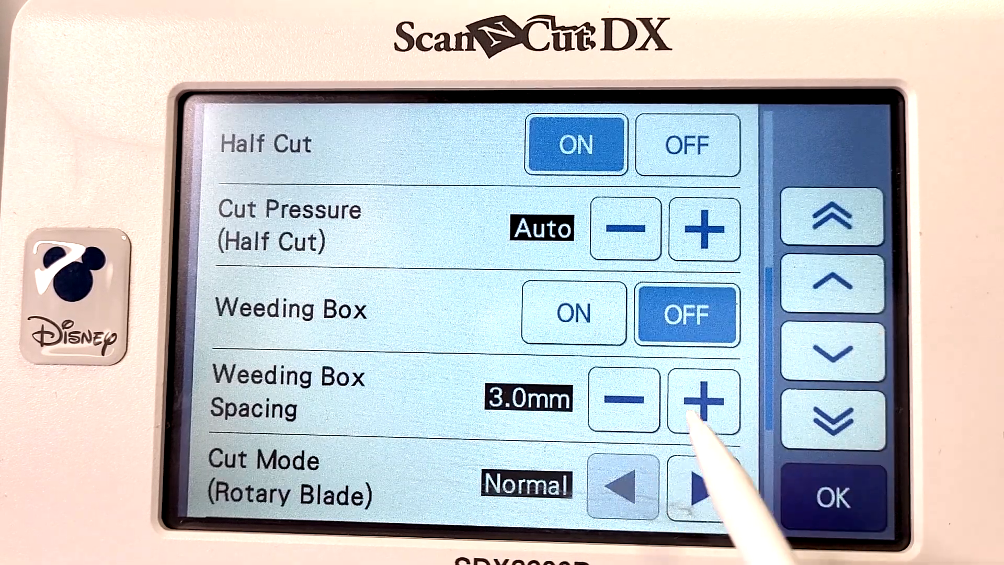
click(574, 314)
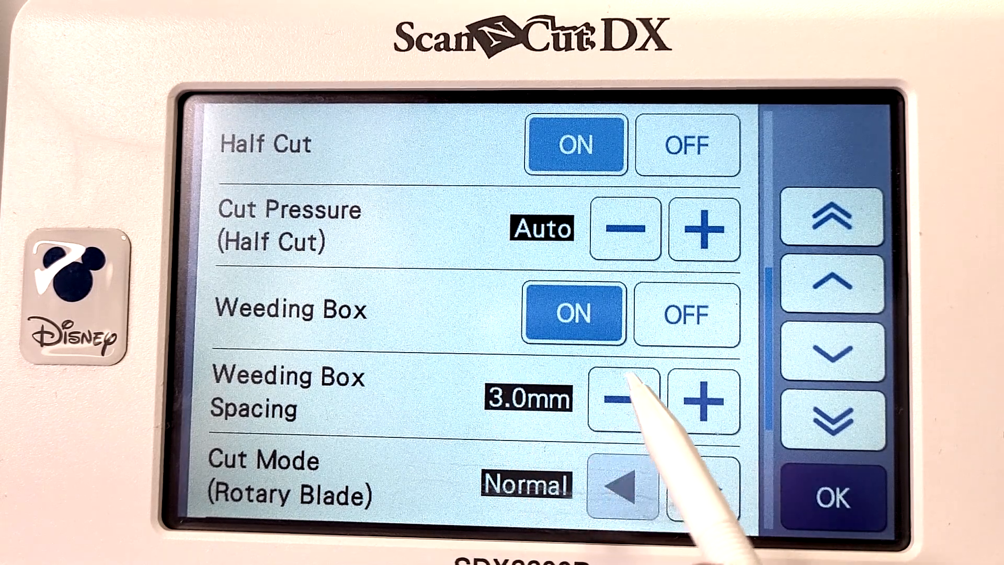
click(623, 401)
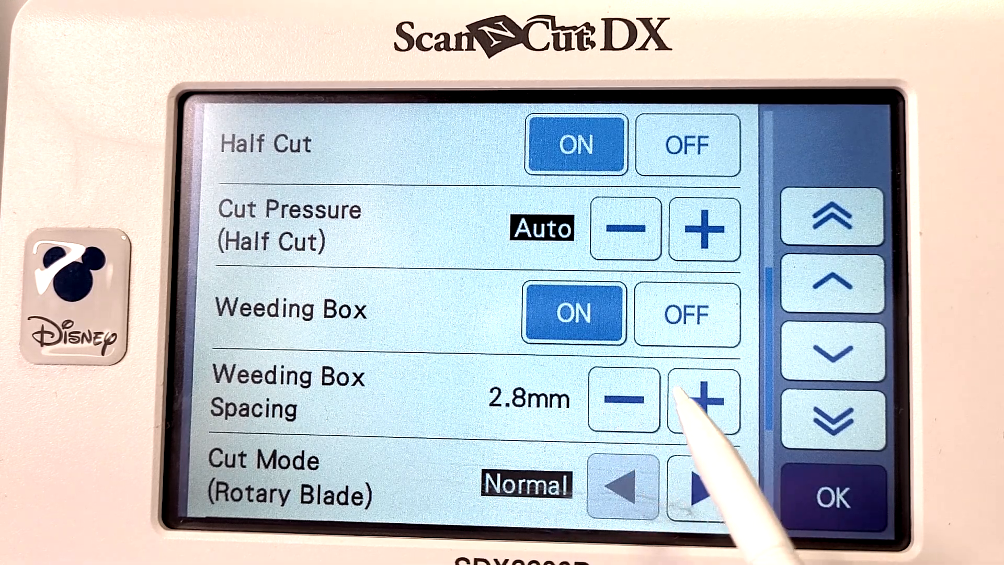
click(706, 400)
click(706, 400)
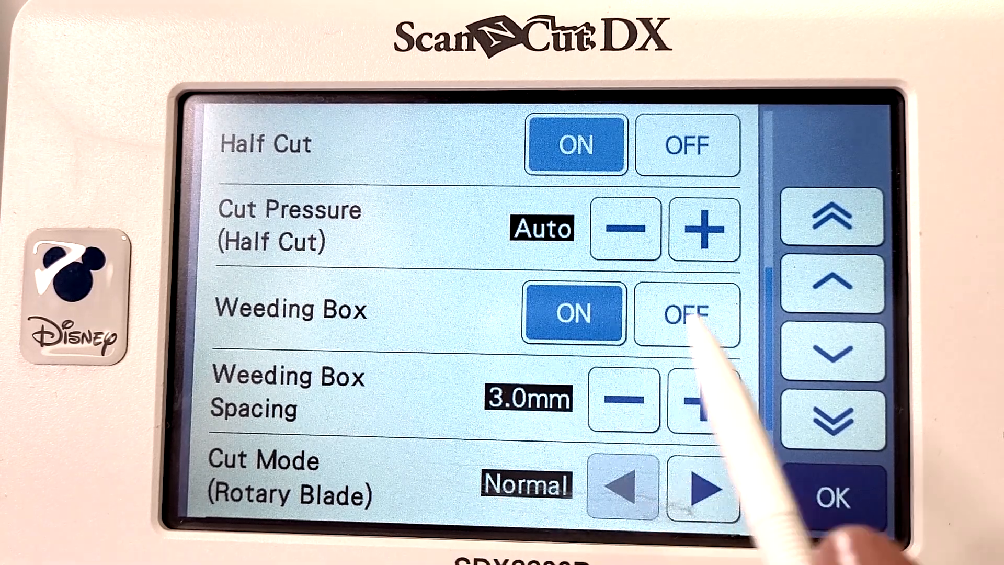
click(842, 494)
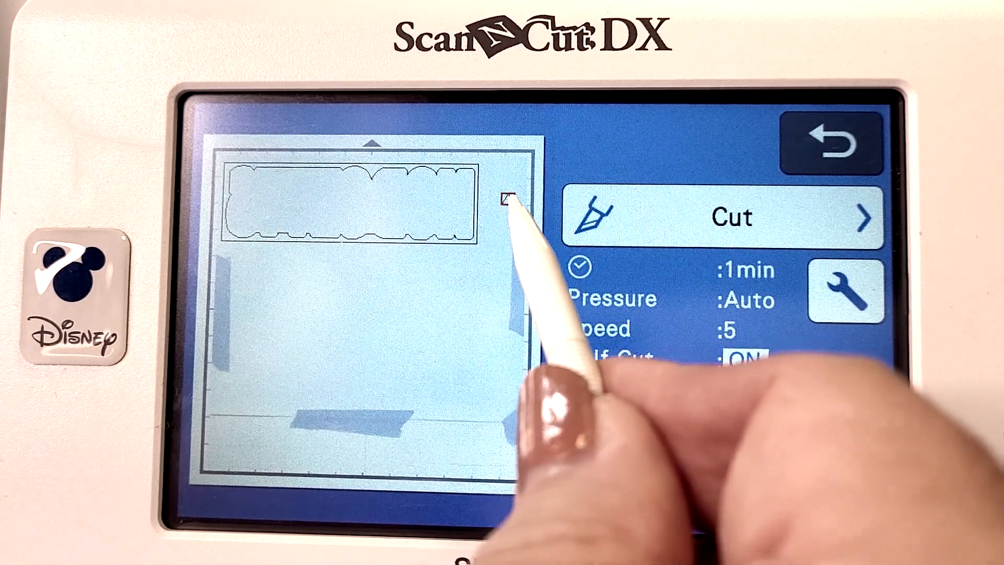
Place the small test pattern near the material's upper-right corner and run the cut to completion
drag(505, 185, 503, 167)
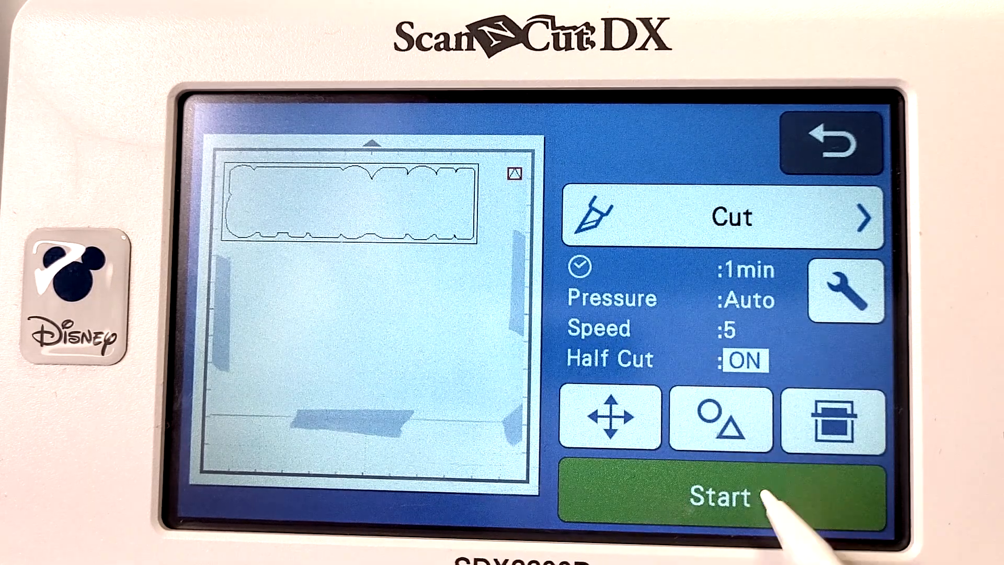
click(722, 495)
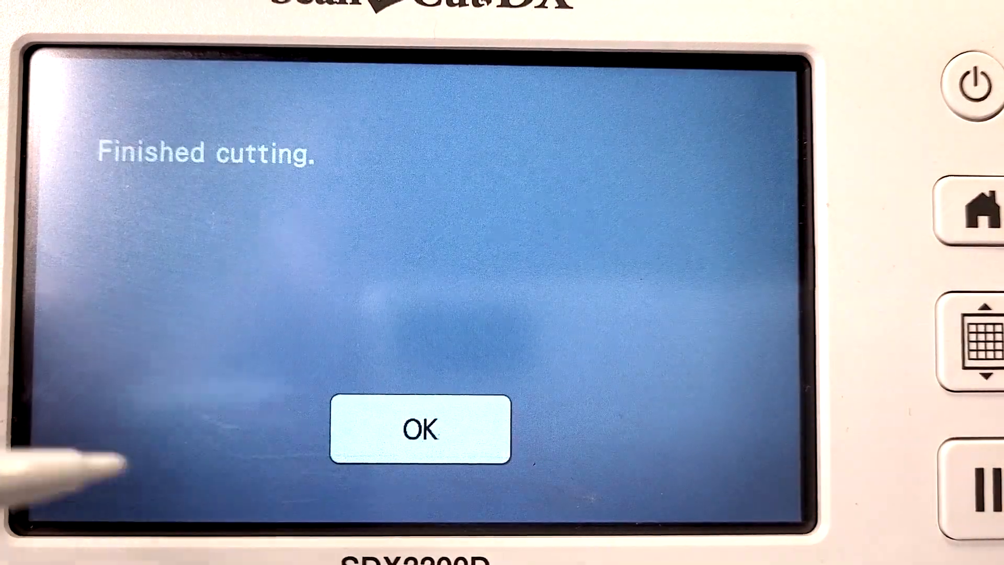
click(355, 428)
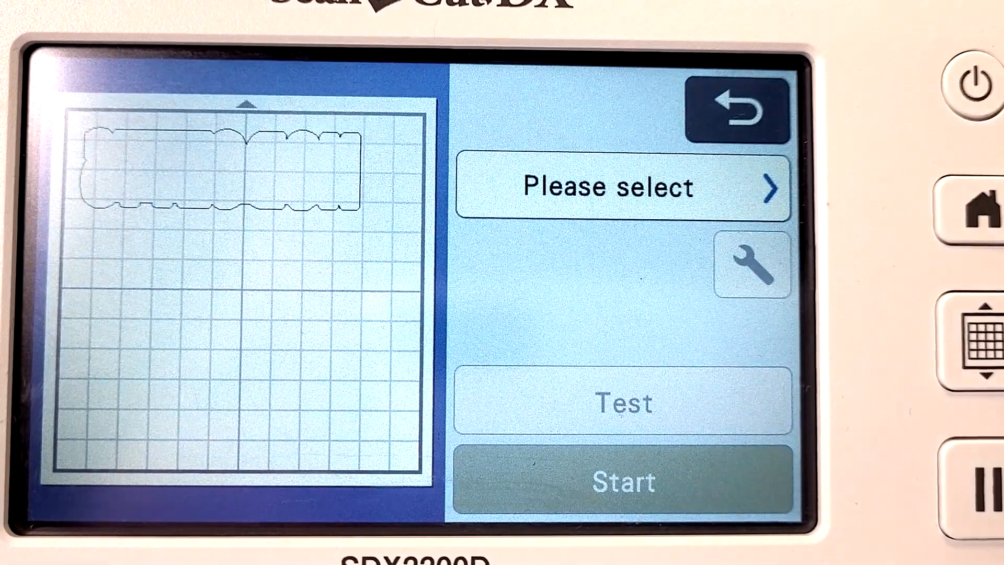